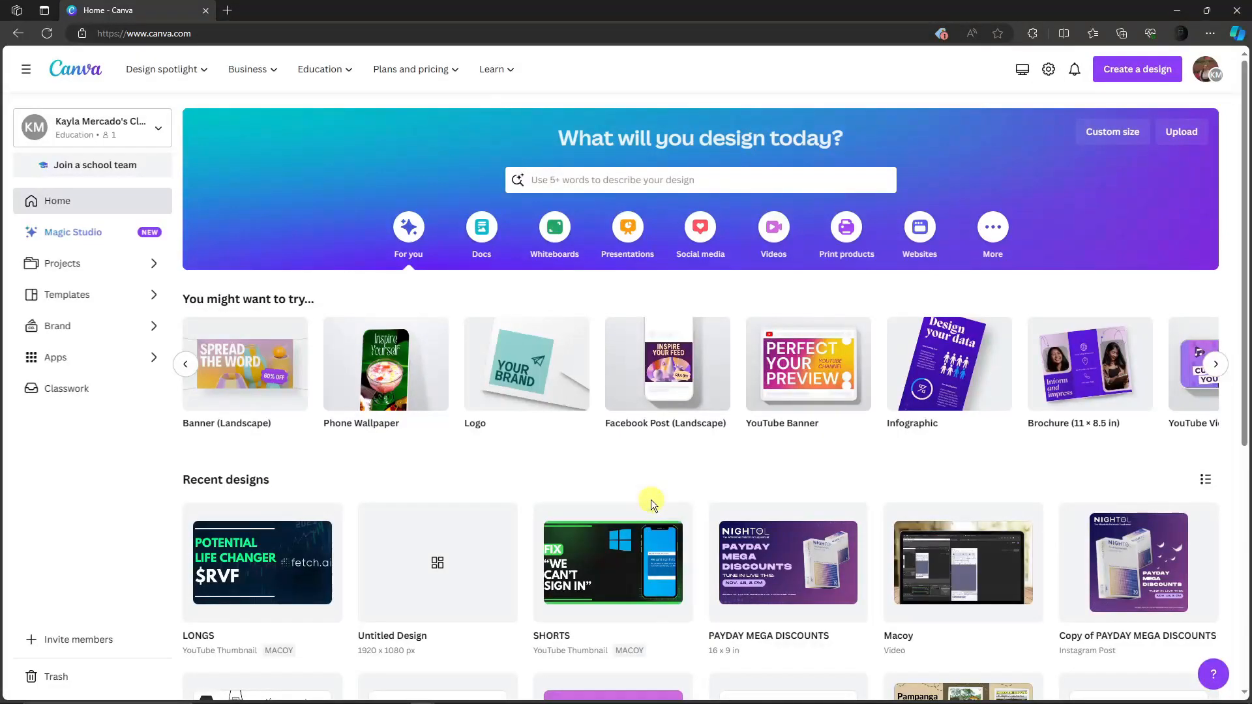
scroll(663, 470, "down", 2)
scroll(663, 469, "up", 2)
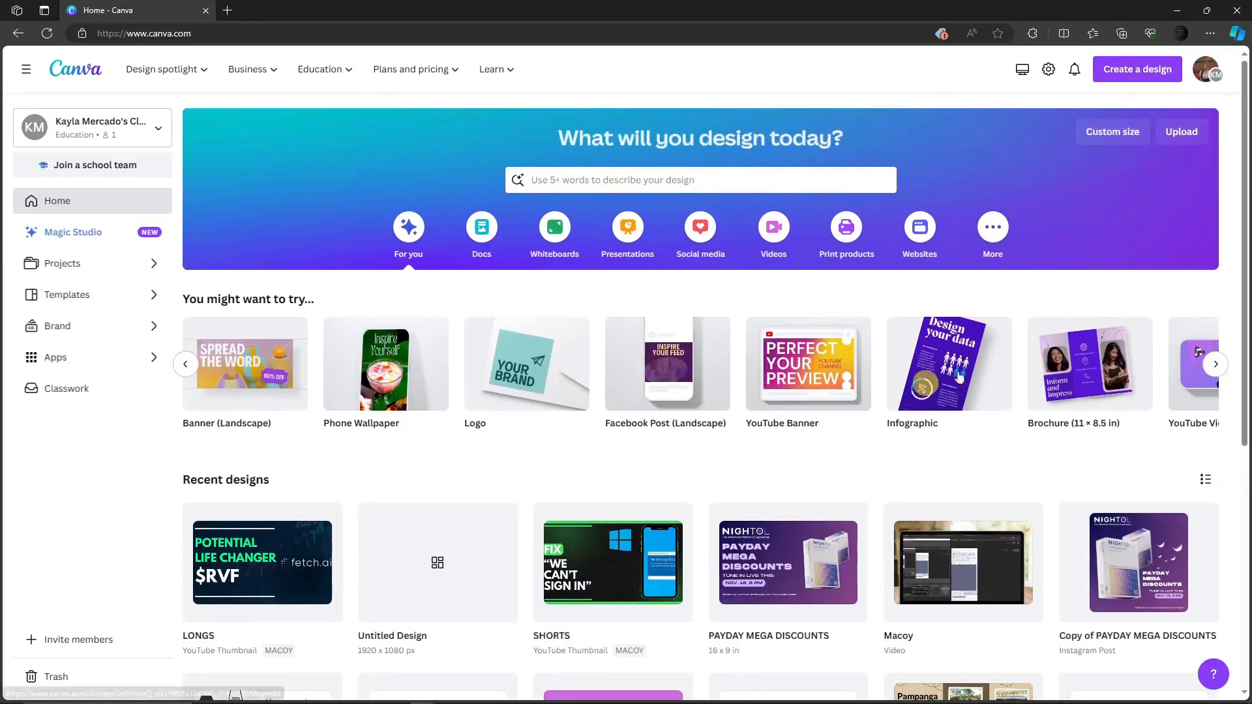
scroll(662, 480, "down", 2)
scroll(711, 472, "up", 2)
scroll(711, 472, "down", 3)
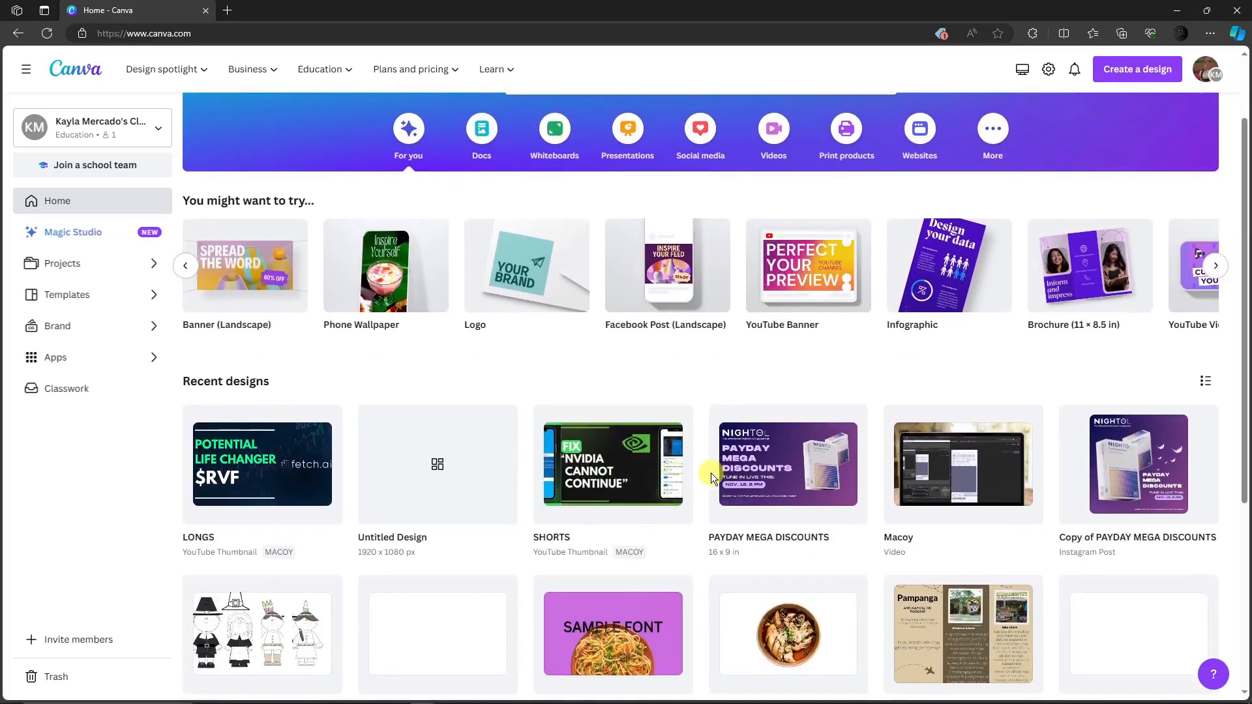
scroll(700, 511, "up", 3)
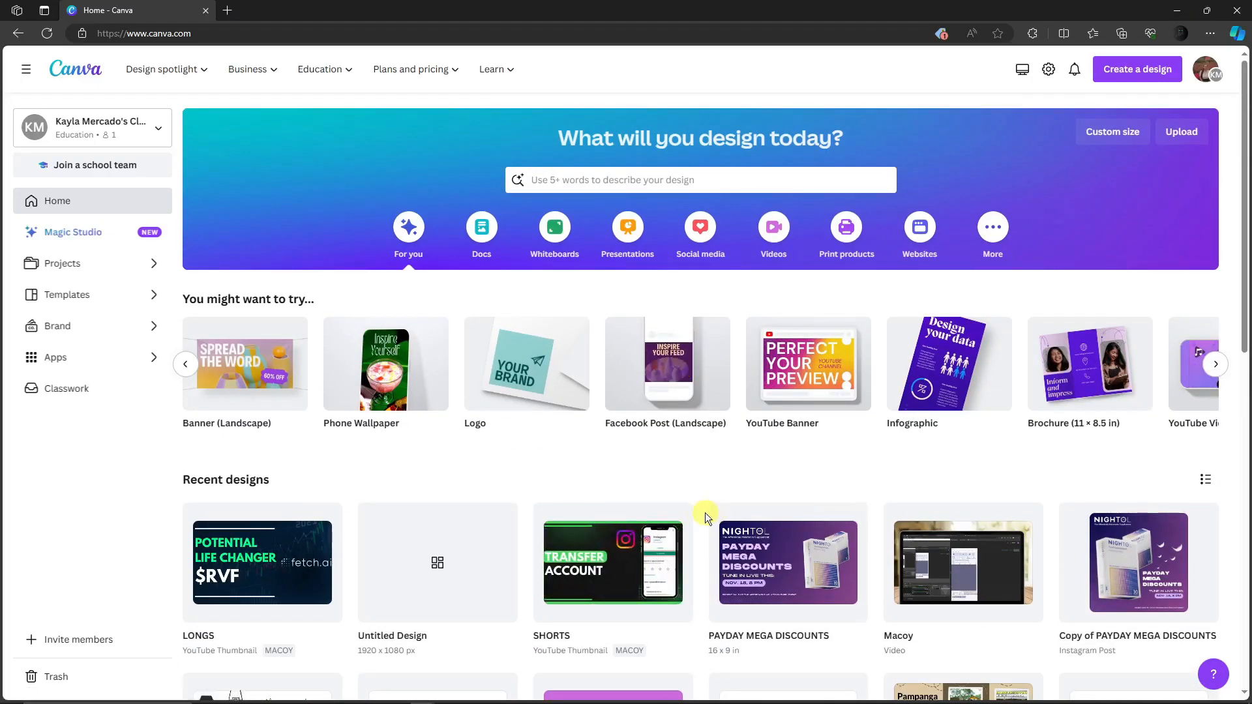
scroll(706, 513, "down", 3)
scroll(706, 511, "up", 3)
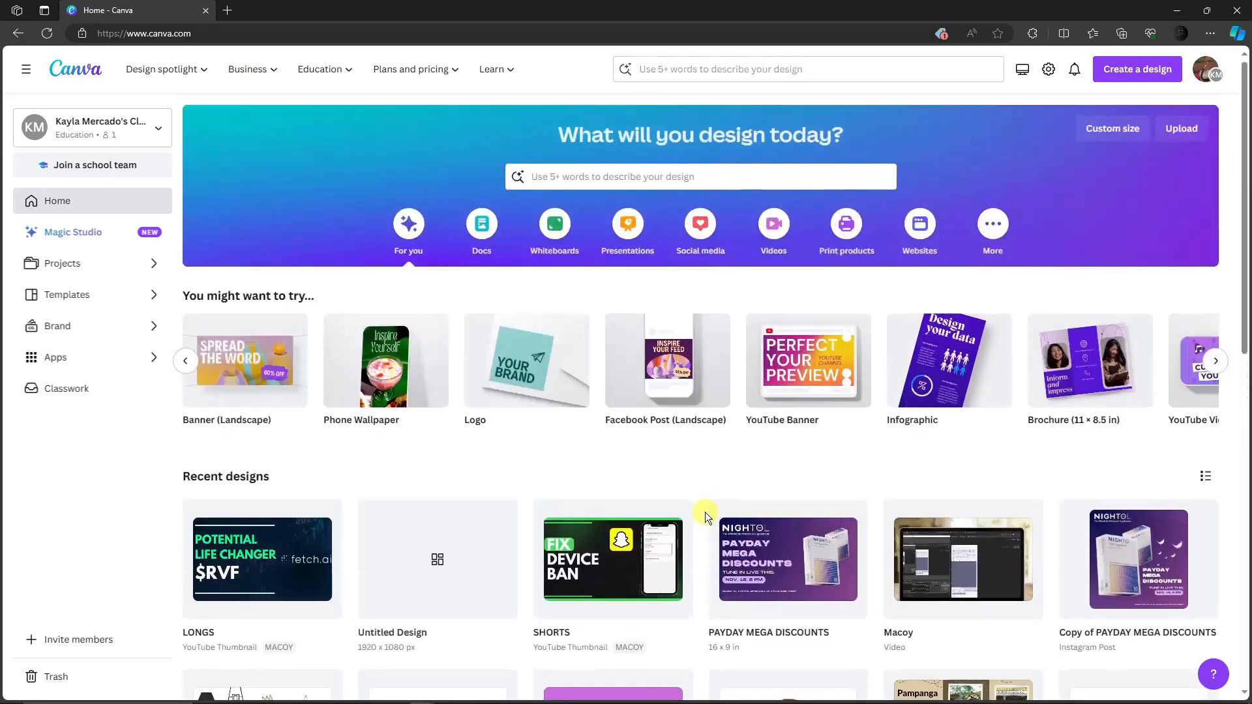
scroll(705, 511, "down", 1)
scroll(706, 511, "down", 3)
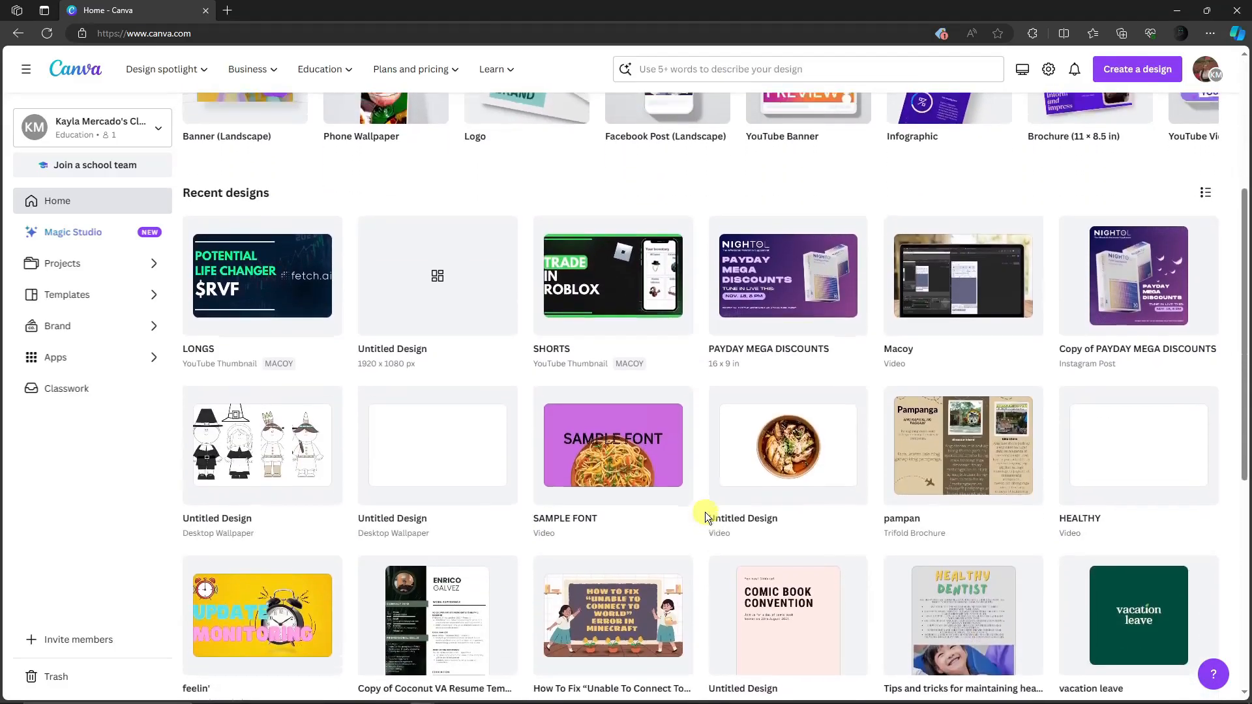
scroll(706, 511, "up", 4)
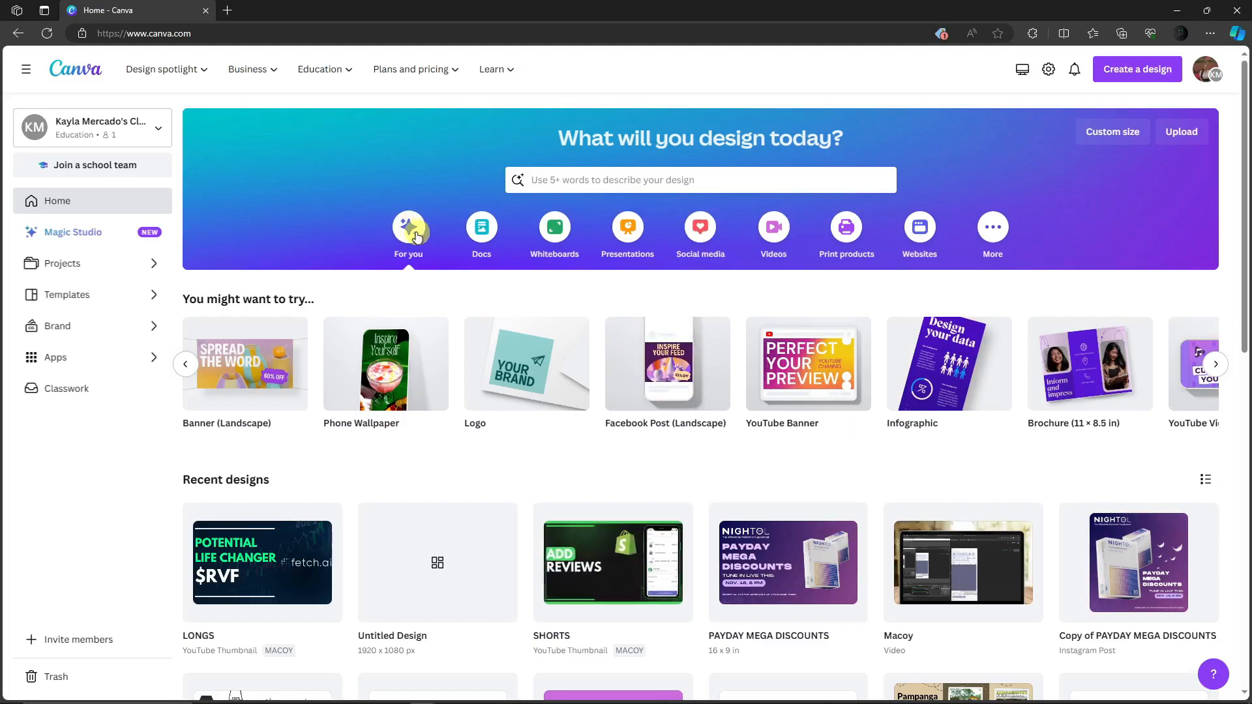
Show the social media design types, then open the Content Planner from there and look over its calendar.
left_click(707, 228)
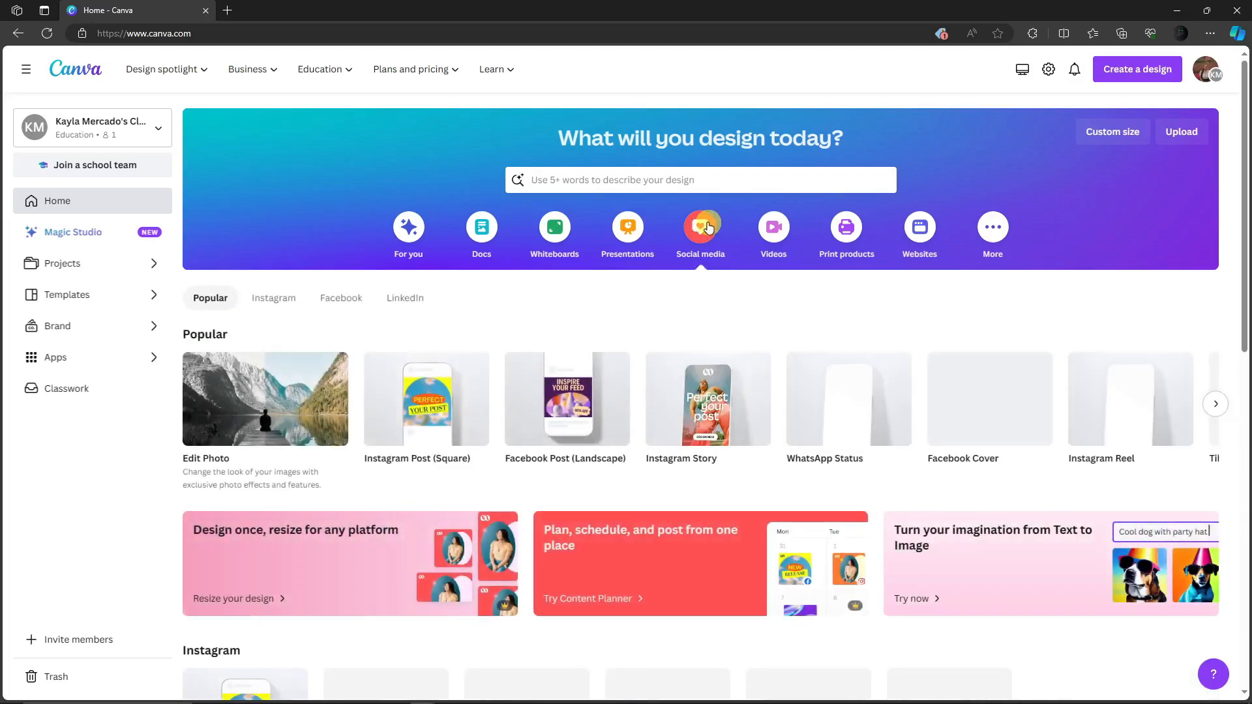
scroll(739, 308, "down", 3)
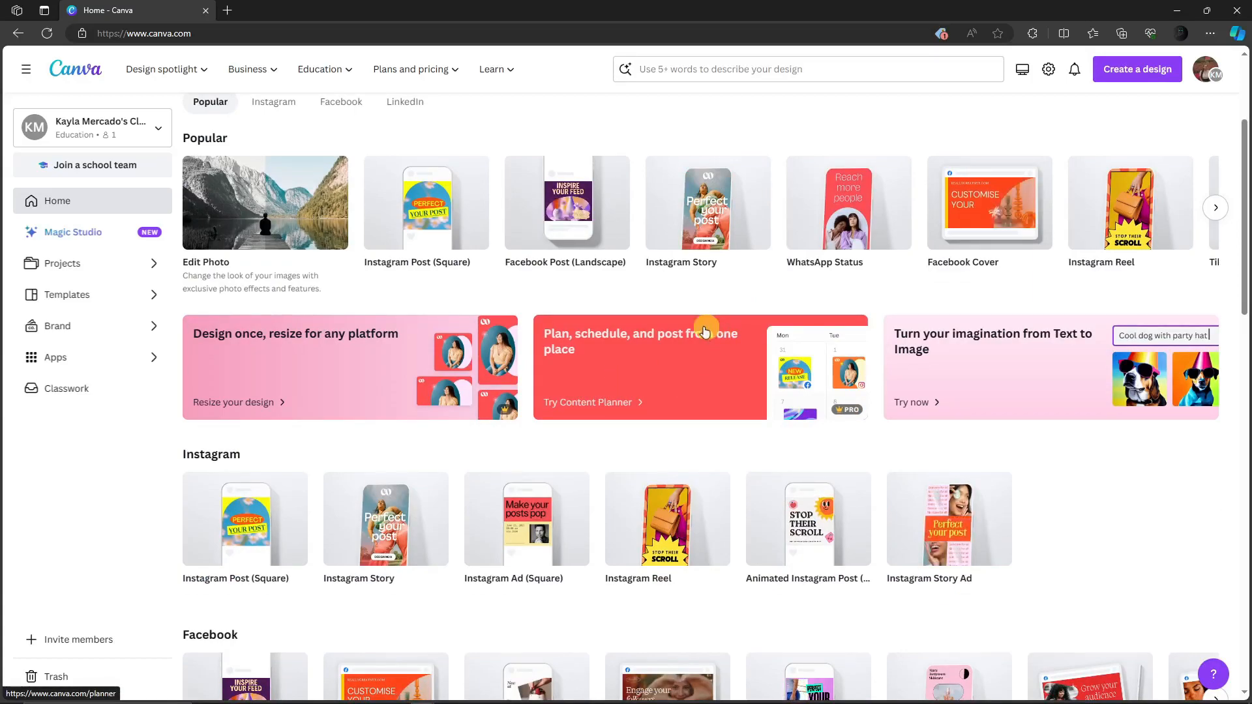
left_click(640, 370)
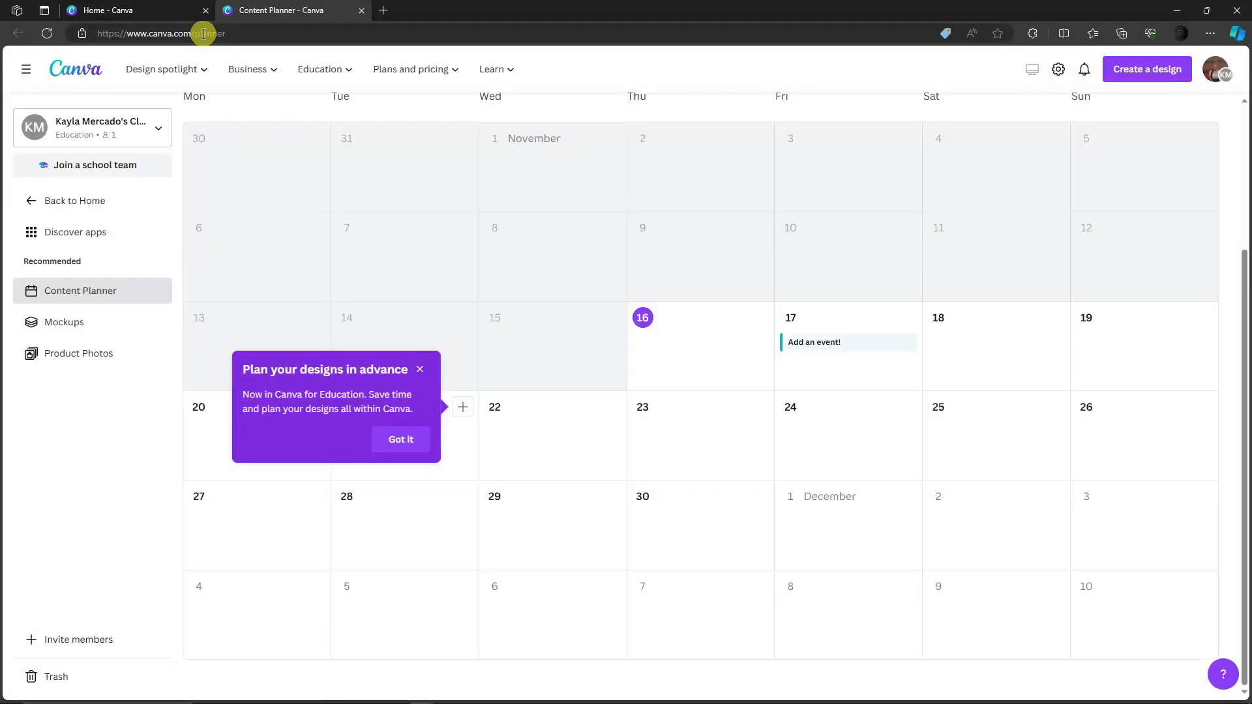
left_click(421, 372)
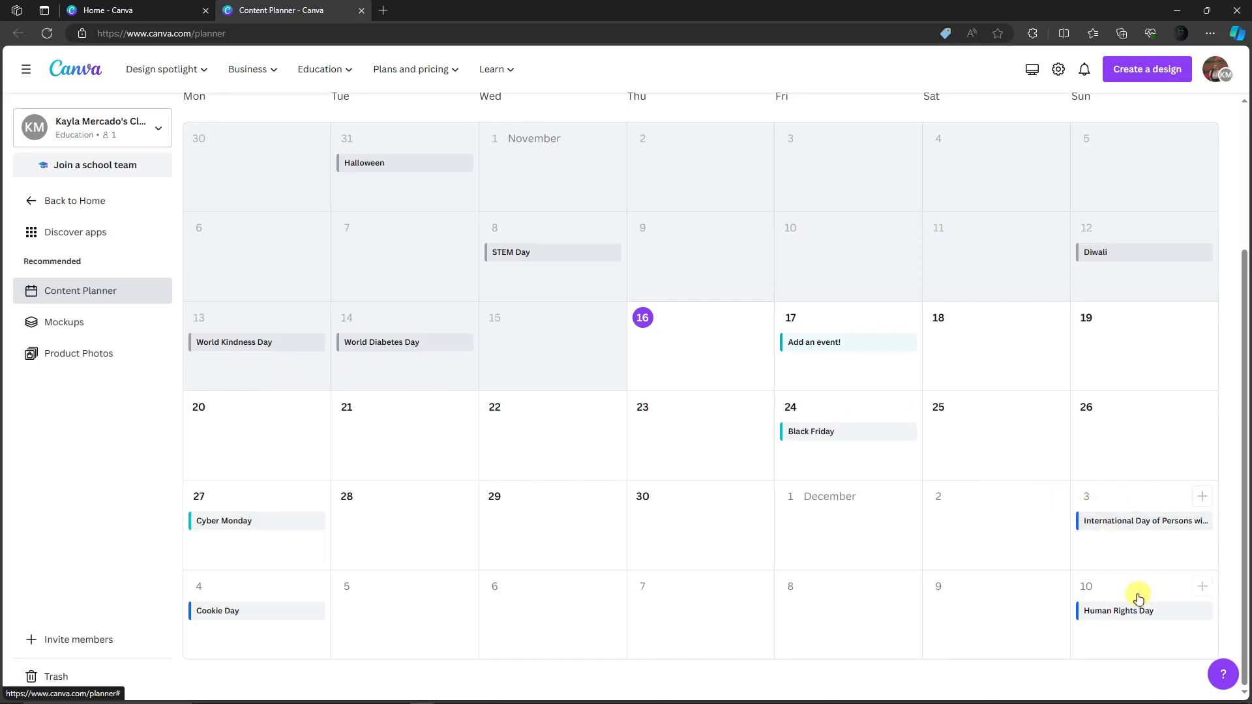
scroll(620, 385, "up", 3)
scroll(598, 371, "down", 3)
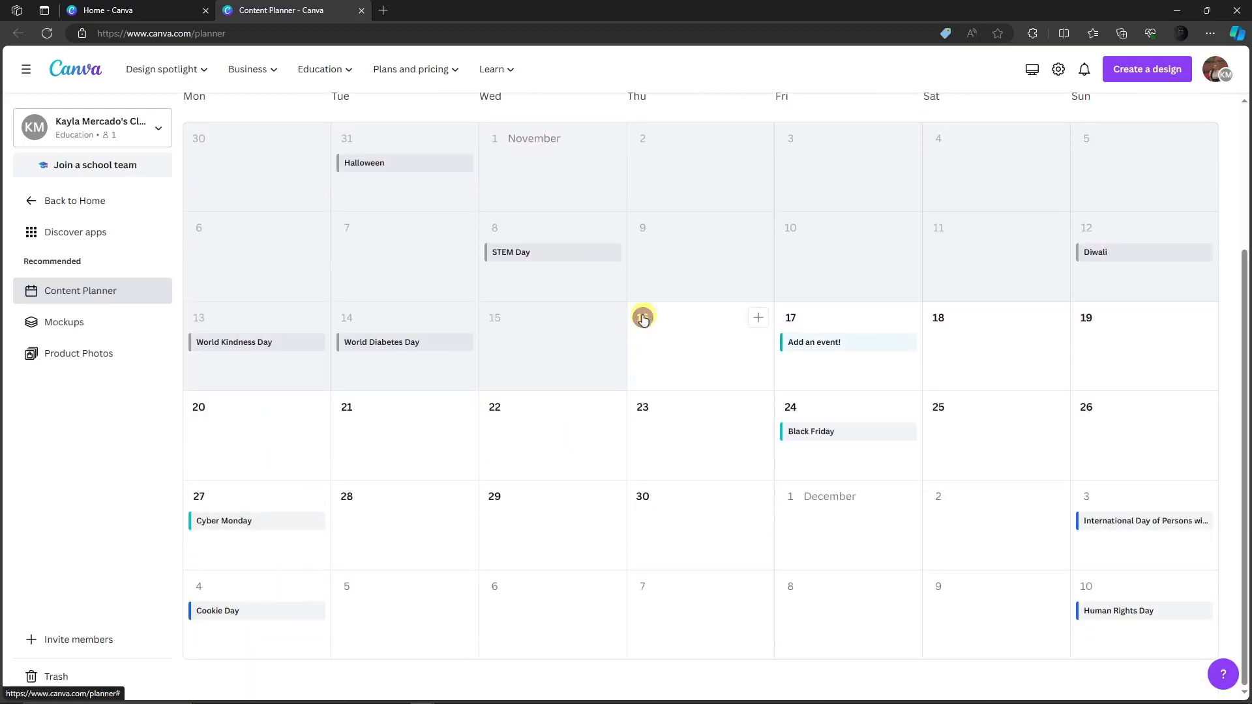
Browse the recent designs and templates offered for scheduling a post on November 17, without adding anything to the calendar.
left_click(838, 324)
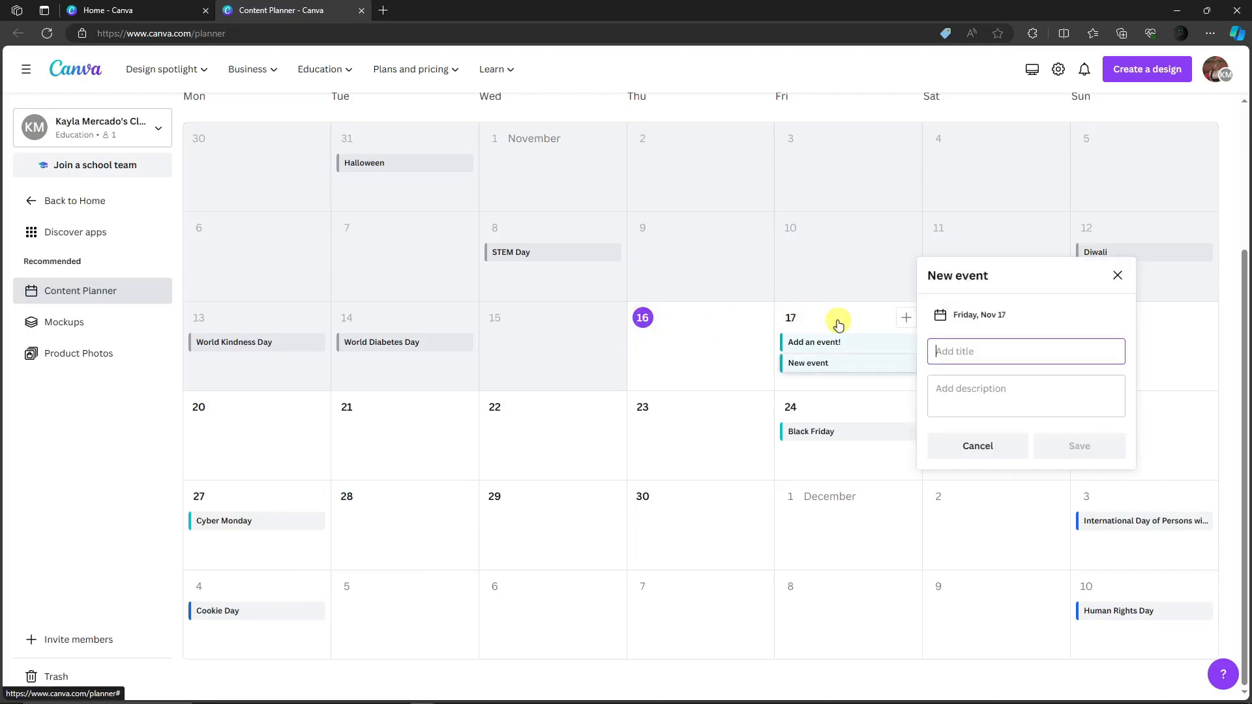
left_click(1117, 275)
left_click(906, 318)
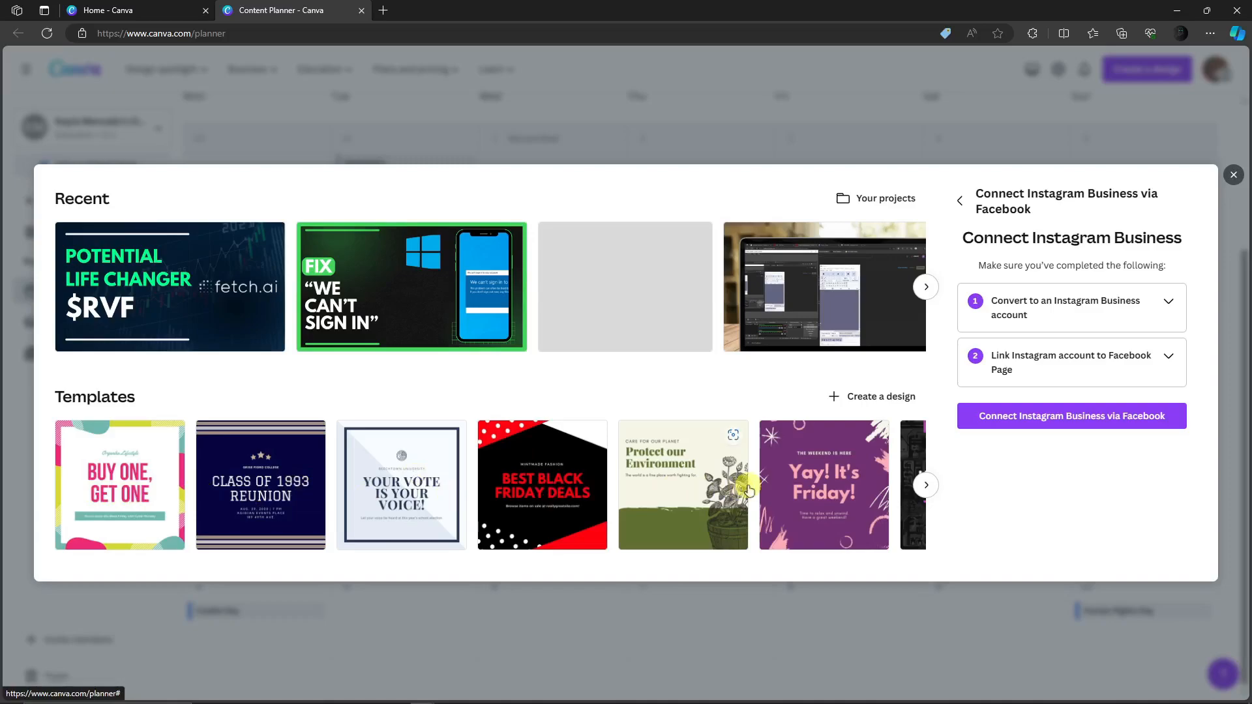
left_click(927, 485)
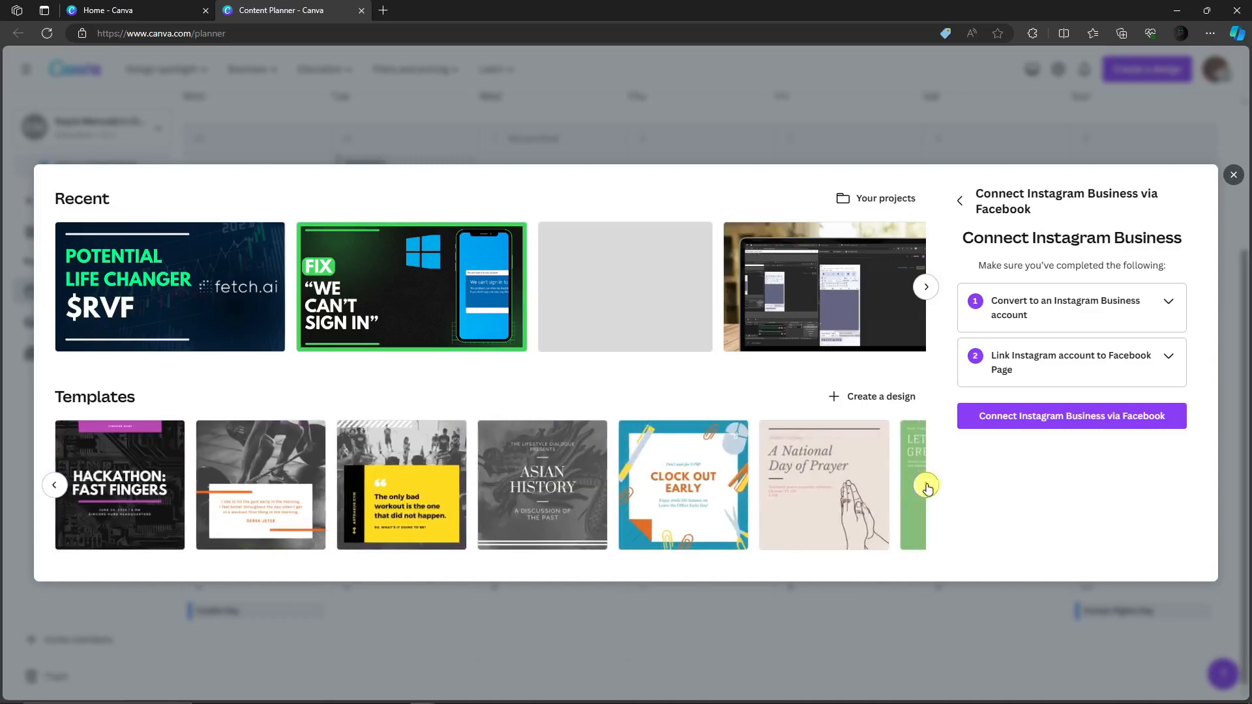
left_click(926, 287)
left_click(927, 287)
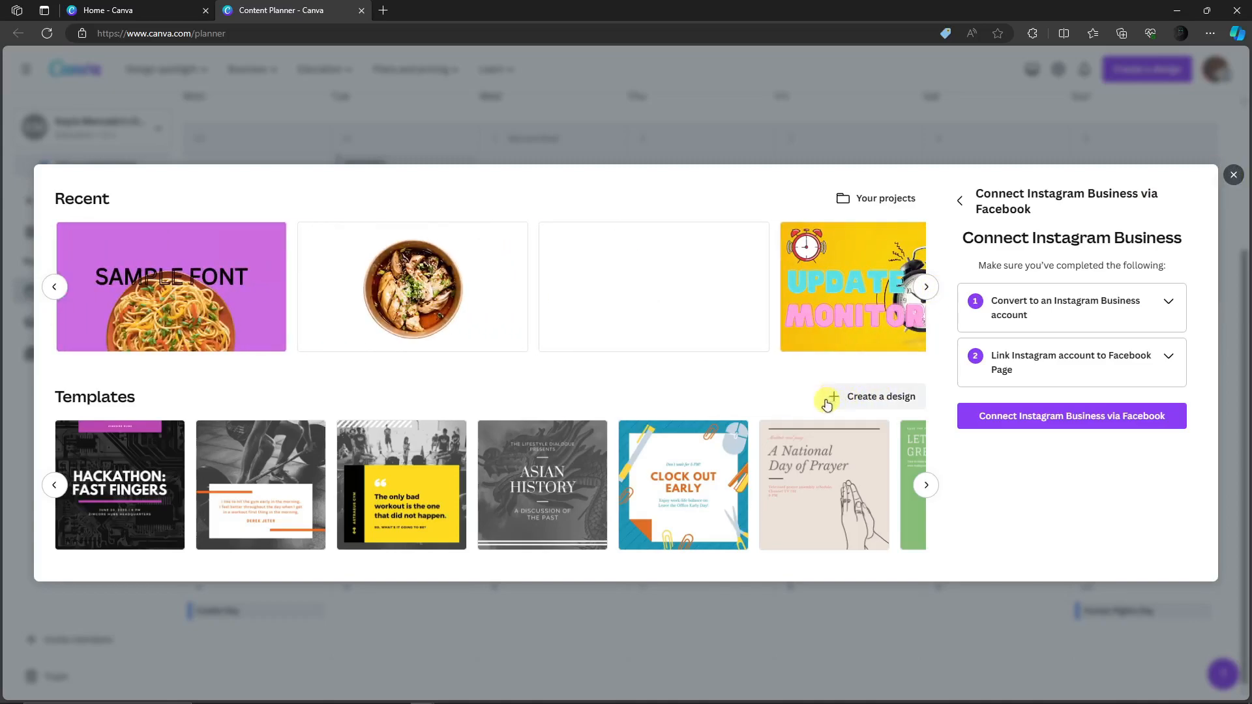
left_click(1233, 175)
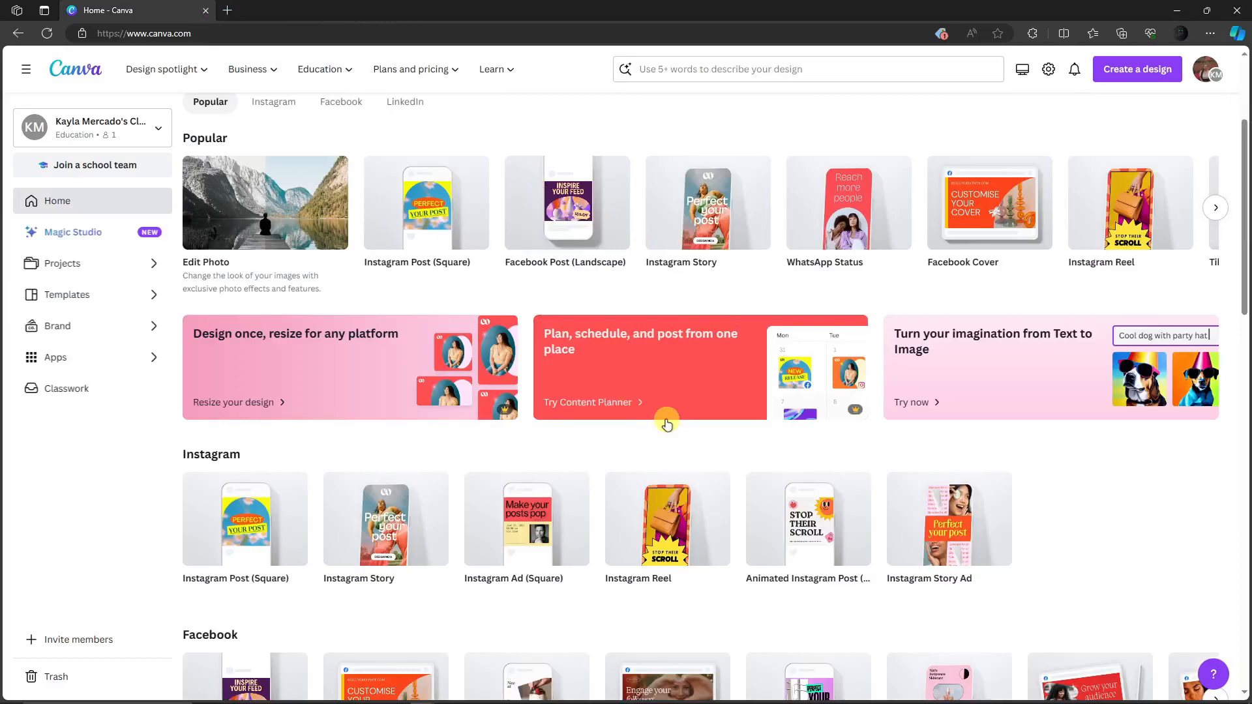
Create a blank Facebook Post (Landscape) design from the popular social media formats and keep only its editor open.
scroll(667, 425, "up", 3)
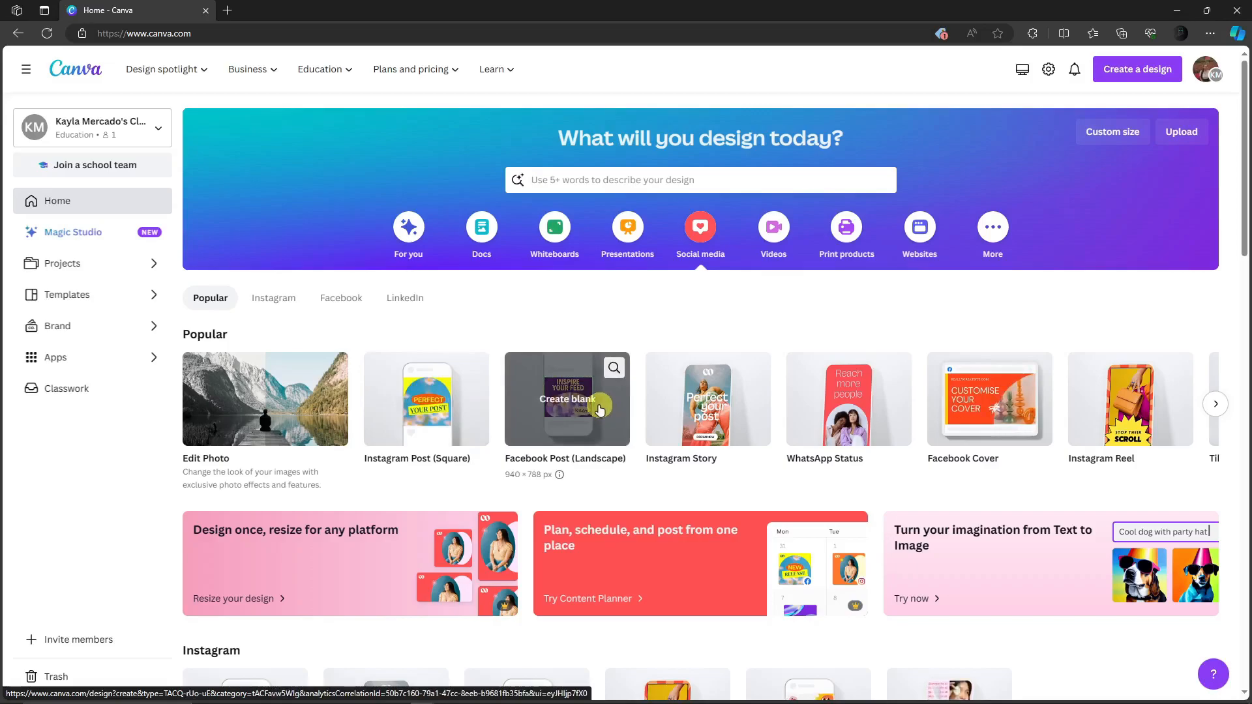
left_click(568, 406)
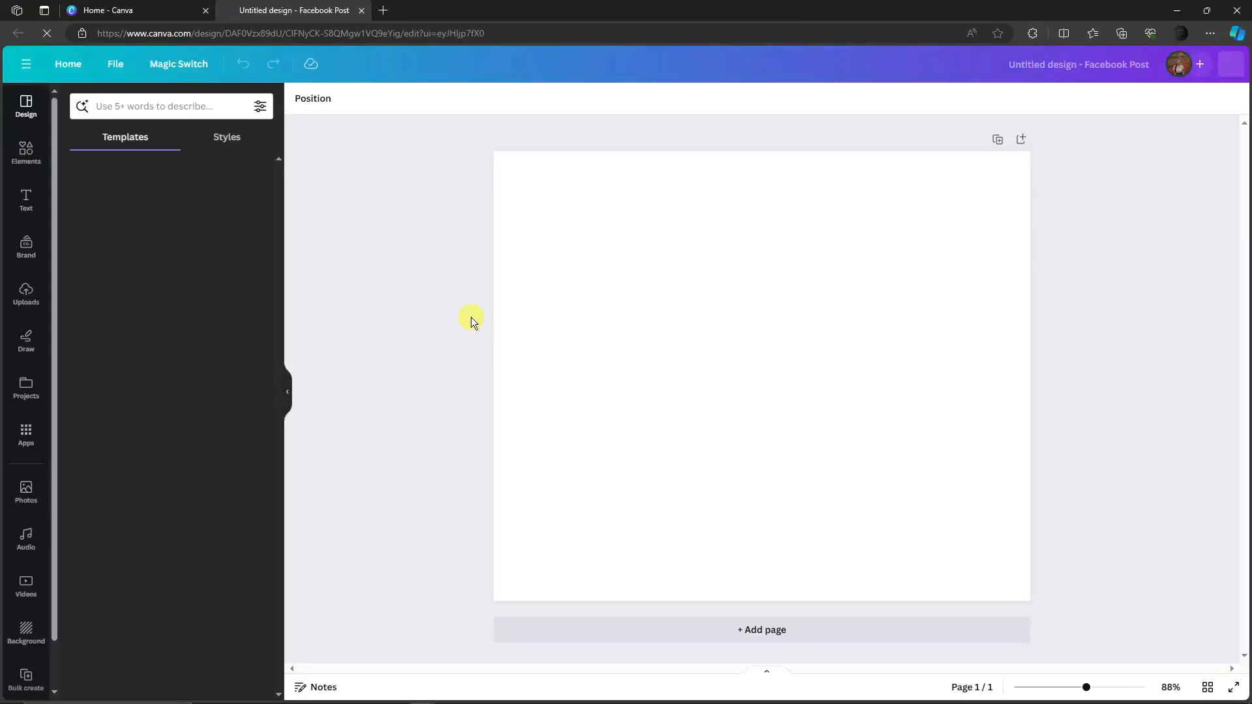
left_click(206, 10)
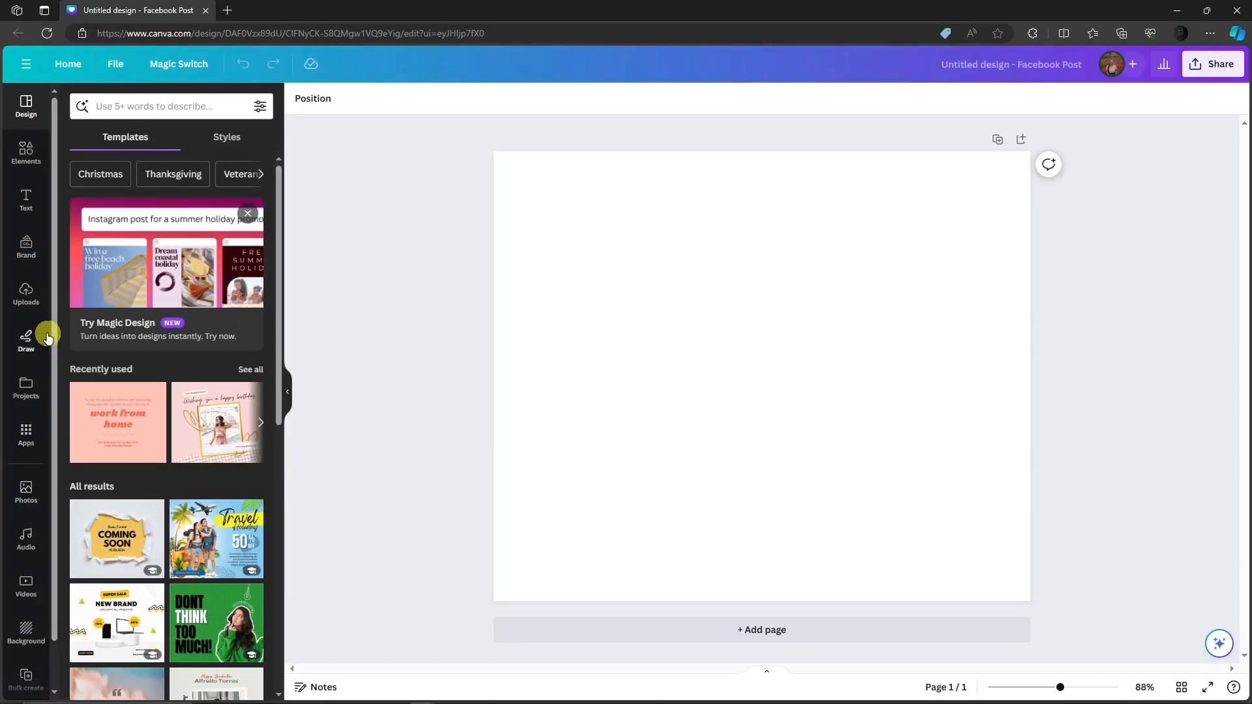
Search the design templates for "basketball tournament".
left_click_drag(53, 328, 56, 292)
left_click(177, 105)
left_click(250, 134)
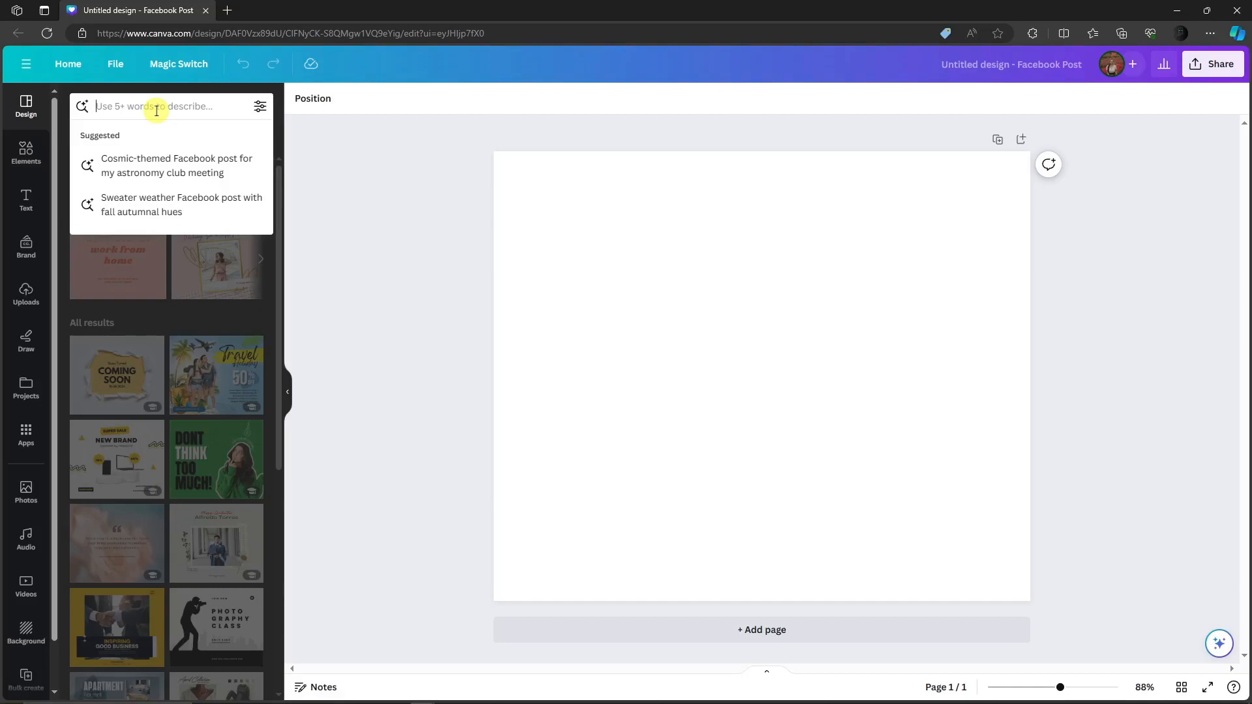
type("ba")
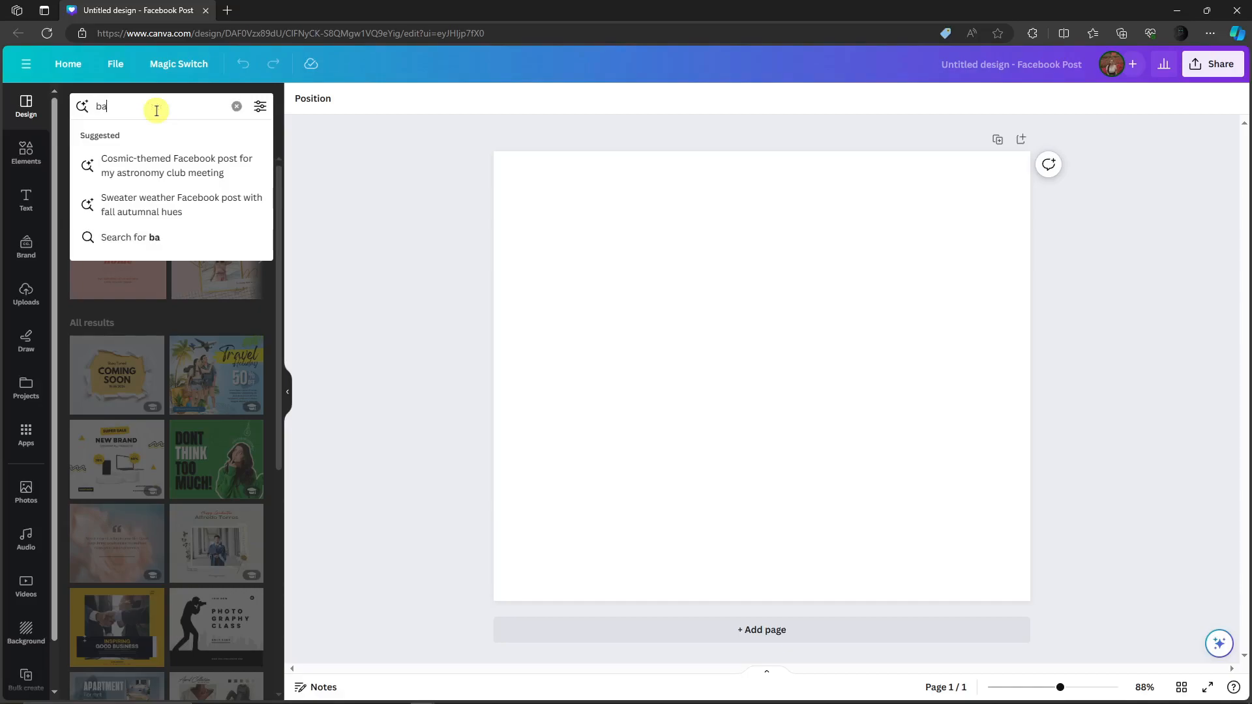
type("sketball tor")
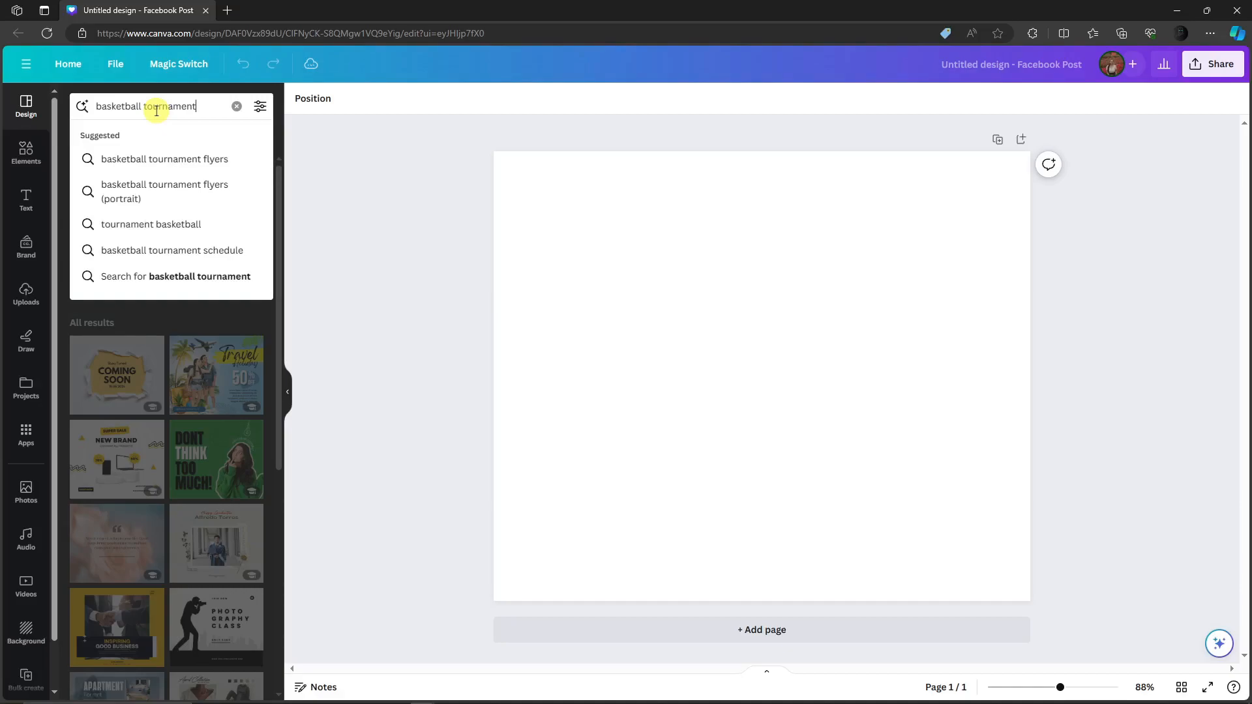
key("Return")
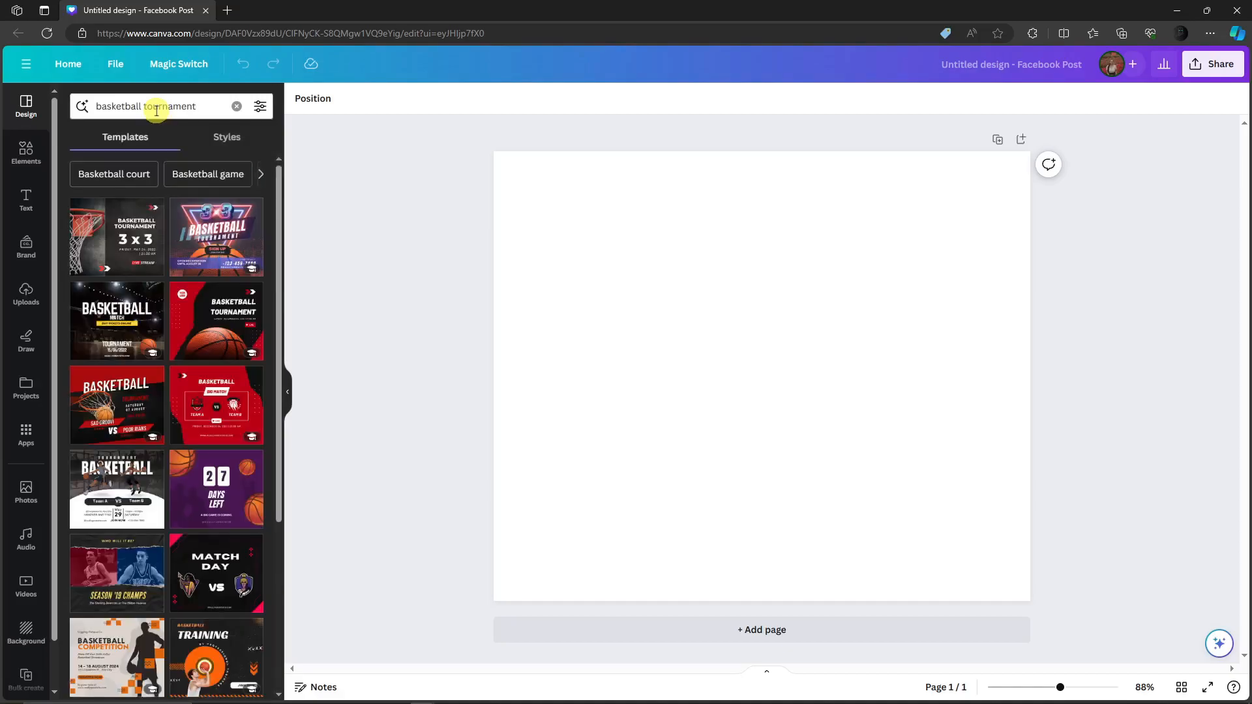
Look through the basketball tournament templates and check which ones carry the premium Education label.
scroll(170, 359, "down", 2)
scroll(176, 365, "up", 2)
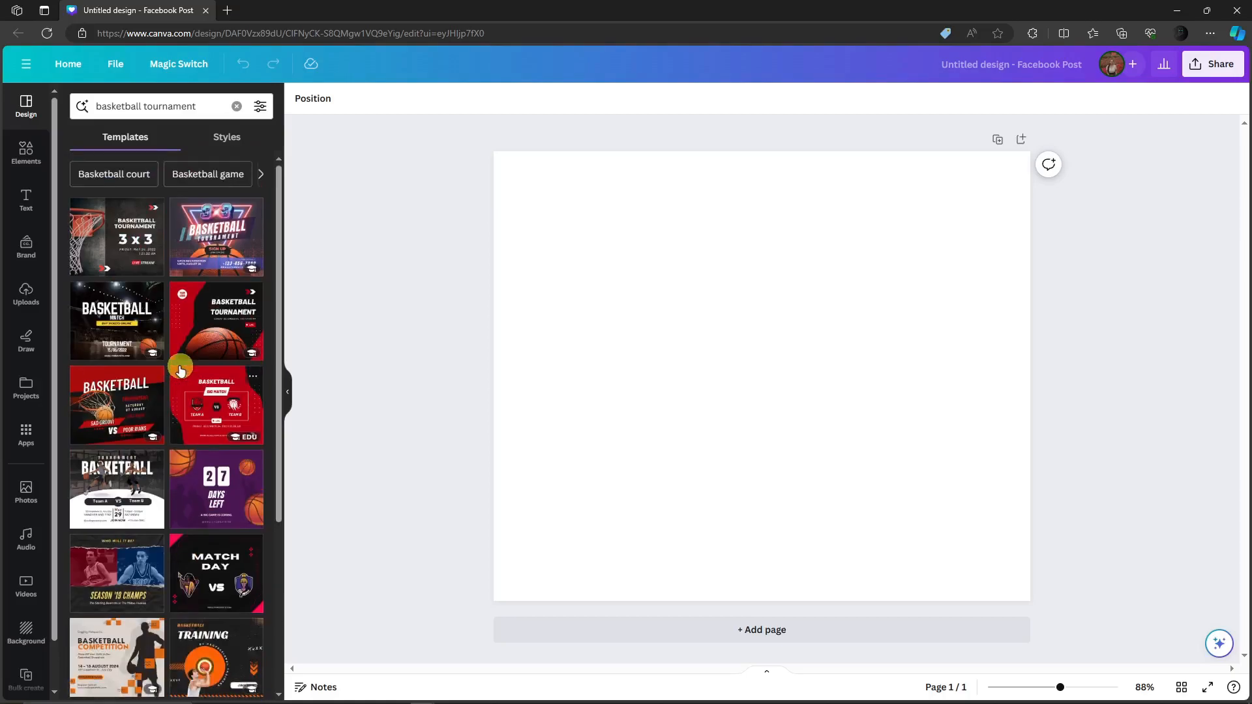
scroll(170, 362, "down", 3)
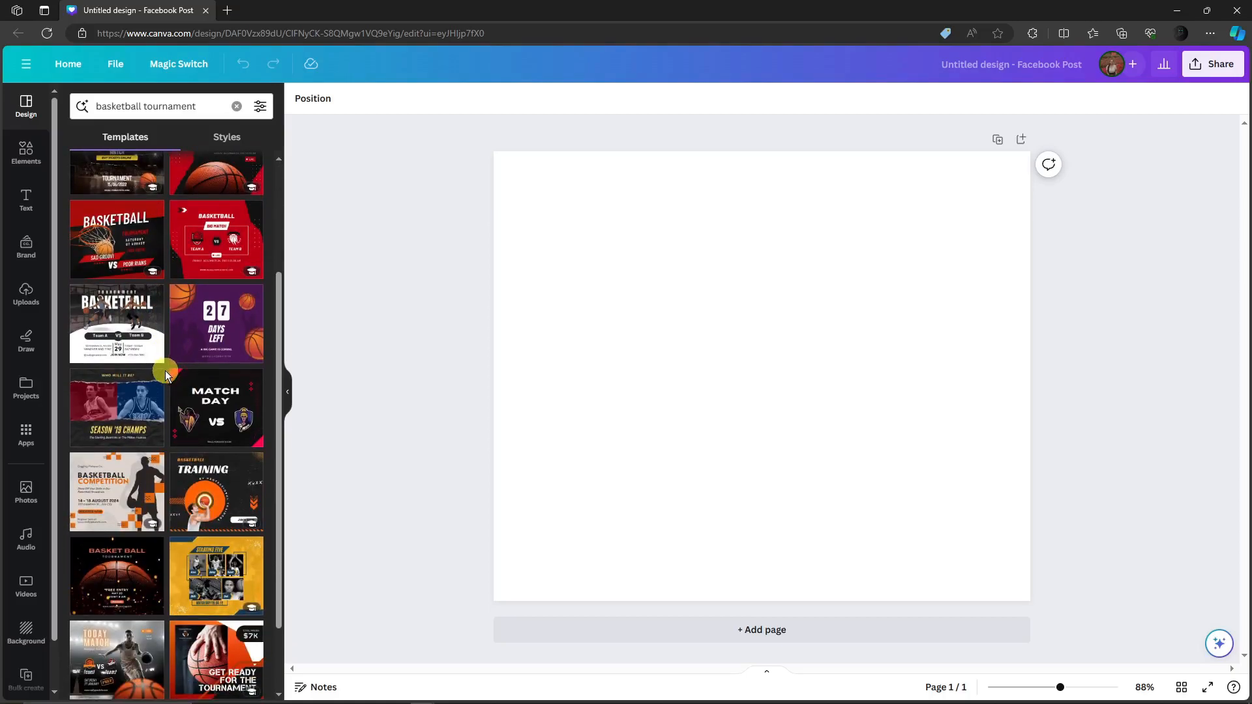
scroll(166, 370, "up", 3)
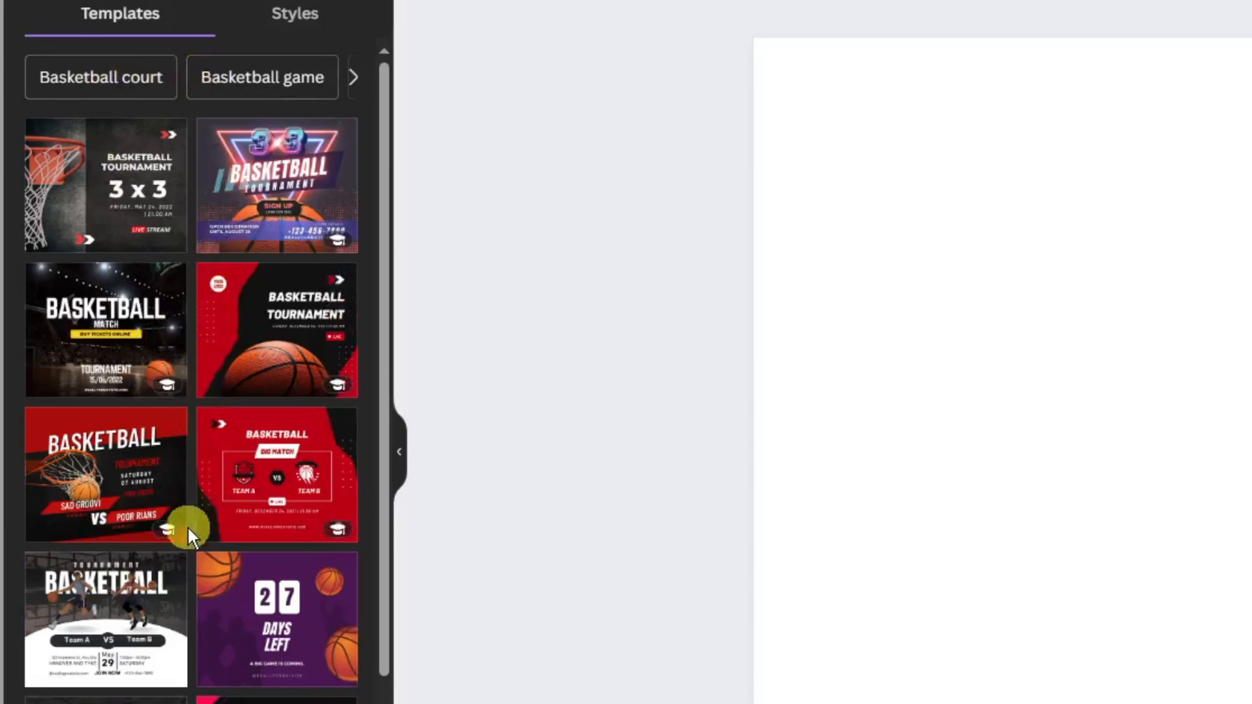
mouse_move(166, 531)
mouse_move(325, 530)
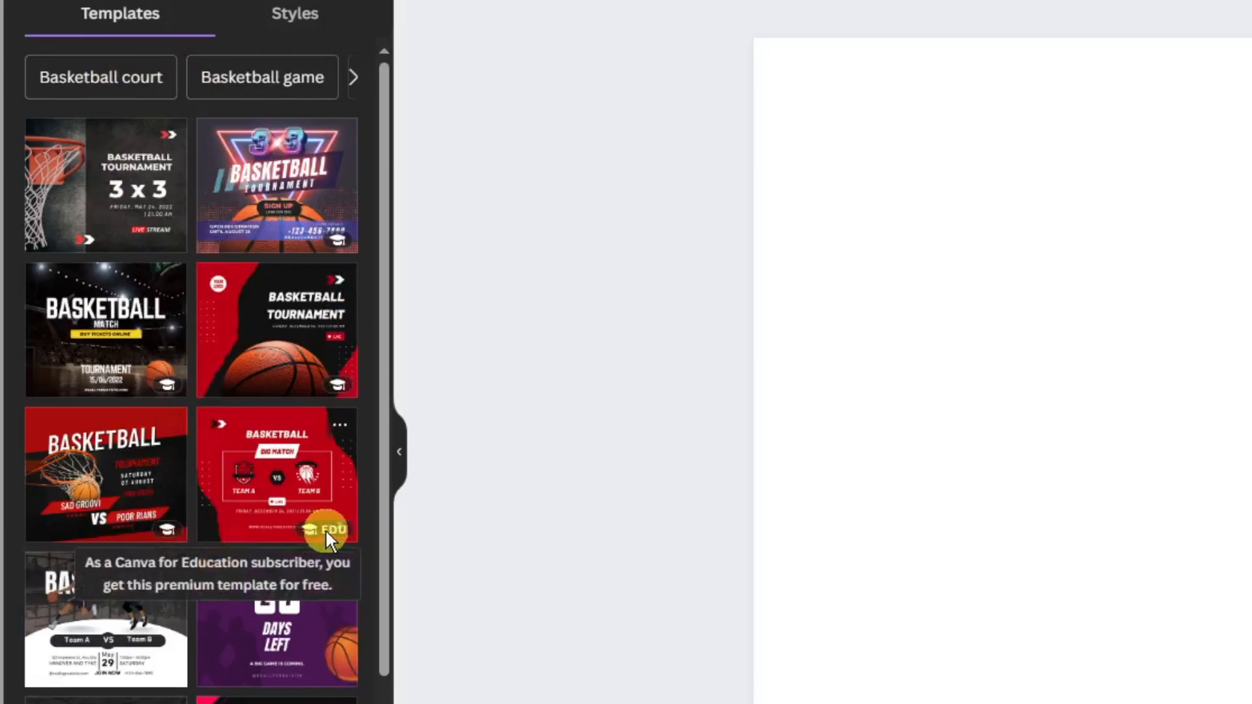
scroll(189, 445, "down", 5)
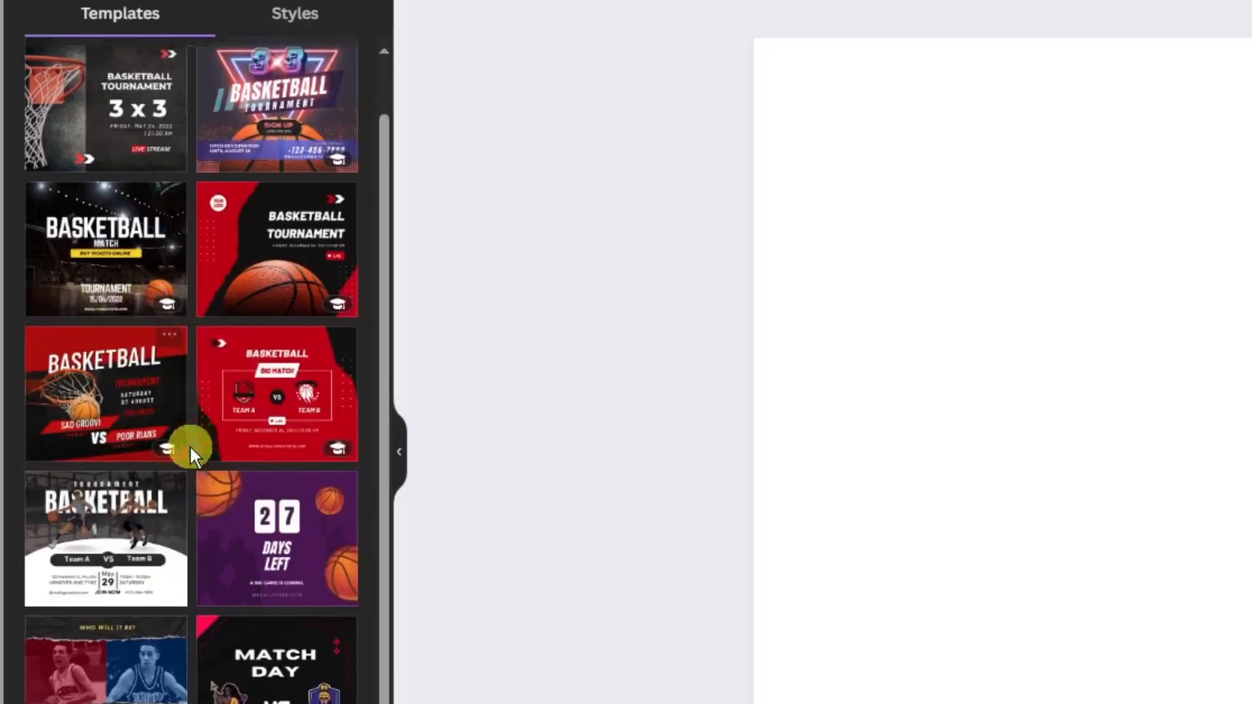
scroll(192, 444, "down", 10)
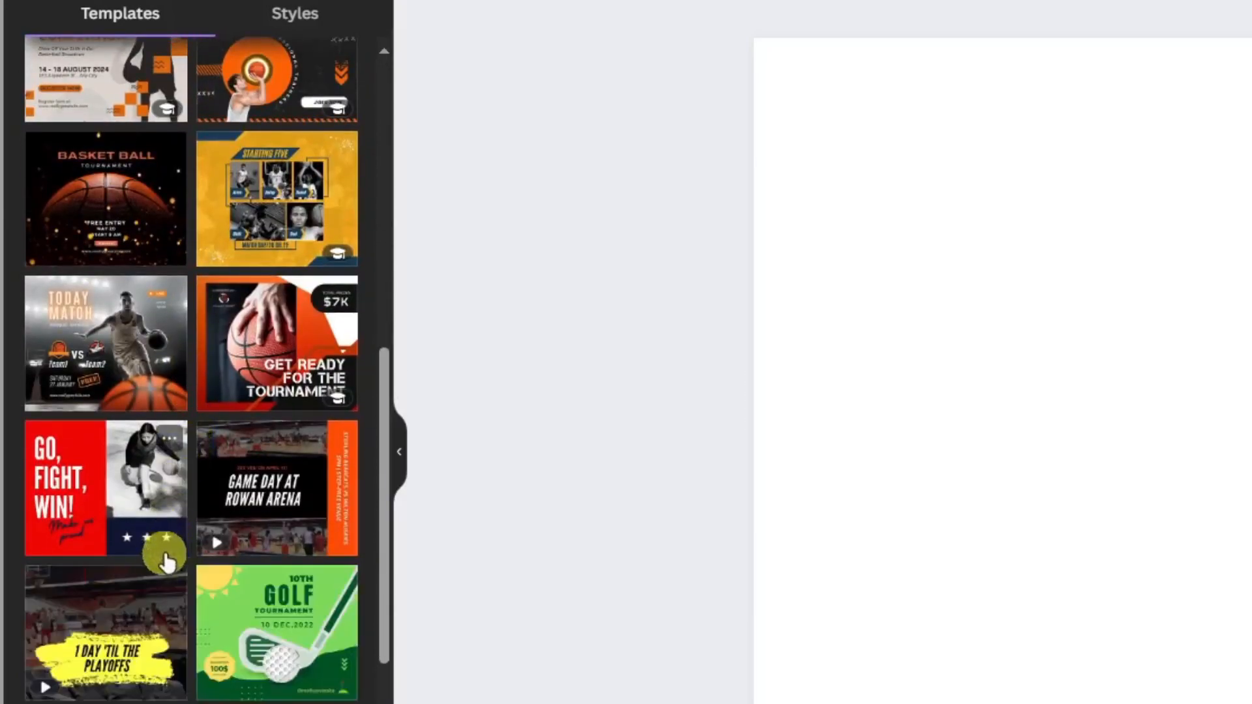
scroll(139, 676, "up", 15)
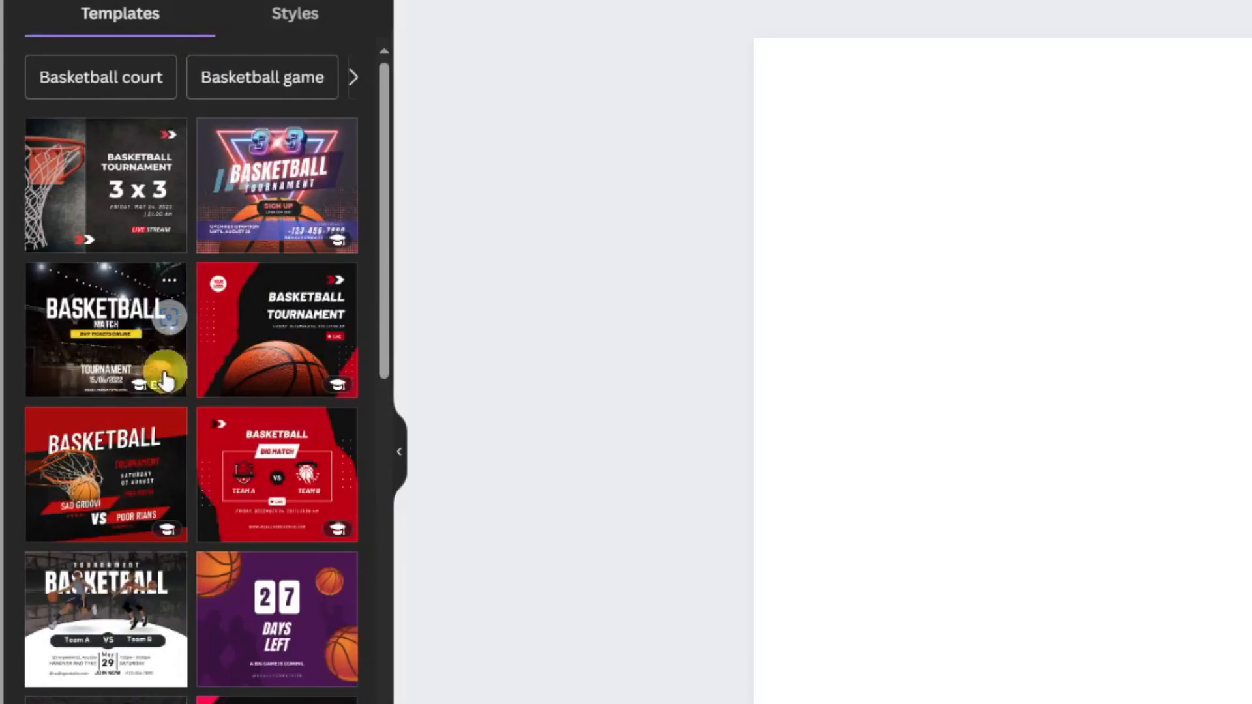
scroll(251, 518, "down", 4)
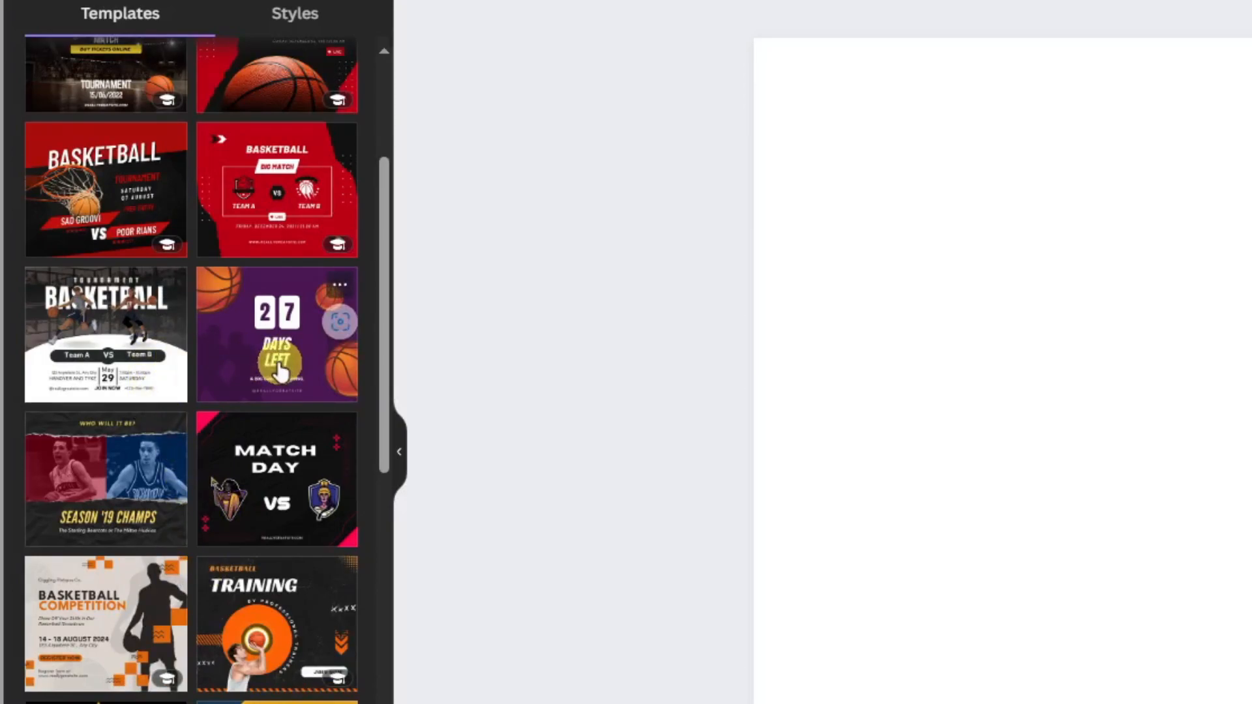
scroll(238, 551, "down", 4)
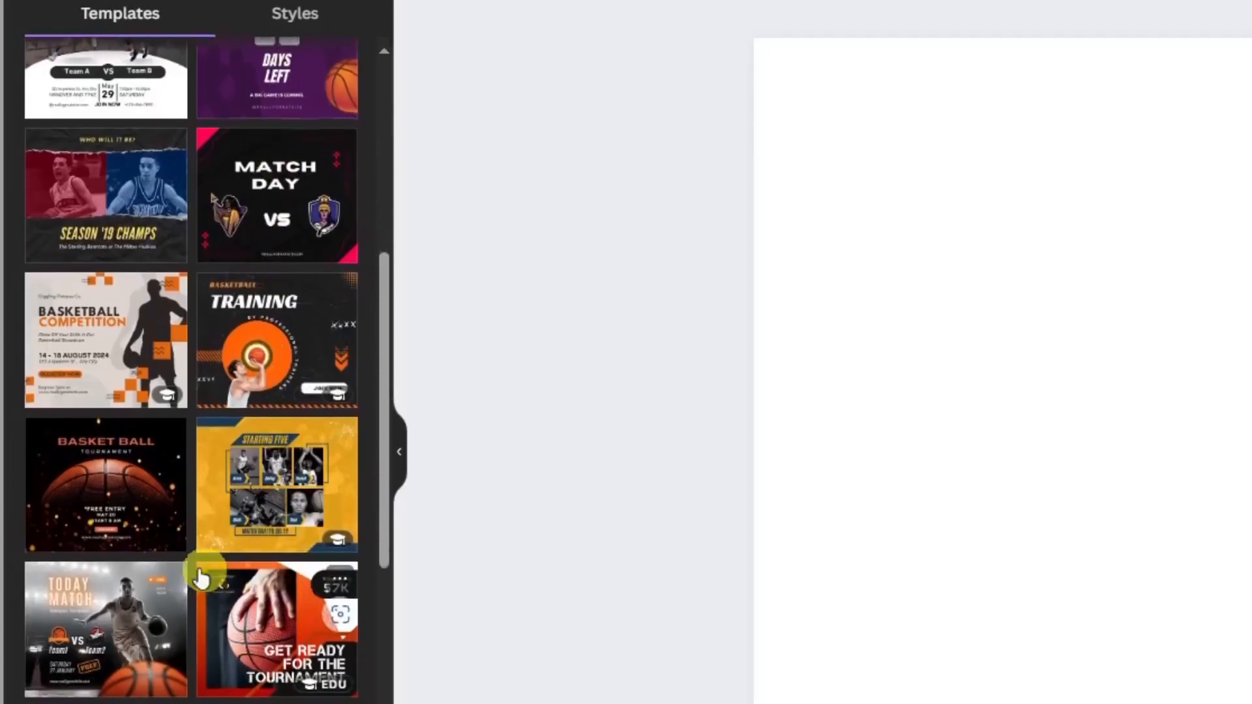
scroll(176, 555, "down", 8)
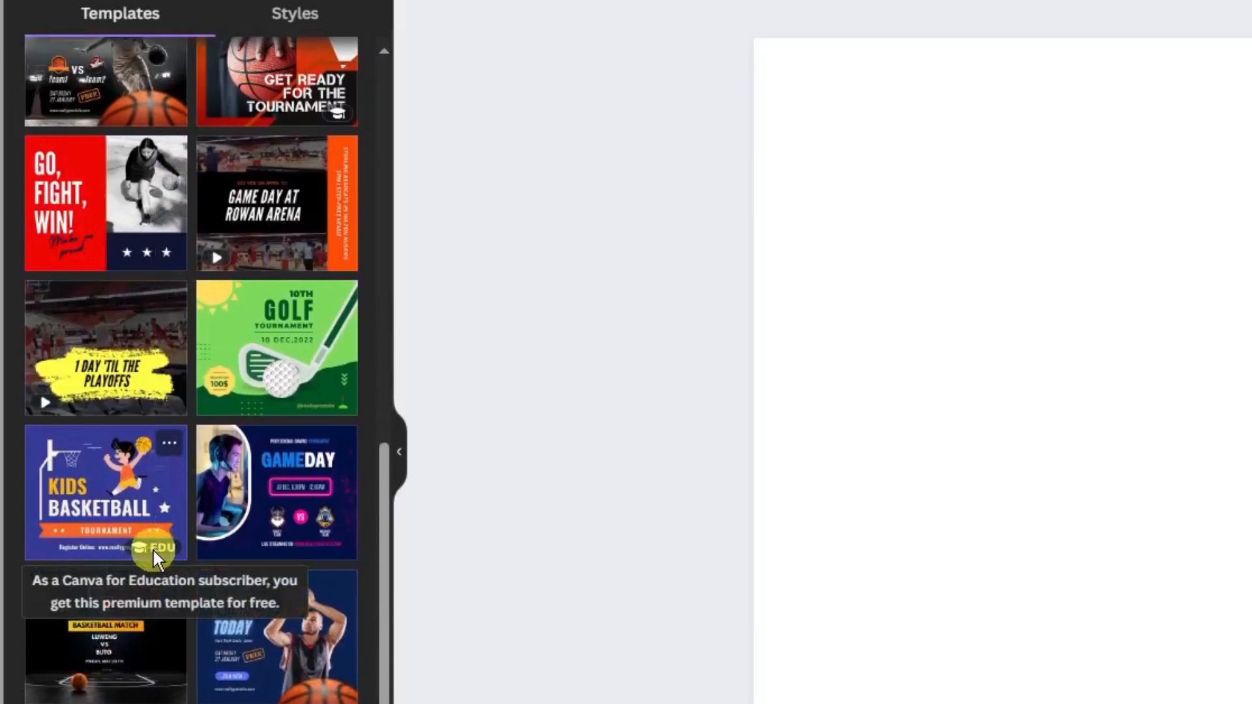
scroll(153, 549, "up", 15)
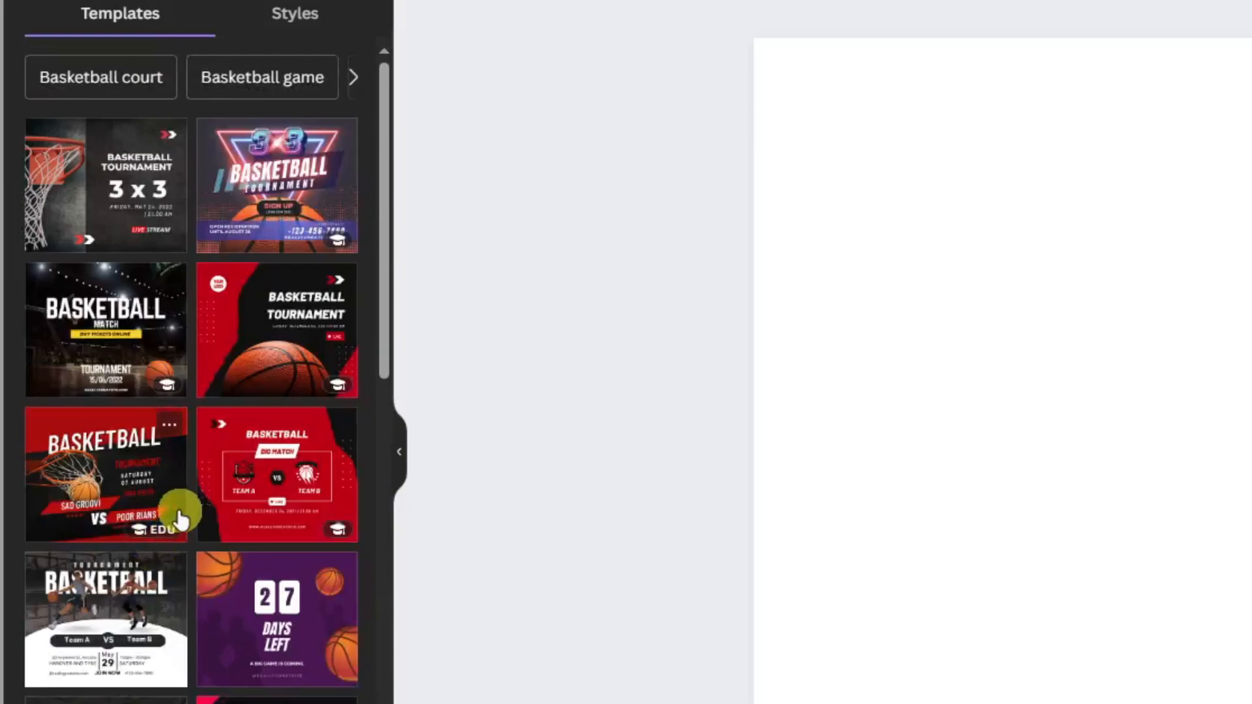
mouse_move(159, 385)
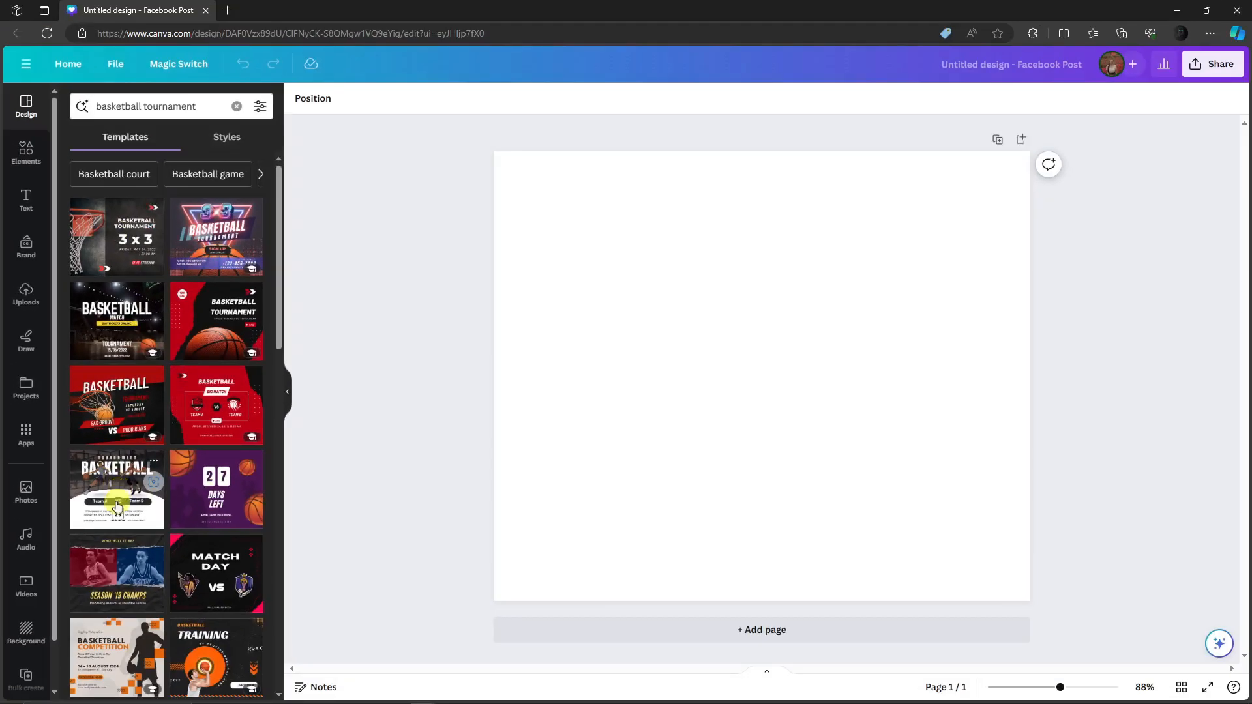
Find the black "Basketball Match" template with a hoop and ball on a dark court and apply it to the blank page.
scroll(137, 619, "down", 3)
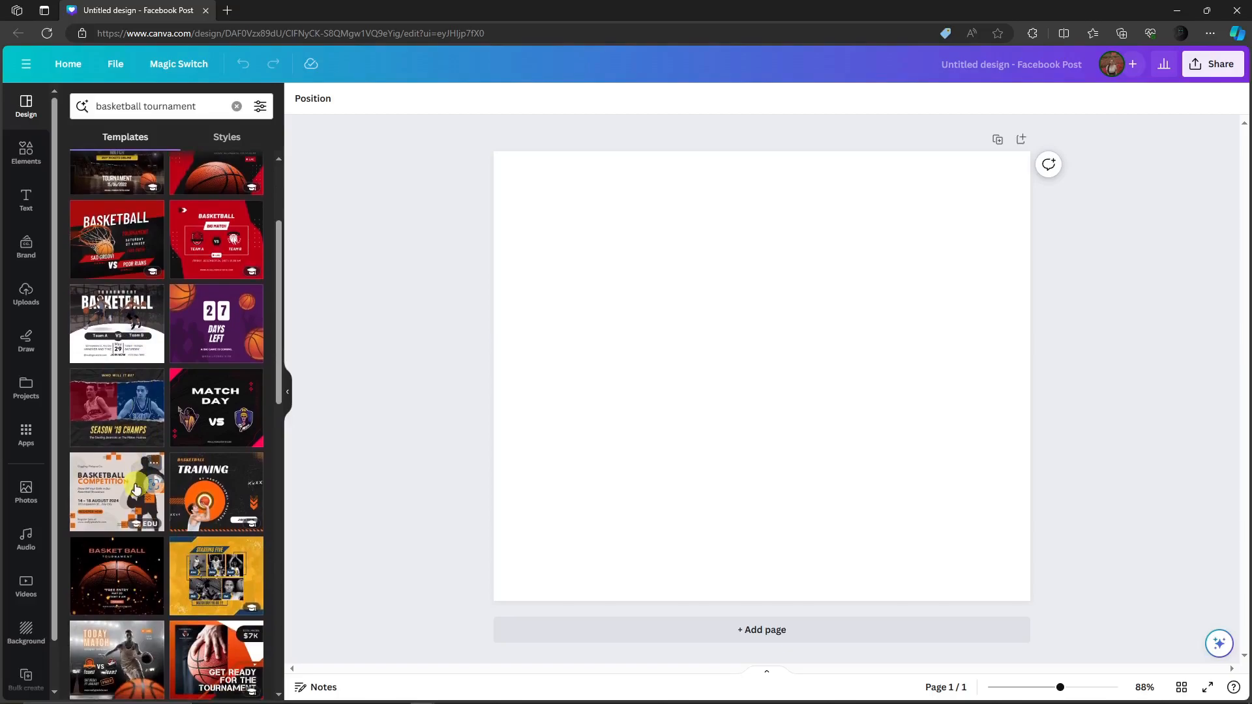
scroll(200, 418, "down", 5)
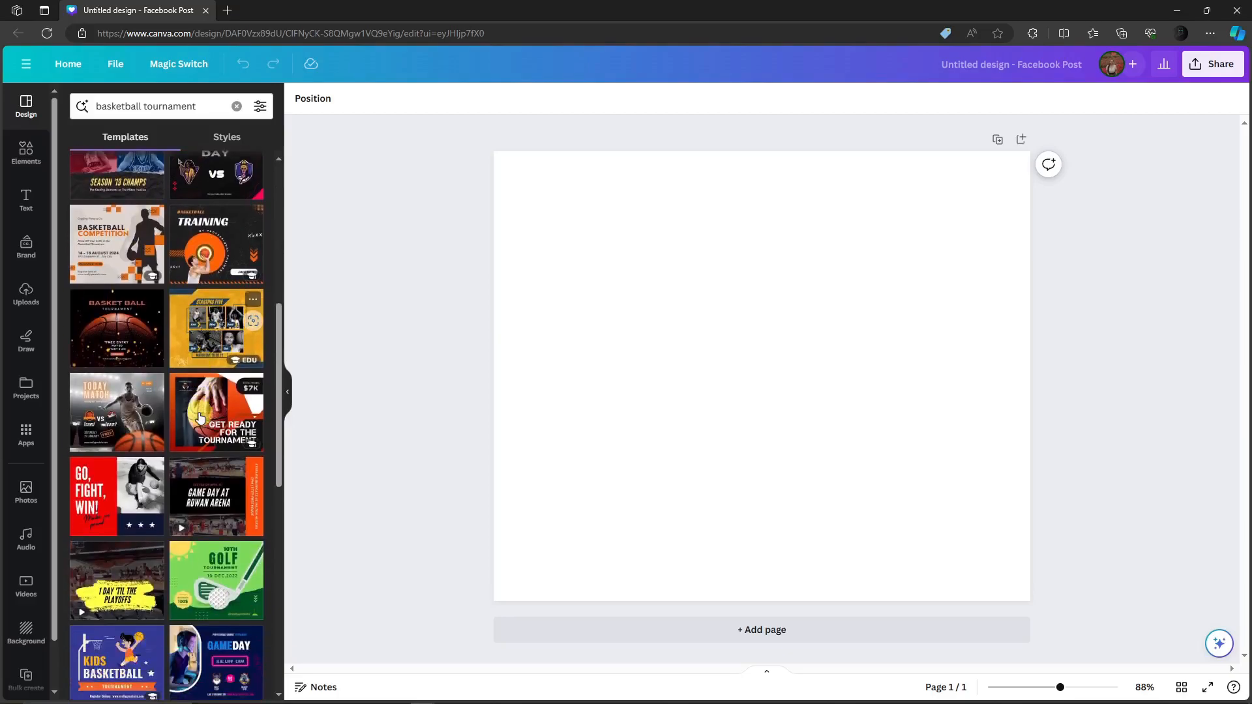
scroll(203, 418, "down", 3)
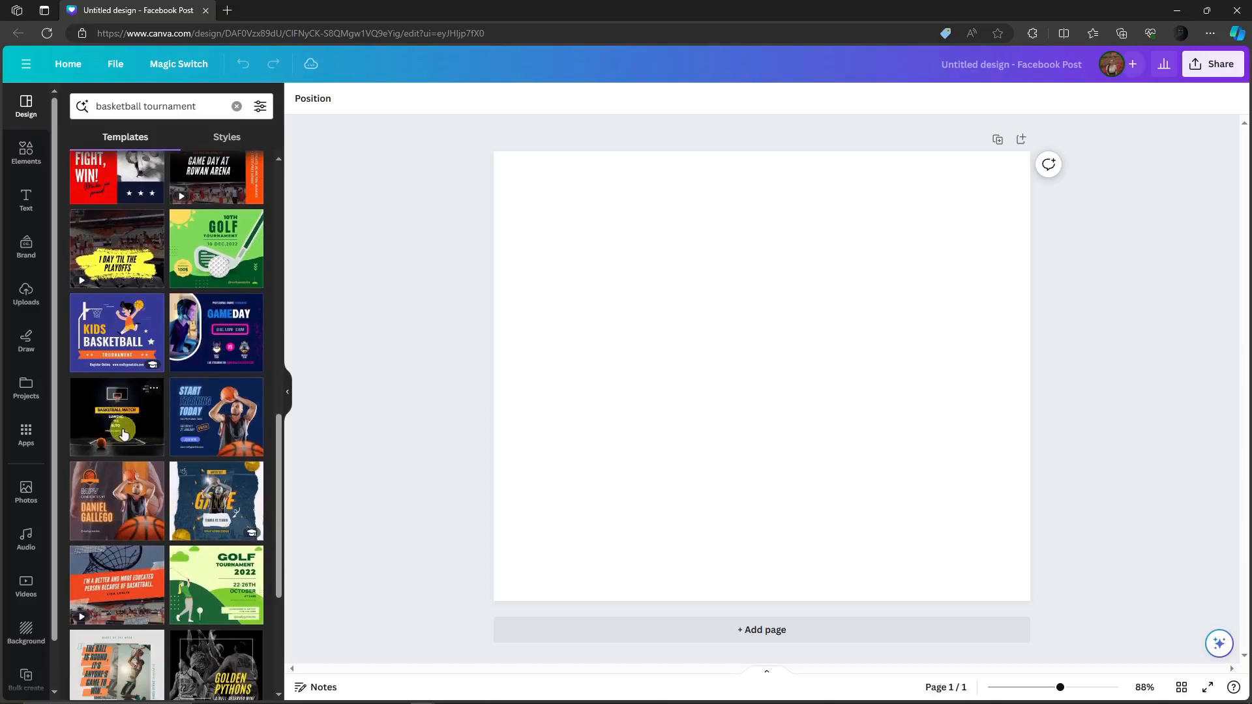
left_click(125, 428)
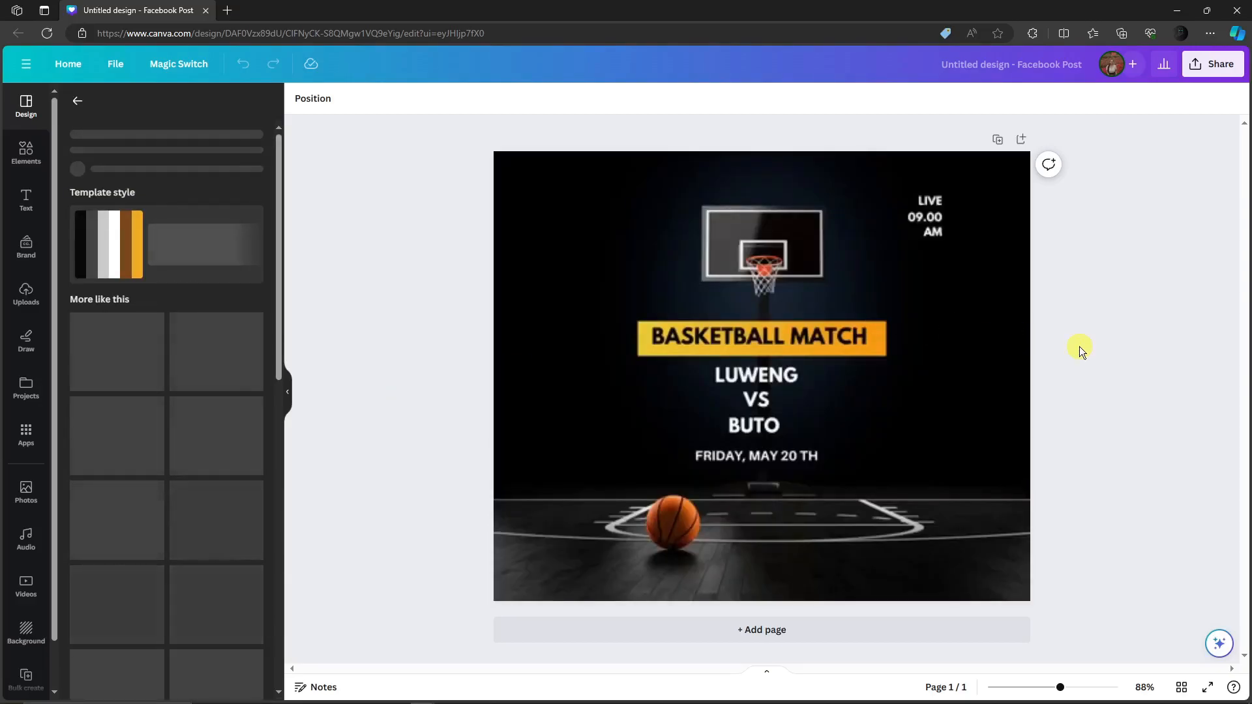
left_click(883, 350)
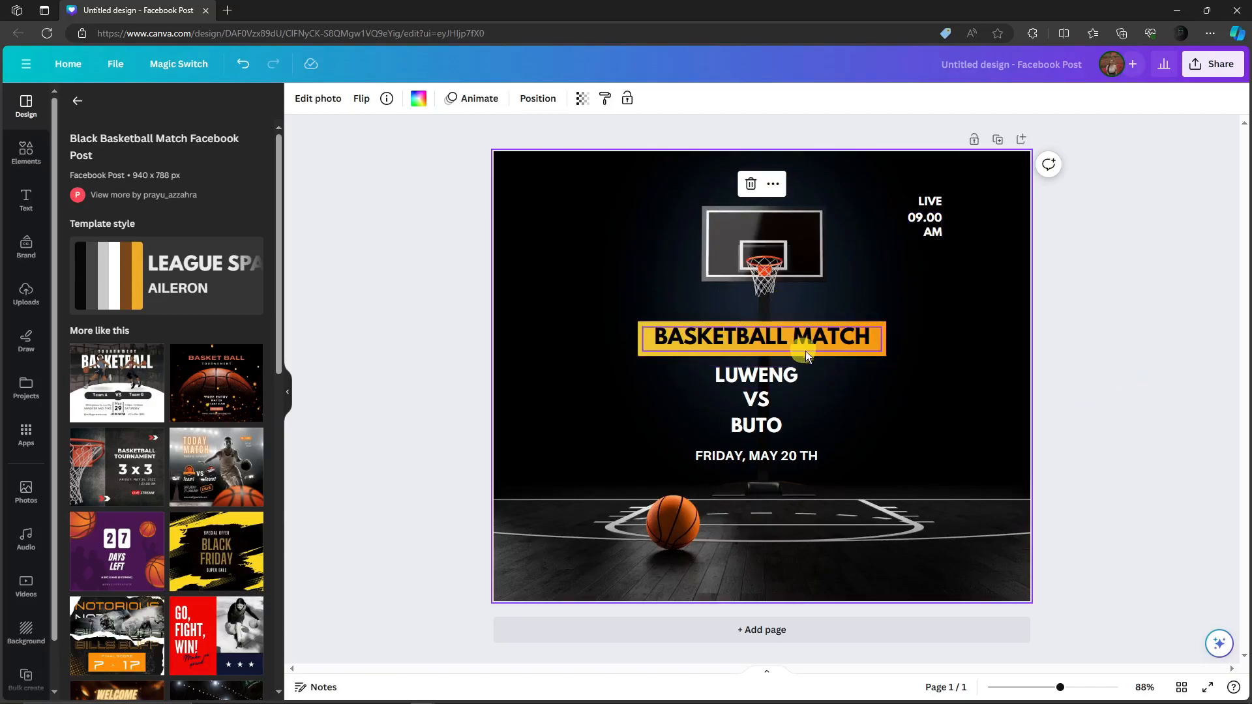
left_click(1128, 428)
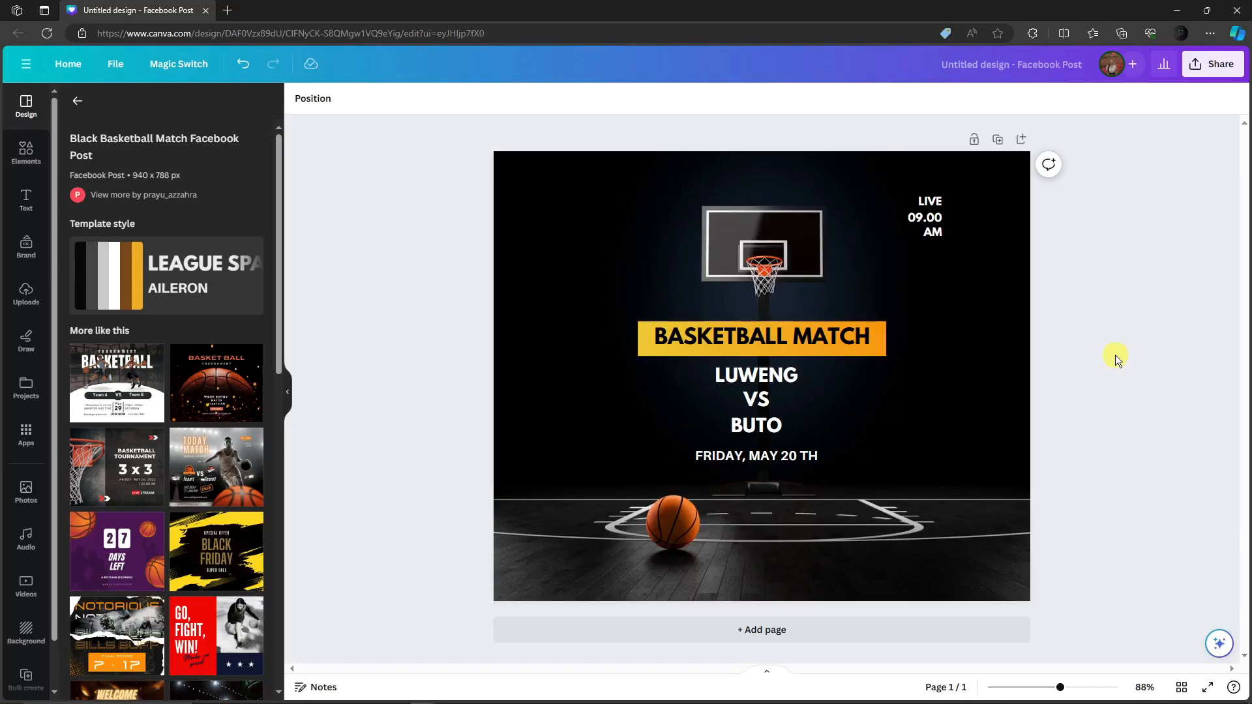
Move the orange gradient banner and its "BASKETBALL MATCH" text up over the backboard.
mouse_move(832, 343)
left_mouse_down()
mouse_move(792, 303)
mouse_move(835, 342)
left_mouse_up()
left_click(900, 374)
left_click_drag(639, 325, 586, 244)
left_click_drag(721, 343, 671, 259)
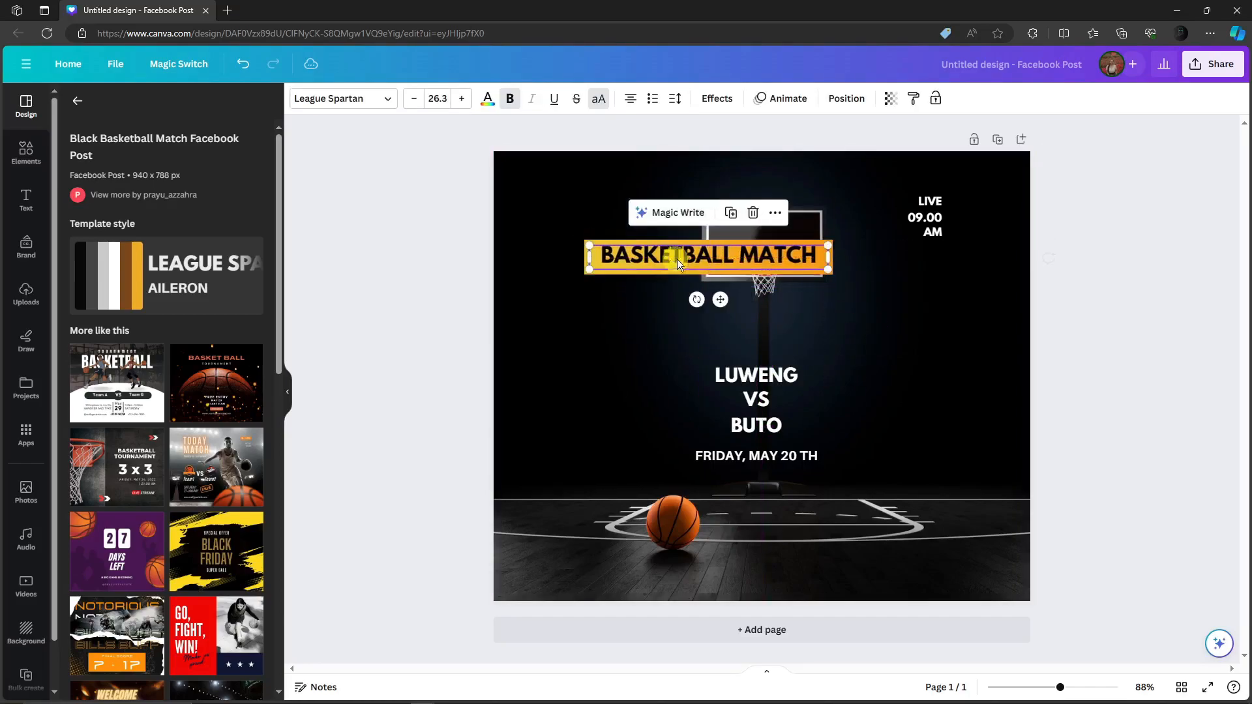
Replace the heading text with "BASKETBALL TOURNAMENT" and widen its text box so it fits on one line.
left_click(891, 292)
left_click(676, 258)
left_click(676, 255)
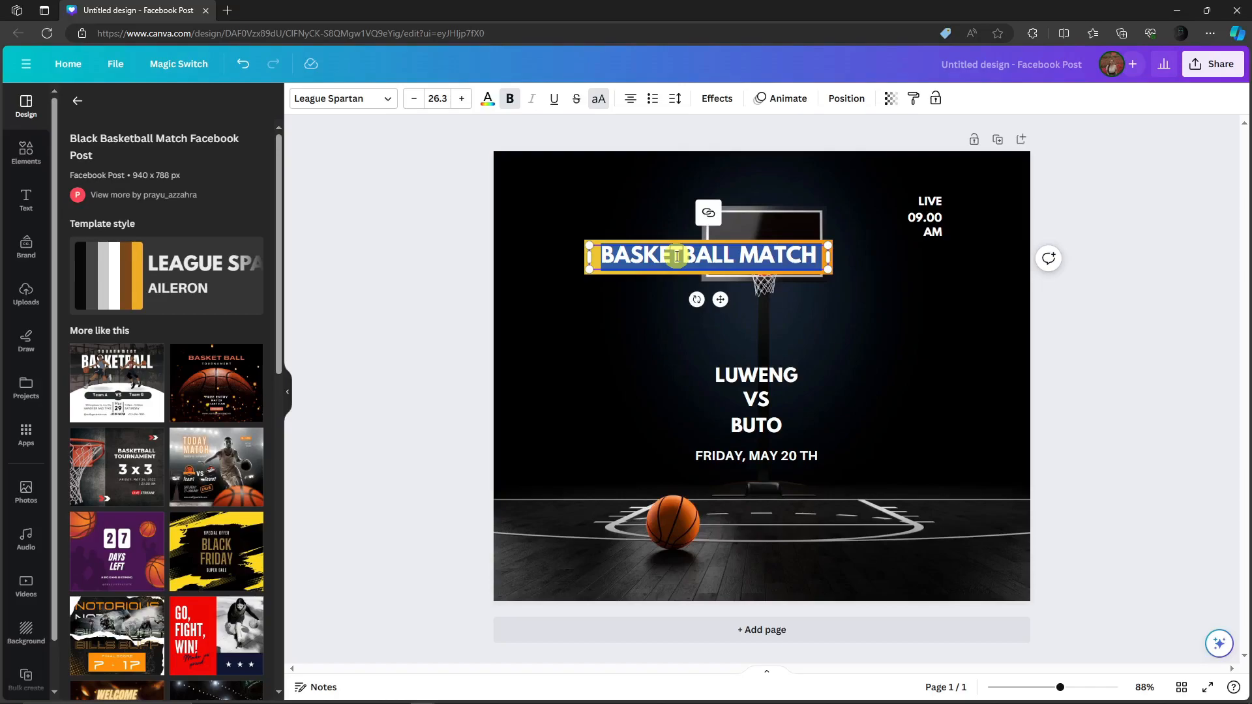
type("TASKET")
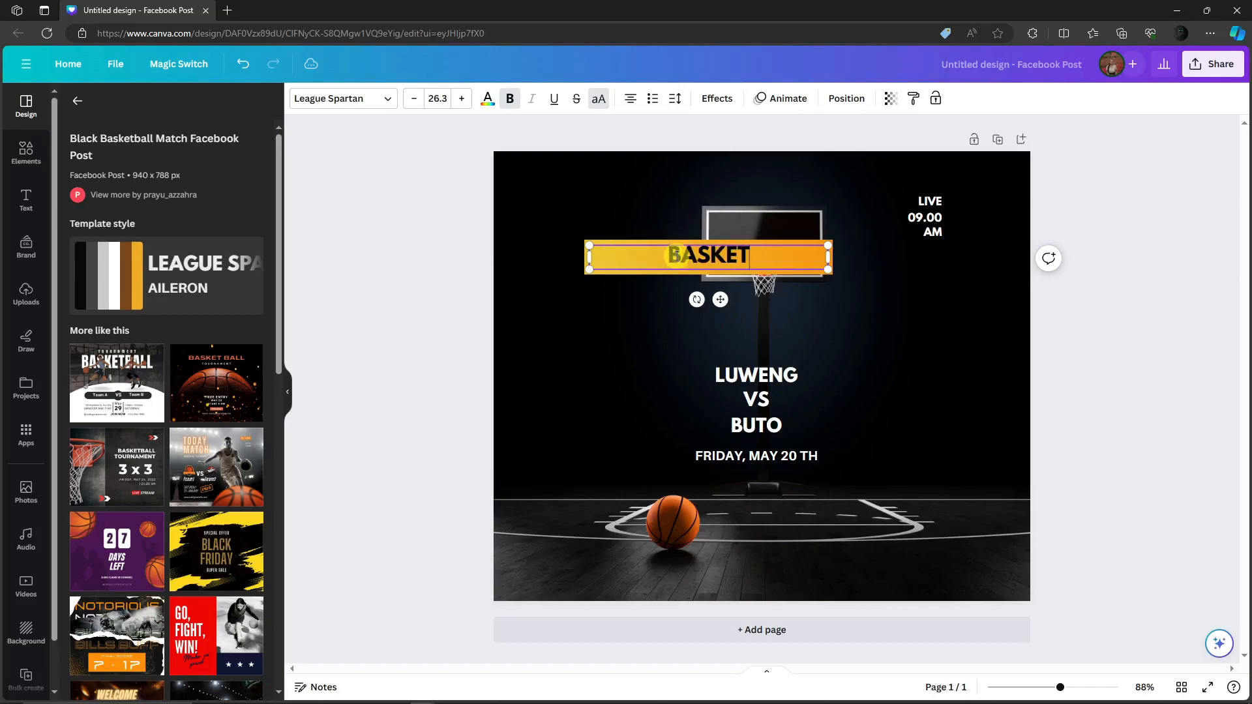
type("BALL TOURNAMENT")
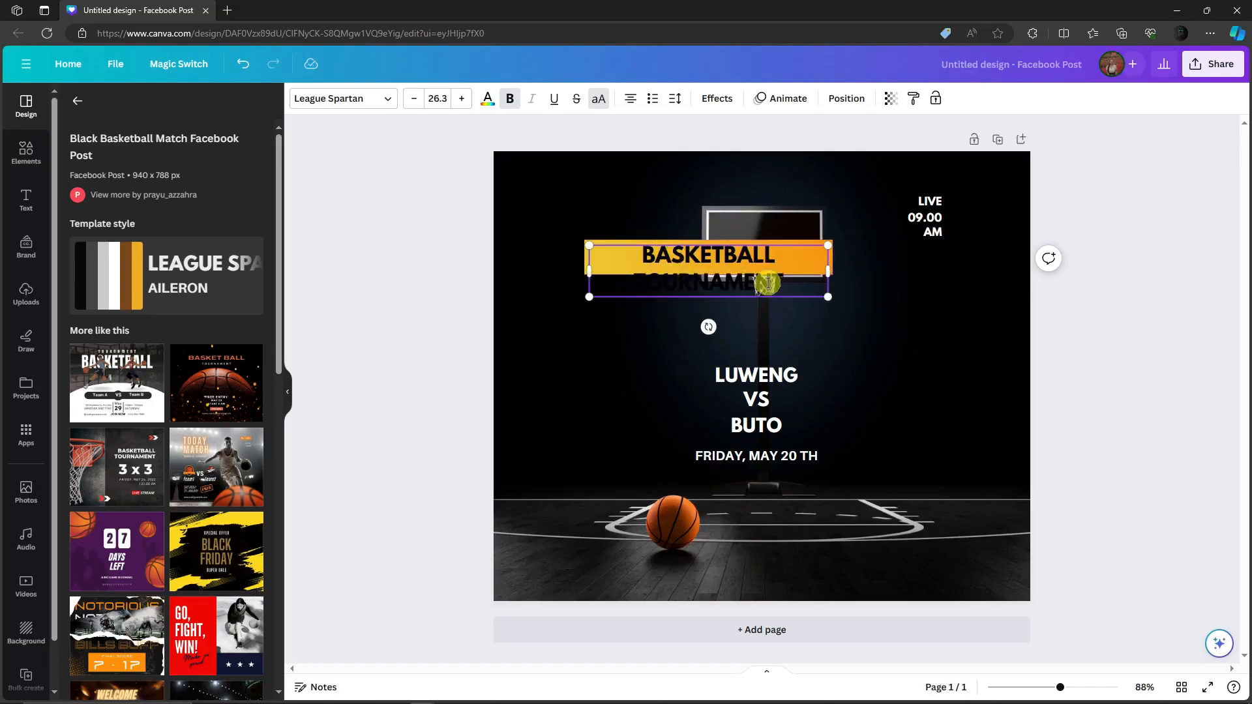
left_click_drag(829, 269, 943, 266)
left_click_drag(851, 260, 774, 258)
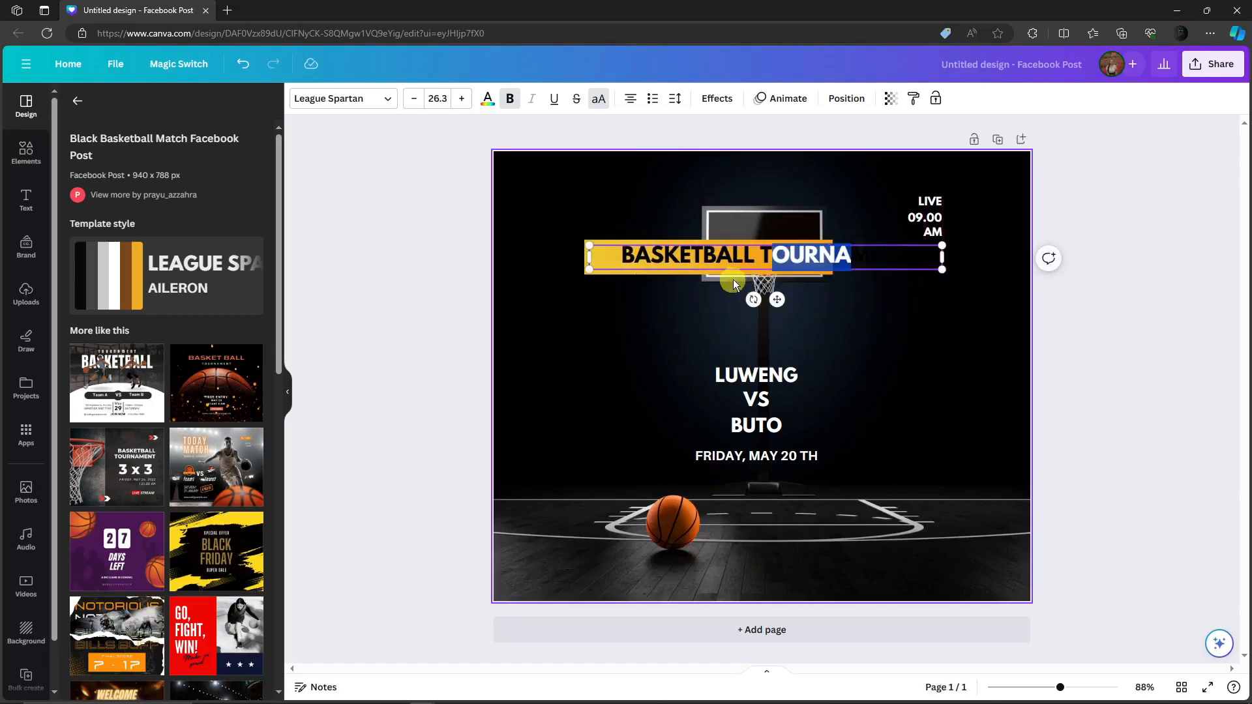
left_click(1104, 330)
Move the heading text and the gradient banner below the hoop, and widen the banner to span the whole heading.
left_click_drag(637, 252, 597, 330)
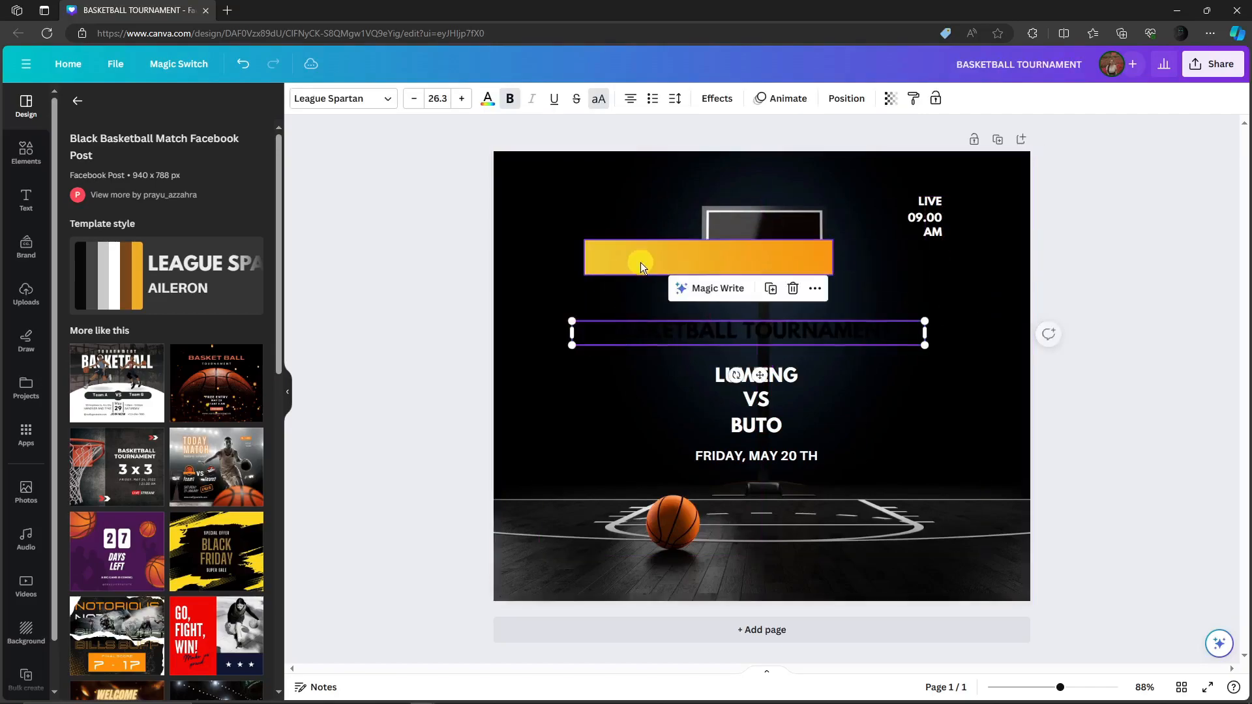
left_click(641, 259)
left_click_drag(648, 262, 648, 330)
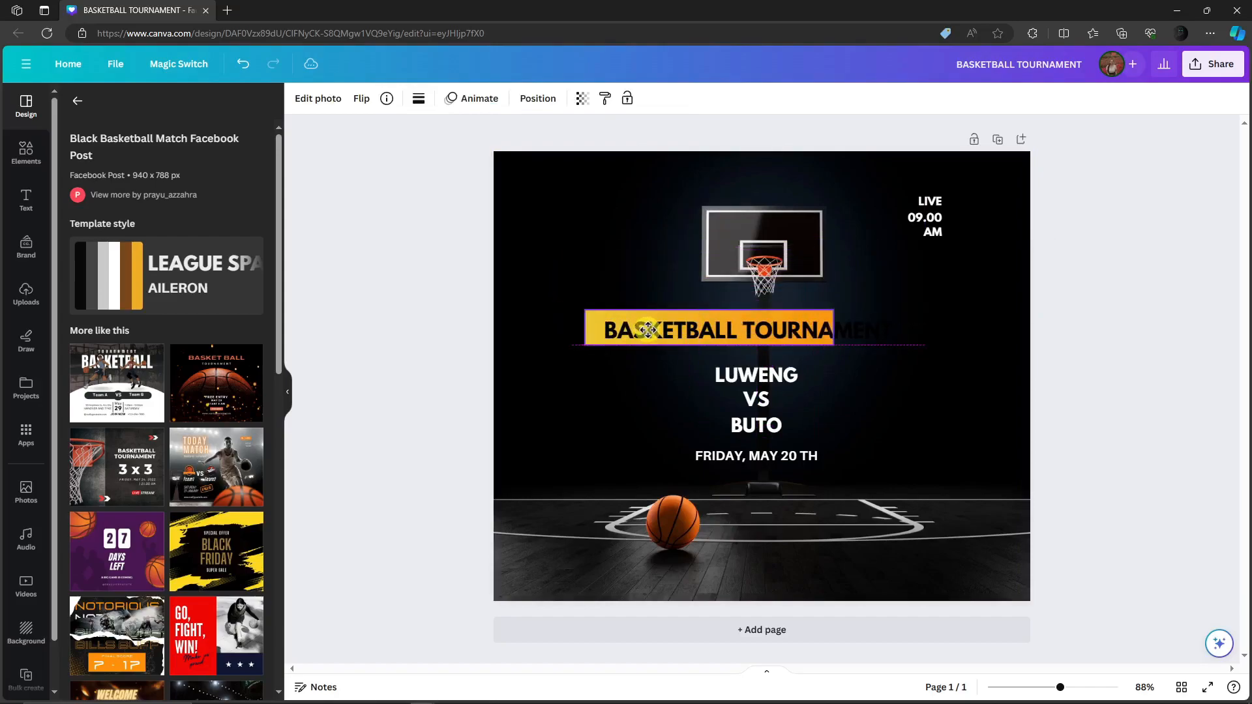
left_click_drag(836, 344, 902, 342)
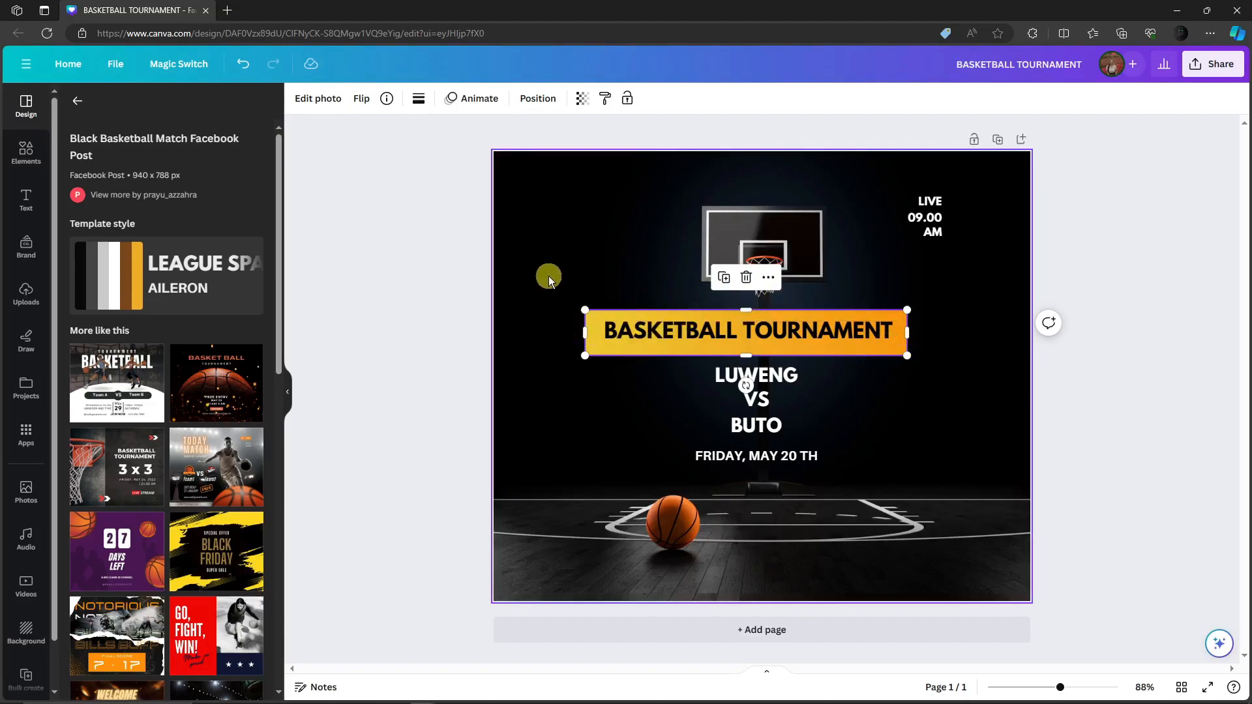
left_click(382, 139)
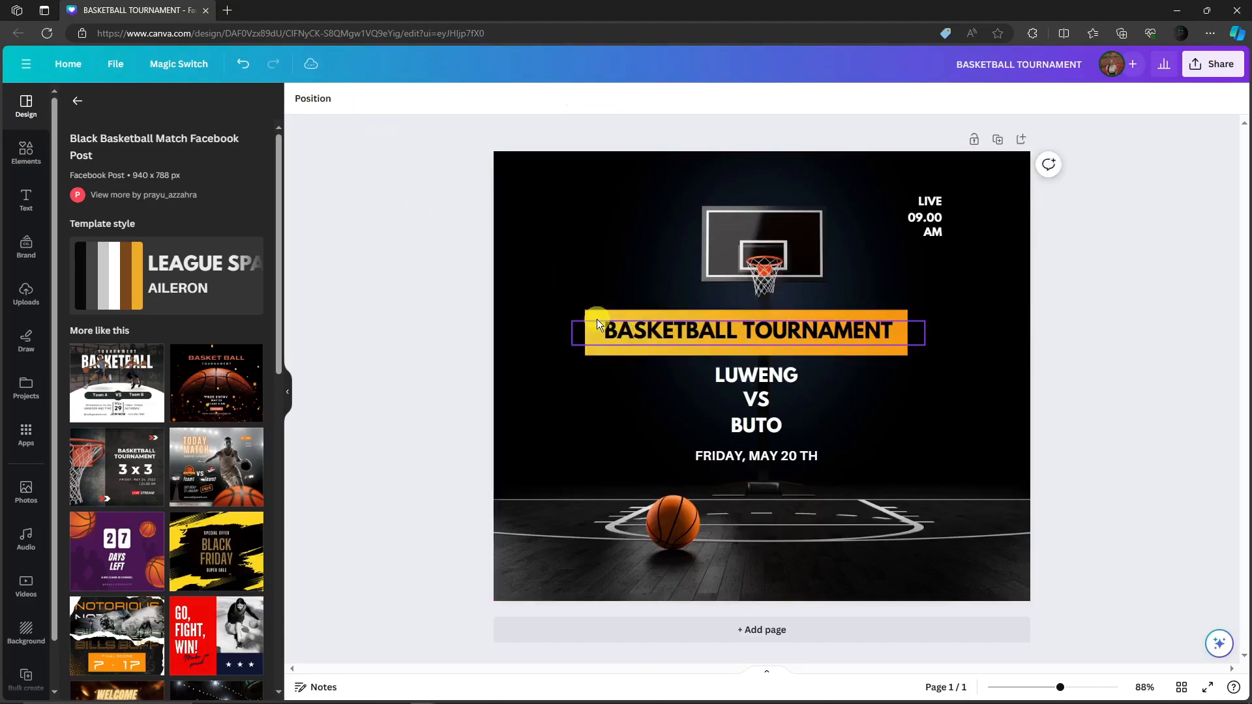
Recolour the heading's gradient banner with the Duotone effect, trying Peppermint and settling on Amber.
left_click(599, 319)
left_click(597, 313)
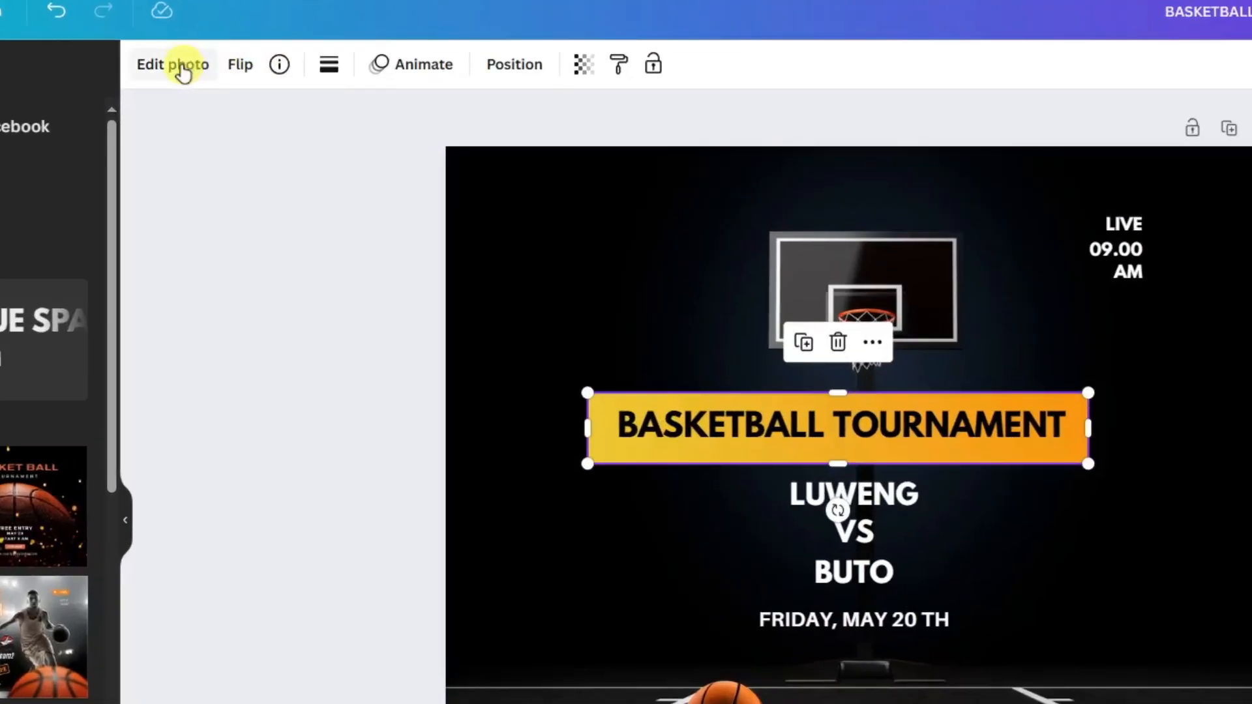
left_click(183, 71)
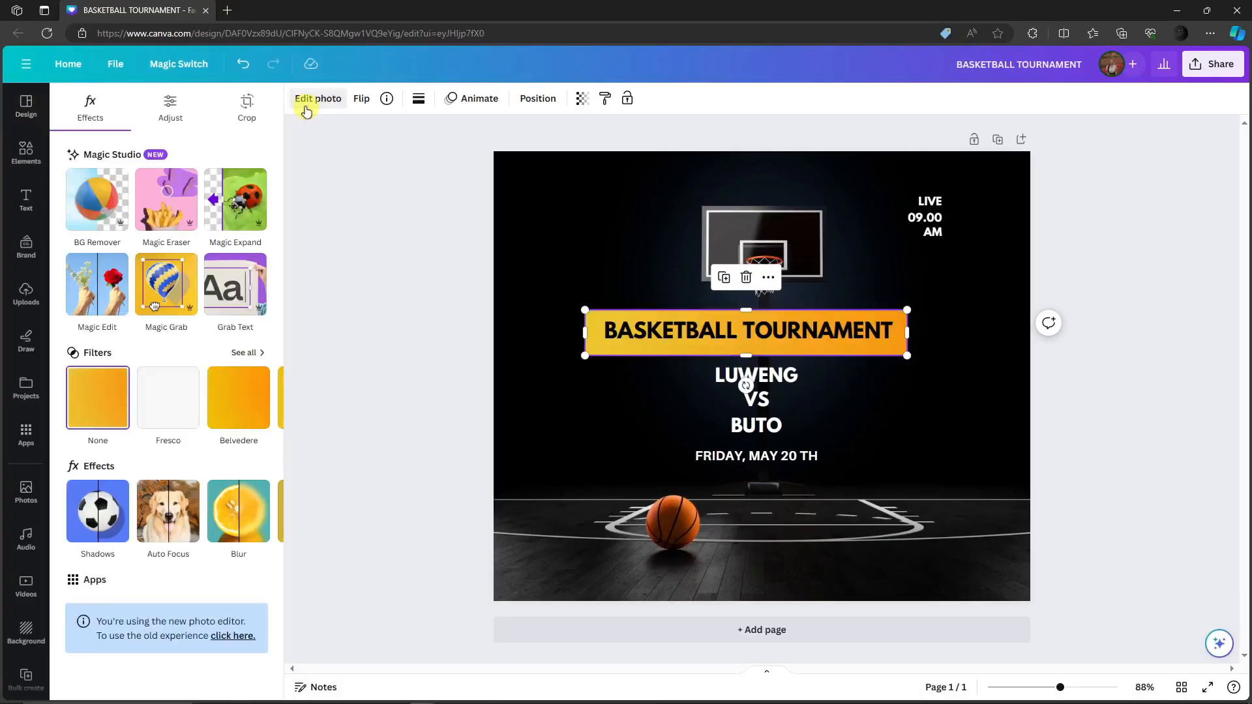
left_click(254, 393)
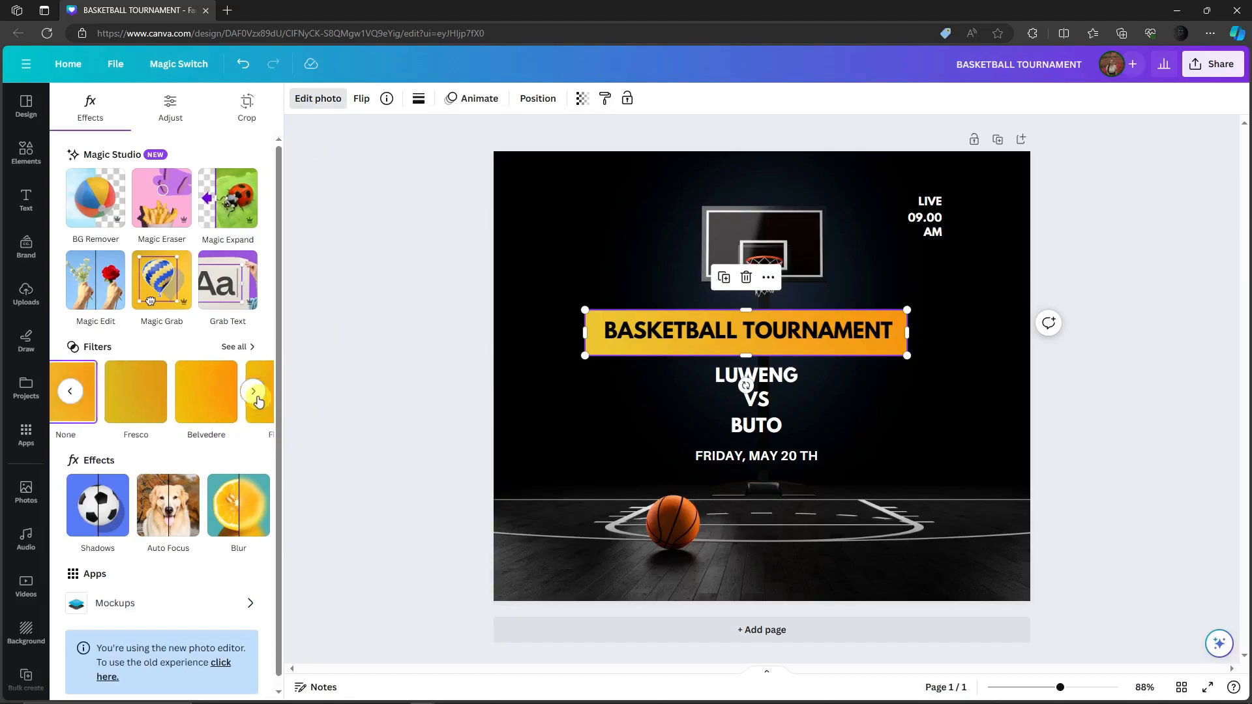
left_click(253, 505)
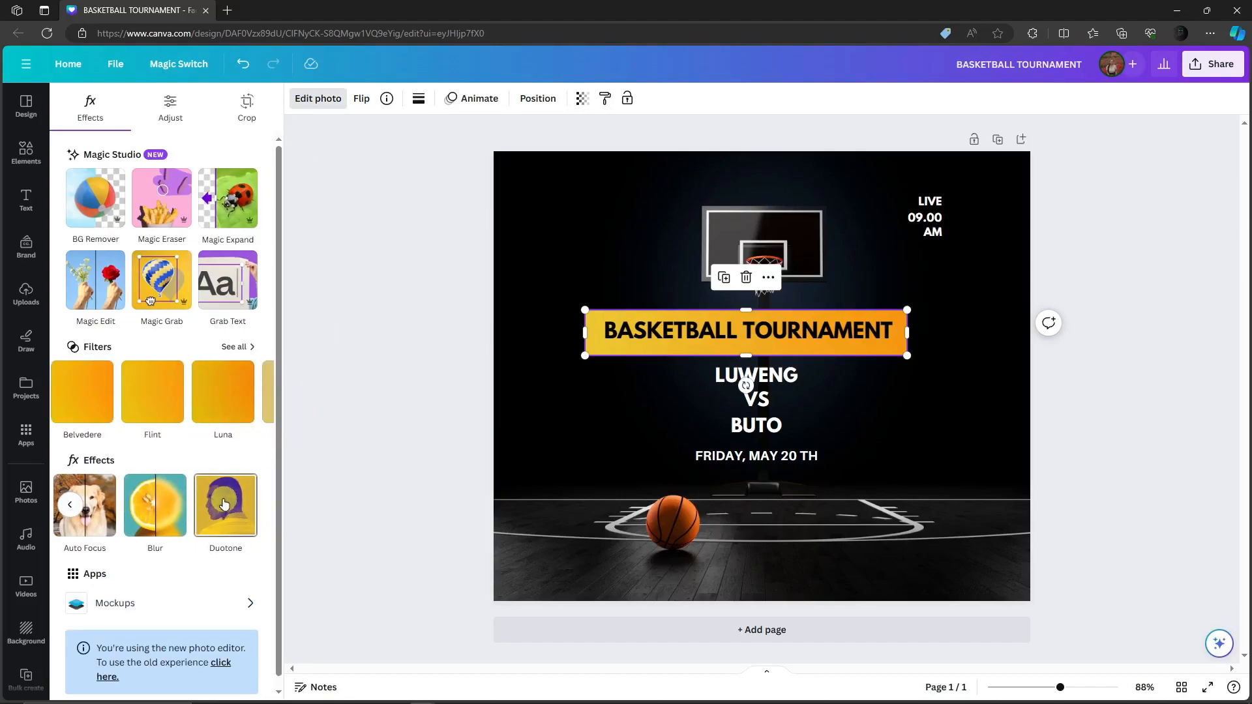
left_click(223, 504)
left_click(234, 508)
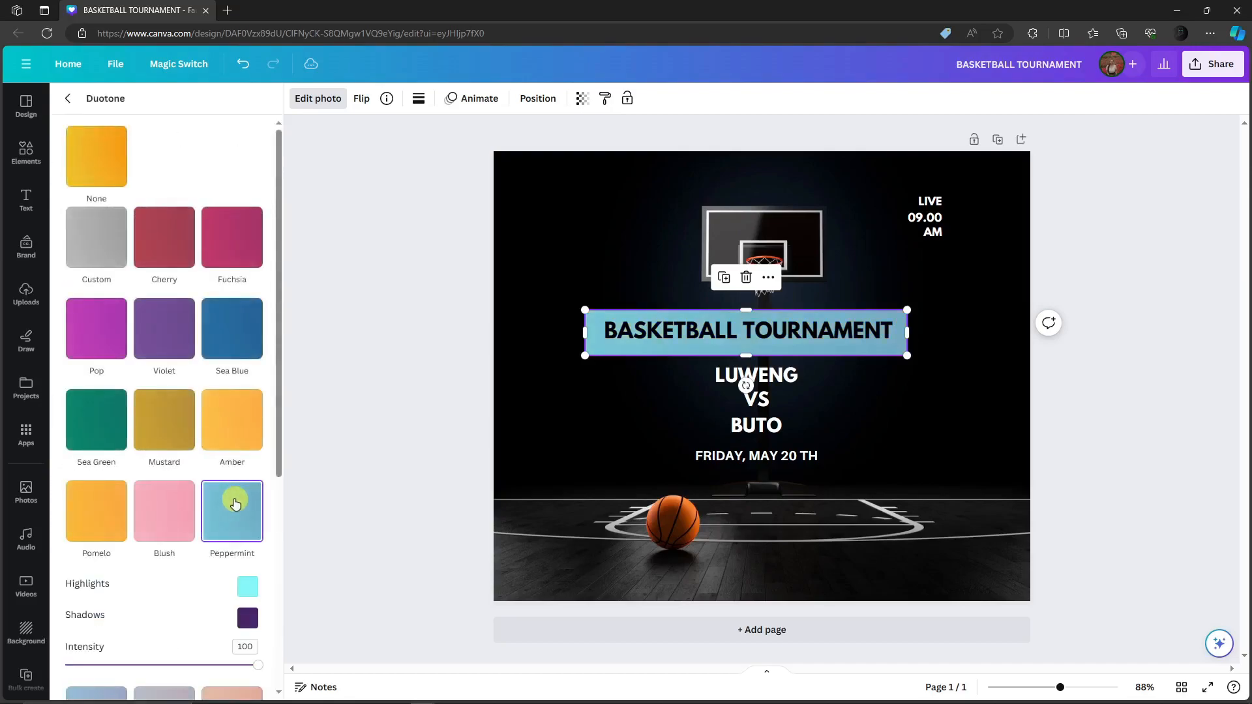
left_click(246, 418)
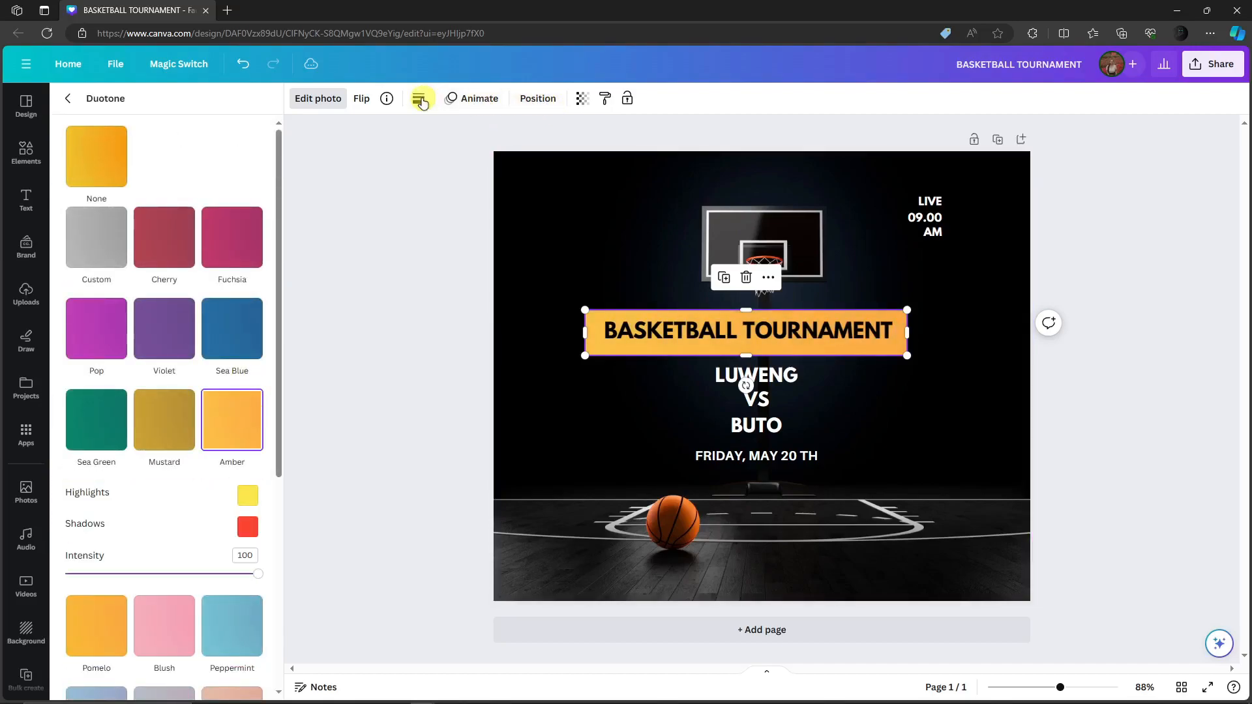
Apply the Pan photo animation to the banner behind the heading.
left_click(479, 101)
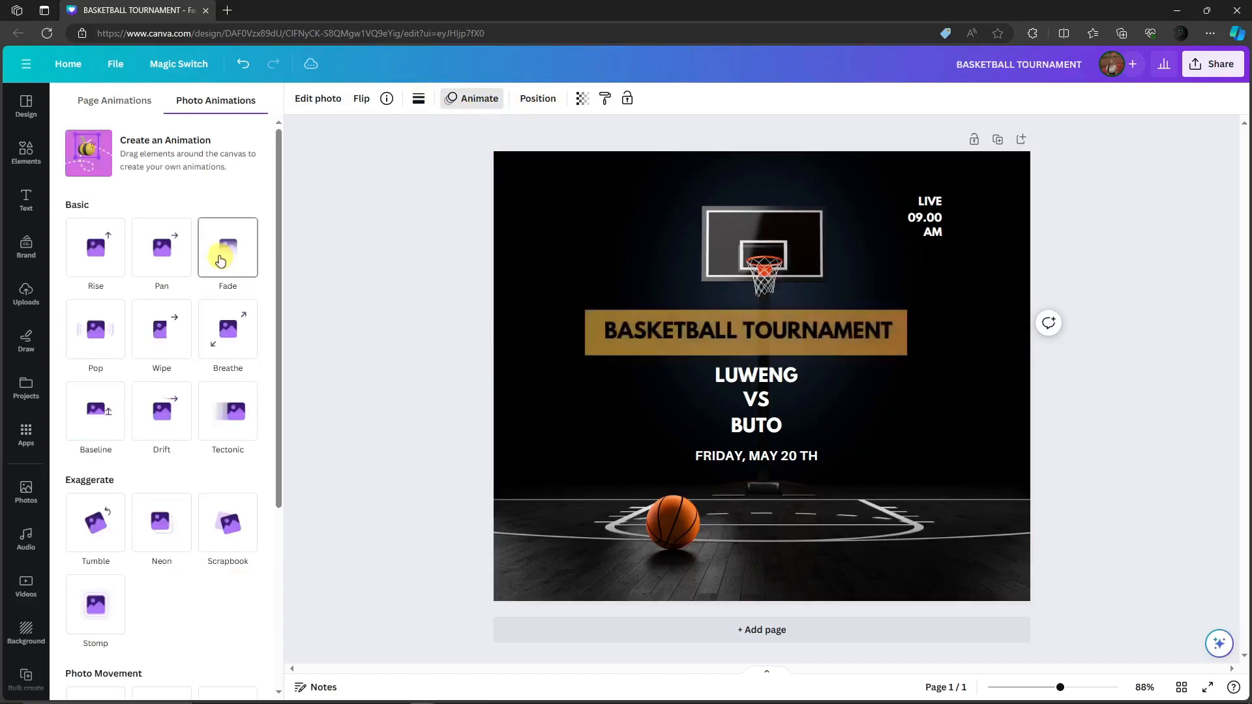
left_click(174, 257)
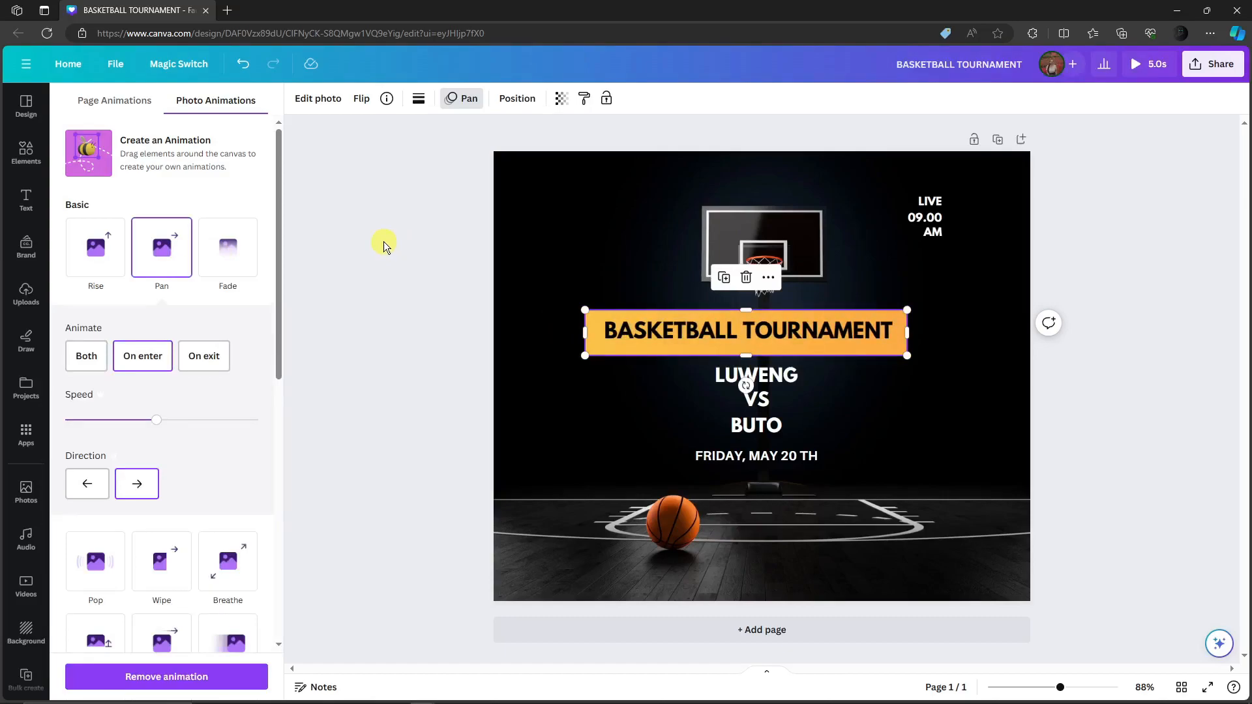
left_click(1070, 397)
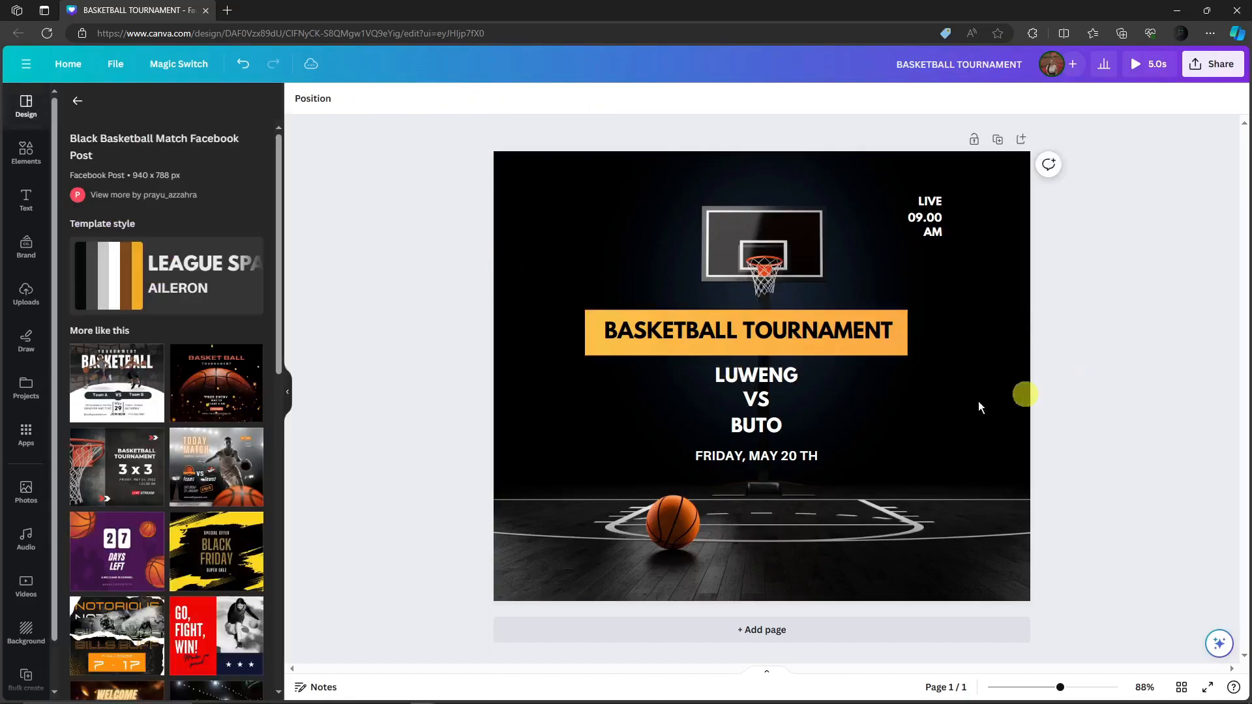
Change the font of the "LUWENG" team name to Playfair Display SC.
double_click(760, 399)
left_click(783, 382)
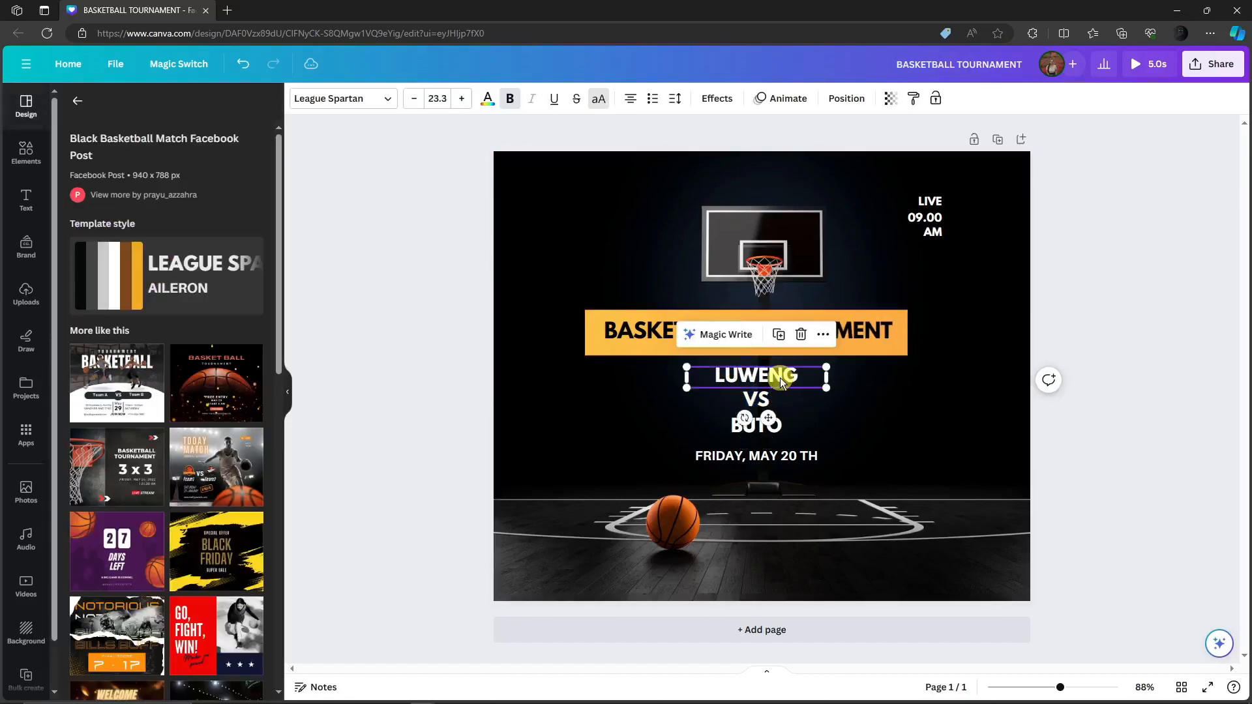
left_click(385, 99)
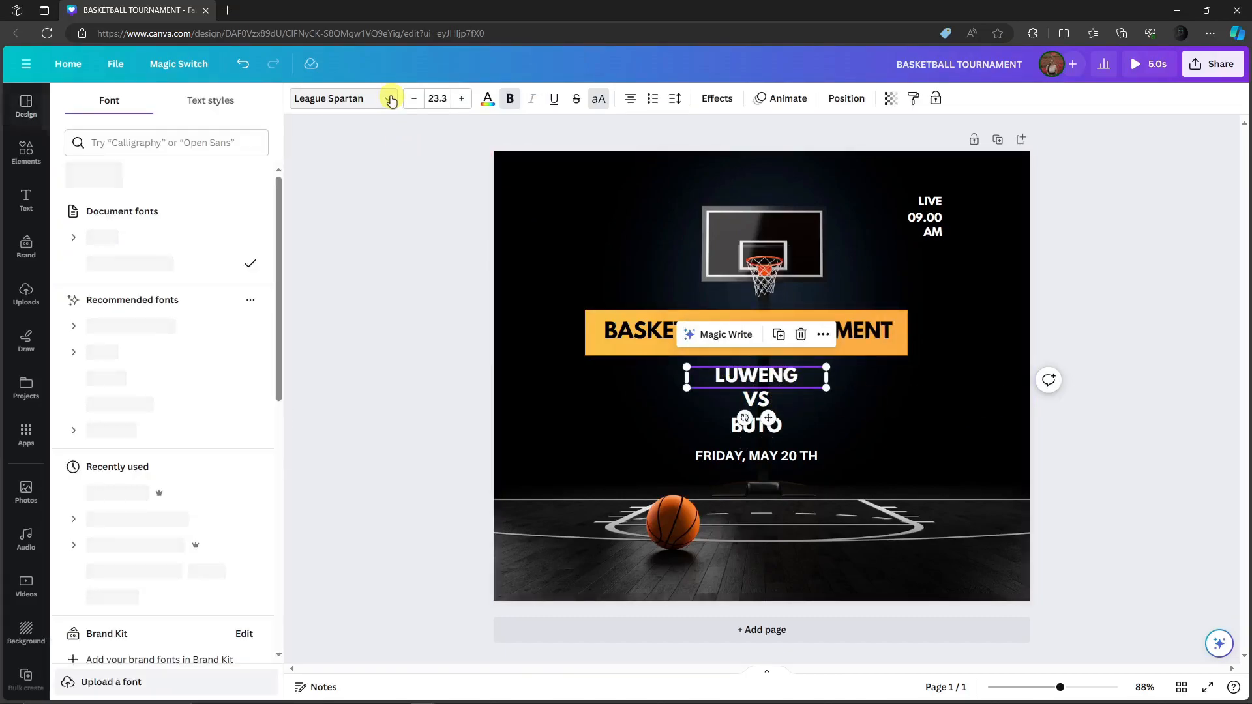
scroll(163, 313, "down", 1)
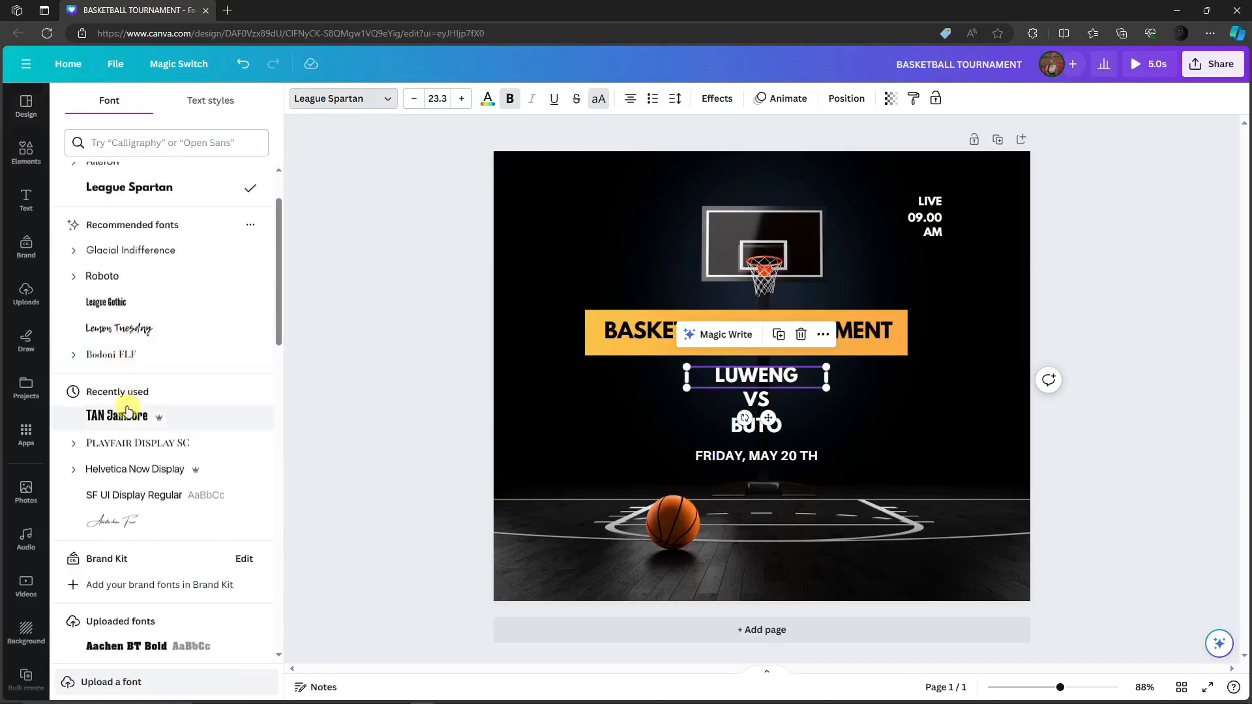
mouse_move(159, 428)
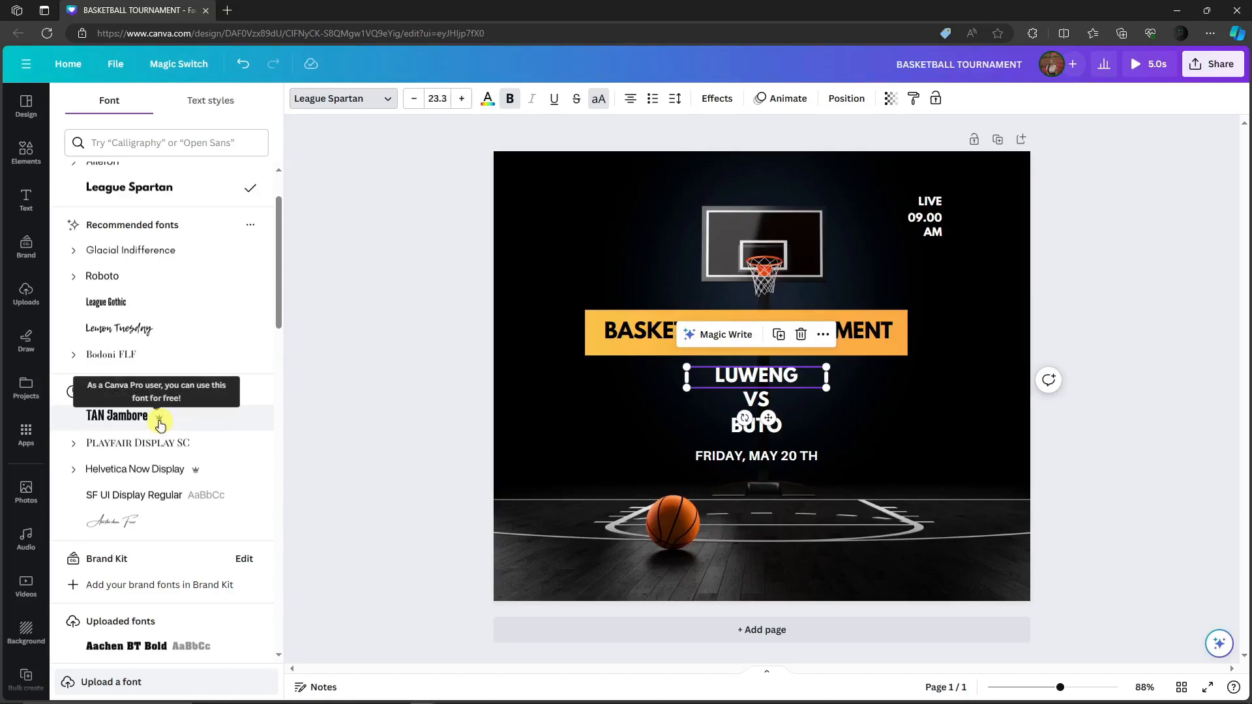
left_click(112, 449)
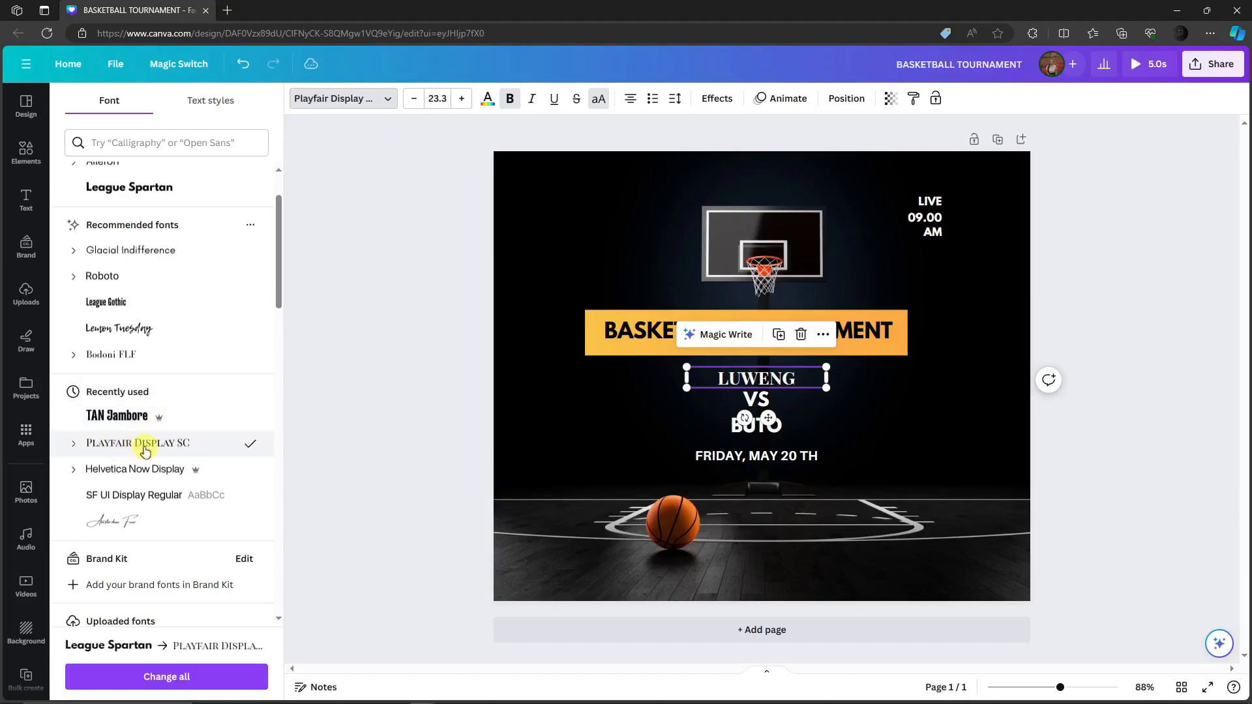
Try a handwritten script font on the "BUTO" team name, then set it to SF UI Display Regular.
left_click(775, 426)
left_click(136, 521)
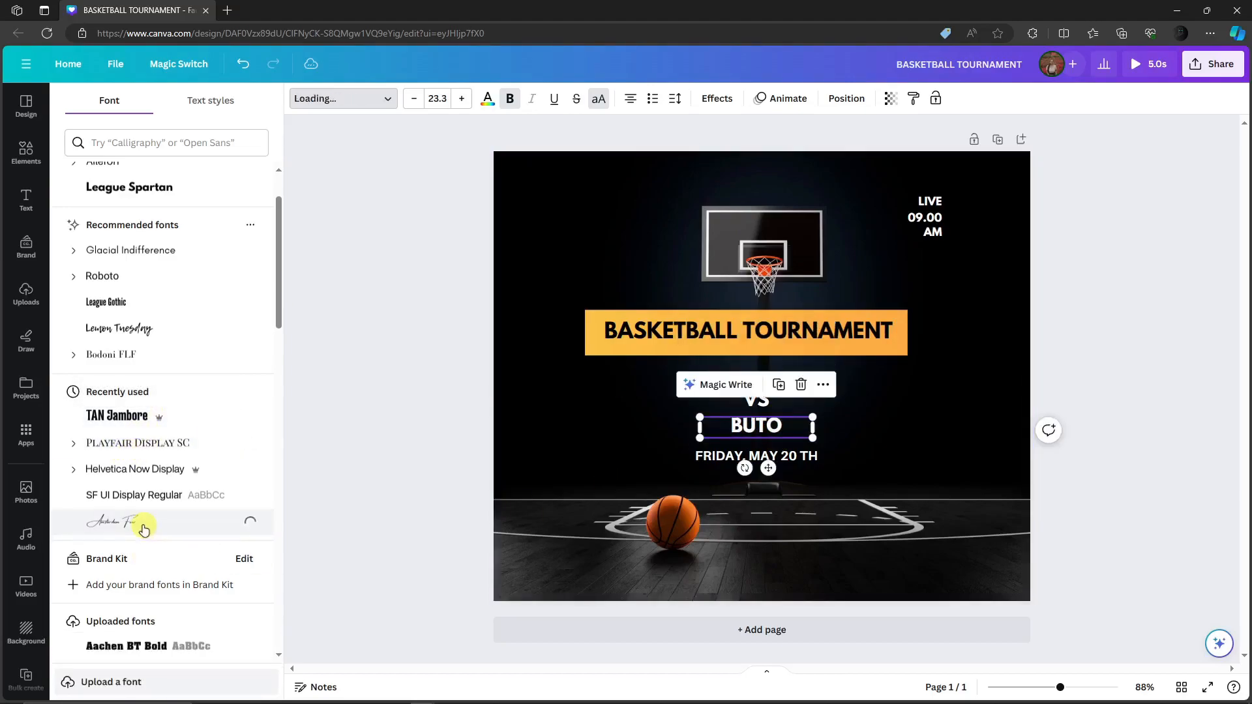
left_click(136, 497)
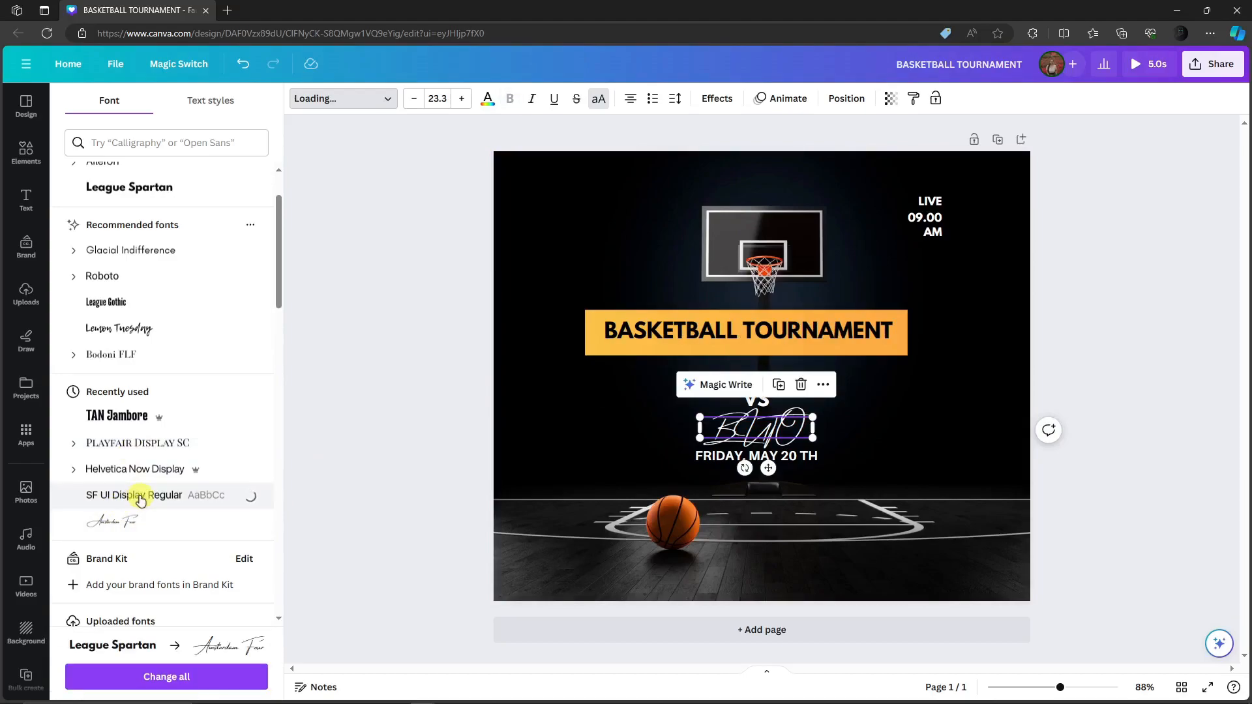
Change the font of the "FRIDAY, MAY 20 TH" date line to Anonymous Pro.
left_click(757, 456)
left_click(389, 100)
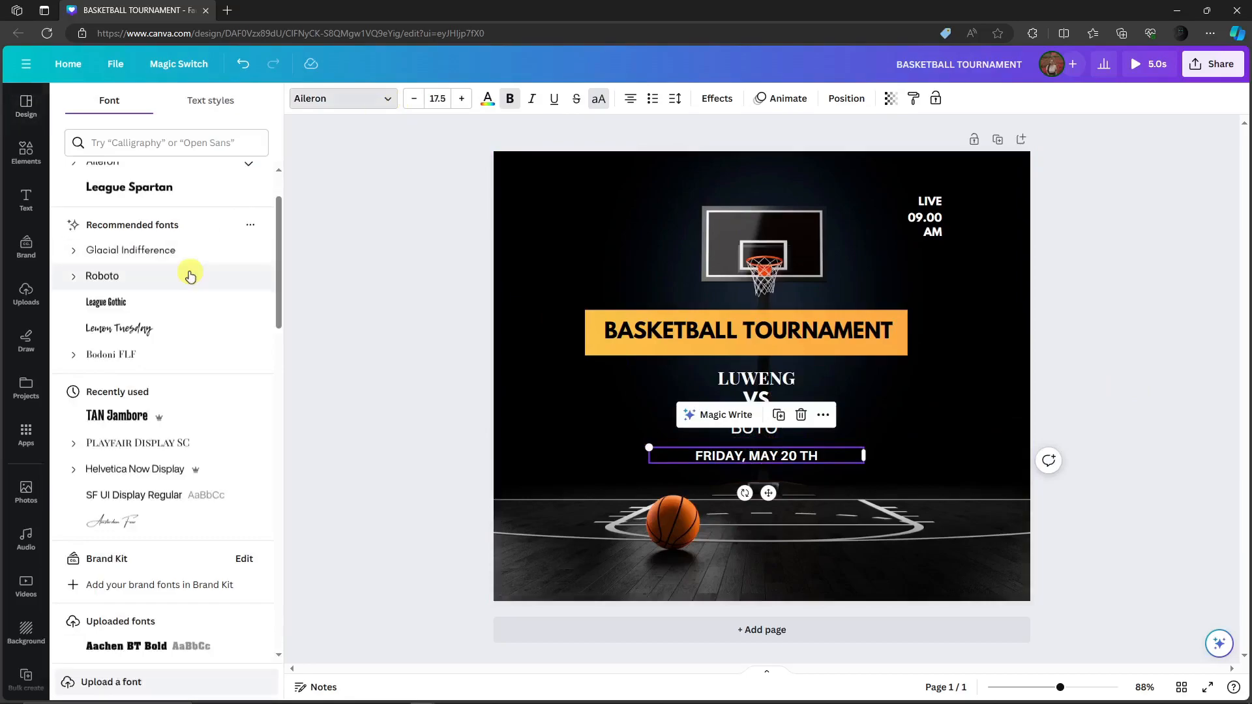
scroll(155, 359, "down", 4)
scroll(157, 394, "down", 5)
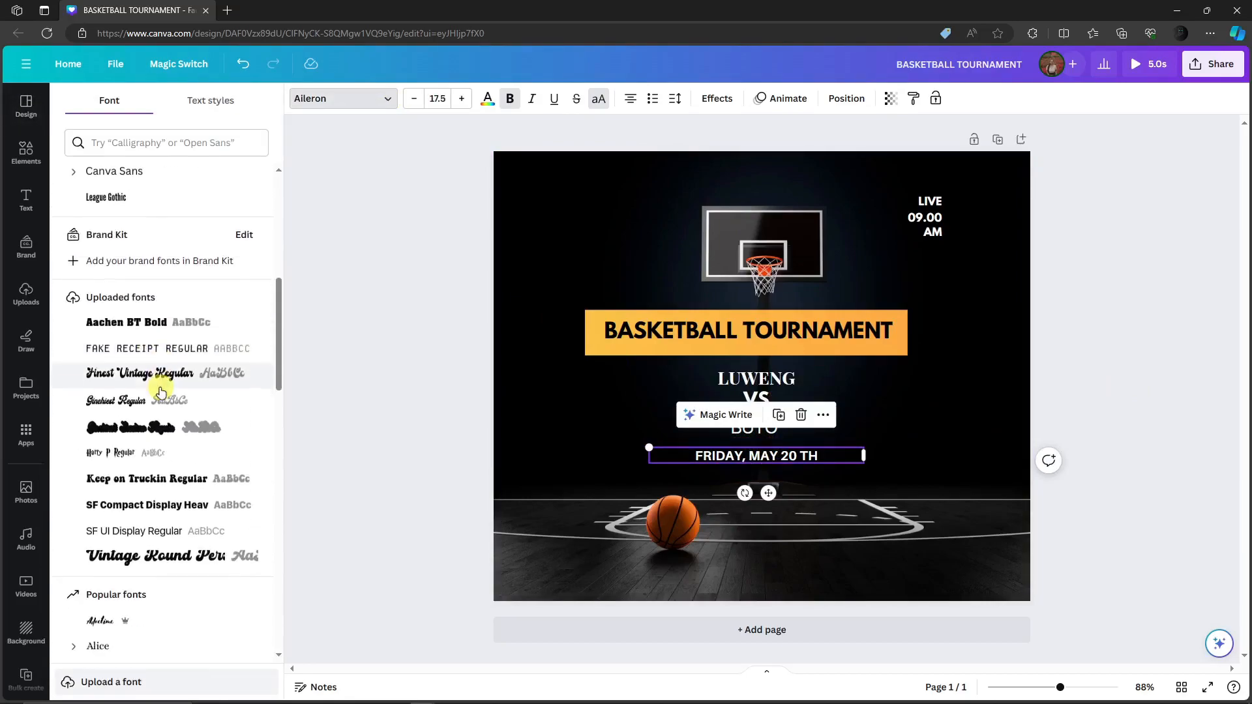
left_click(141, 446)
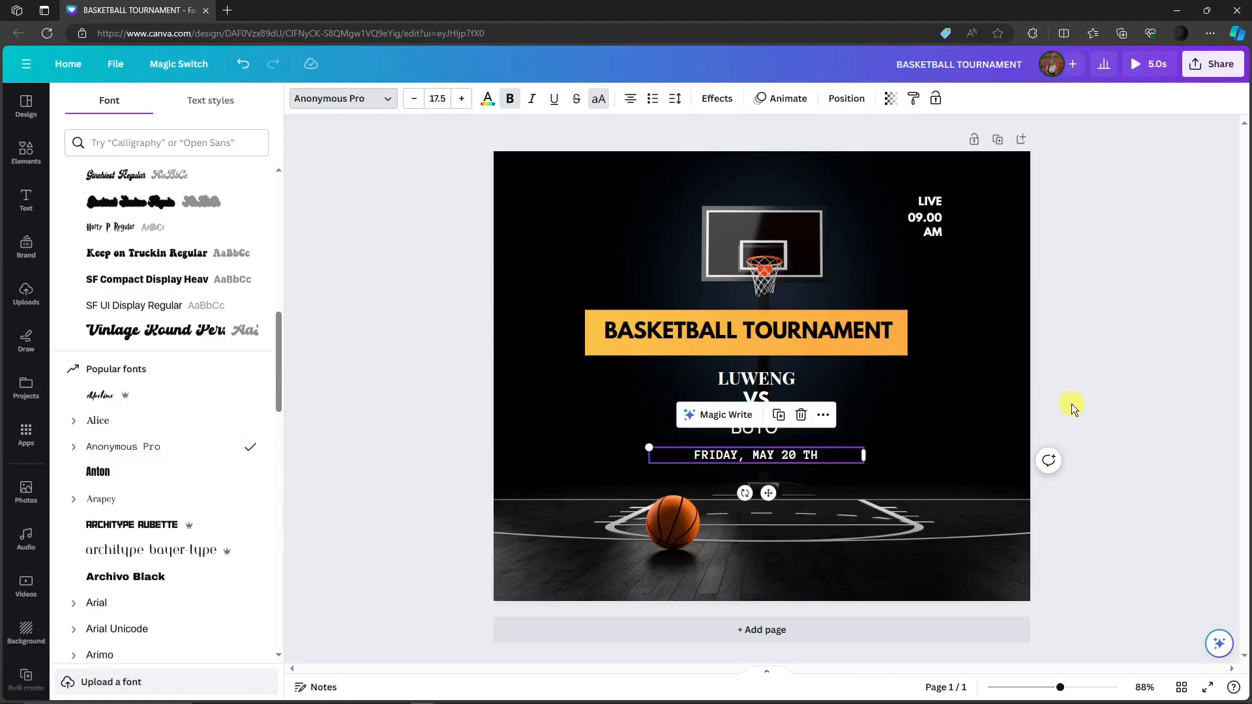
left_click(1127, 394)
left_click(1127, 391)
left_click(737, 450)
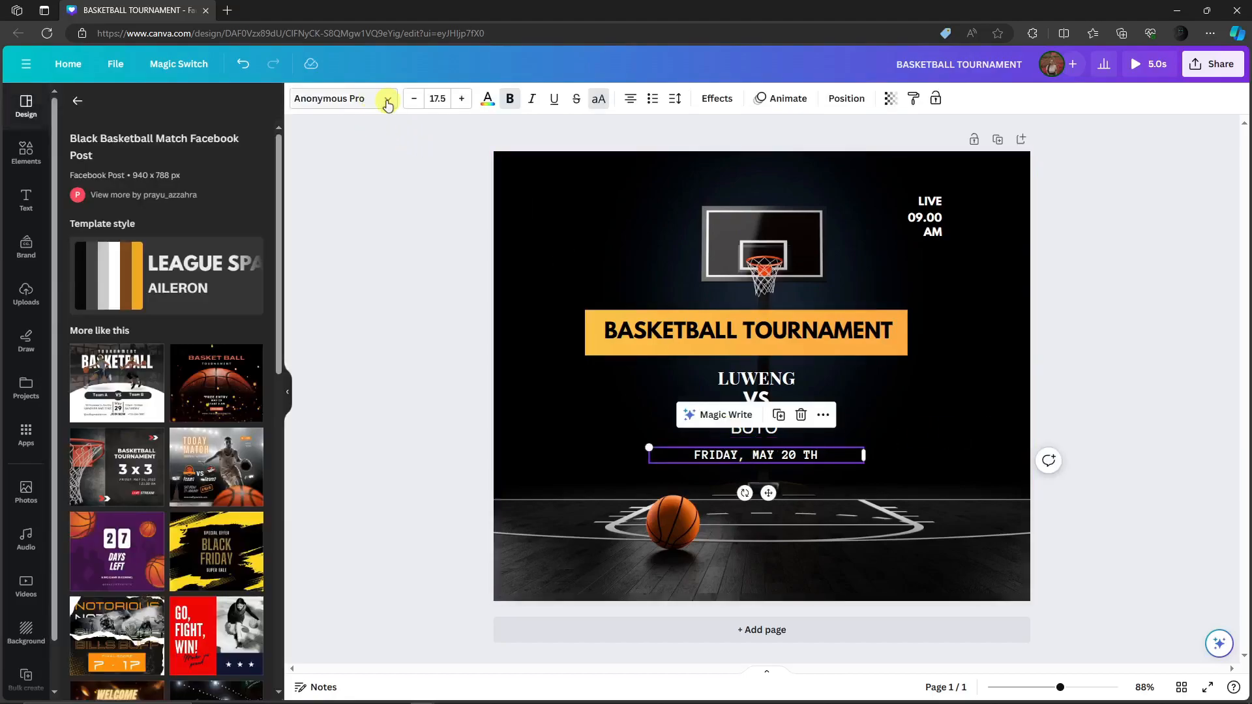
Set the font size of the "FRIDAY, MAY 20 TH" date line to 27.5.
left_click(463, 99)
left_click(463, 99)
left_click(463, 98)
left_click(462, 99)
left_click(462, 98)
left_click(462, 99)
left_click(462, 99)
left_click(414, 101)
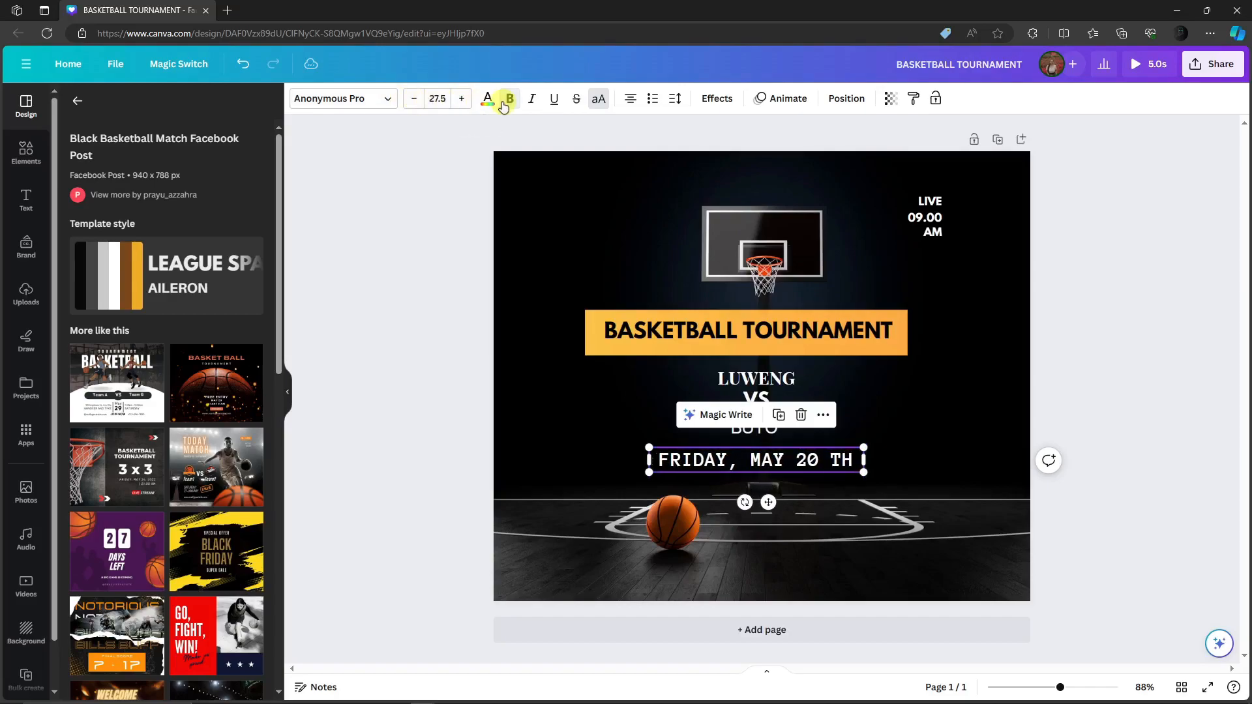
Change the text colour of the date line to pink from the default solid colours.
left_click(489, 100)
left_click(109, 508)
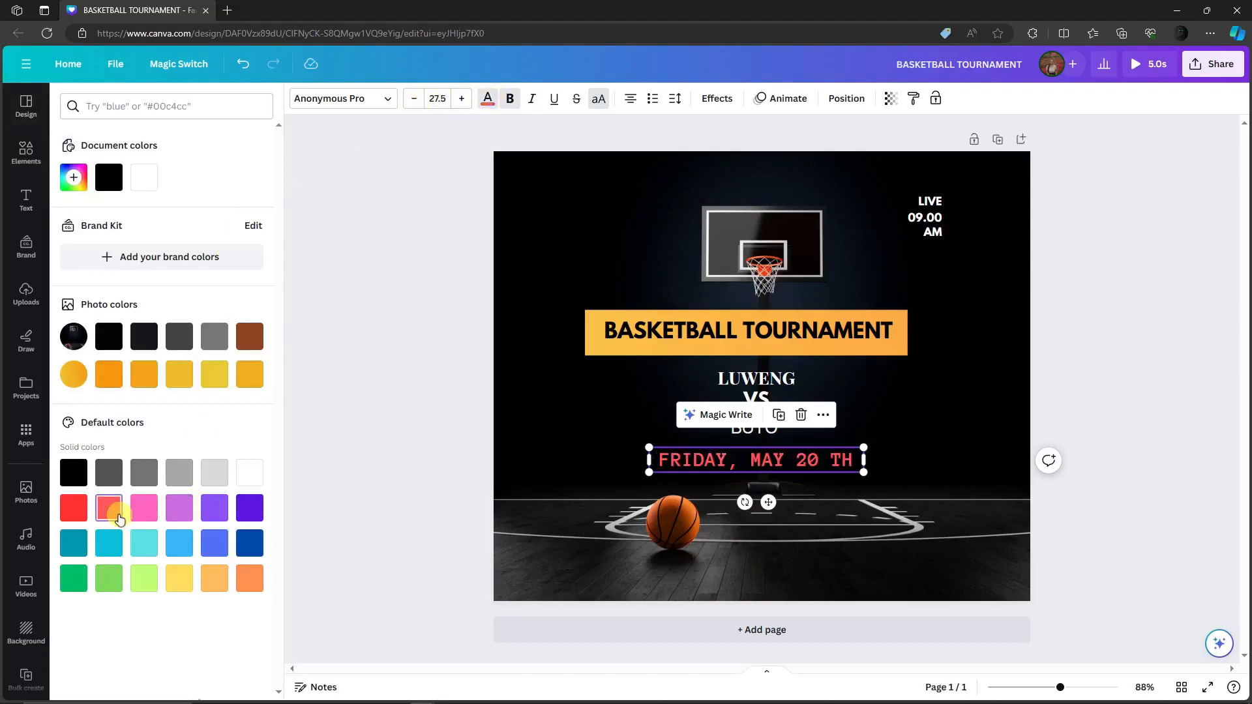
left_click(144, 508)
Remove bold from the date line and make it italic and underlined, keeping the letters uppercase.
left_click(510, 101)
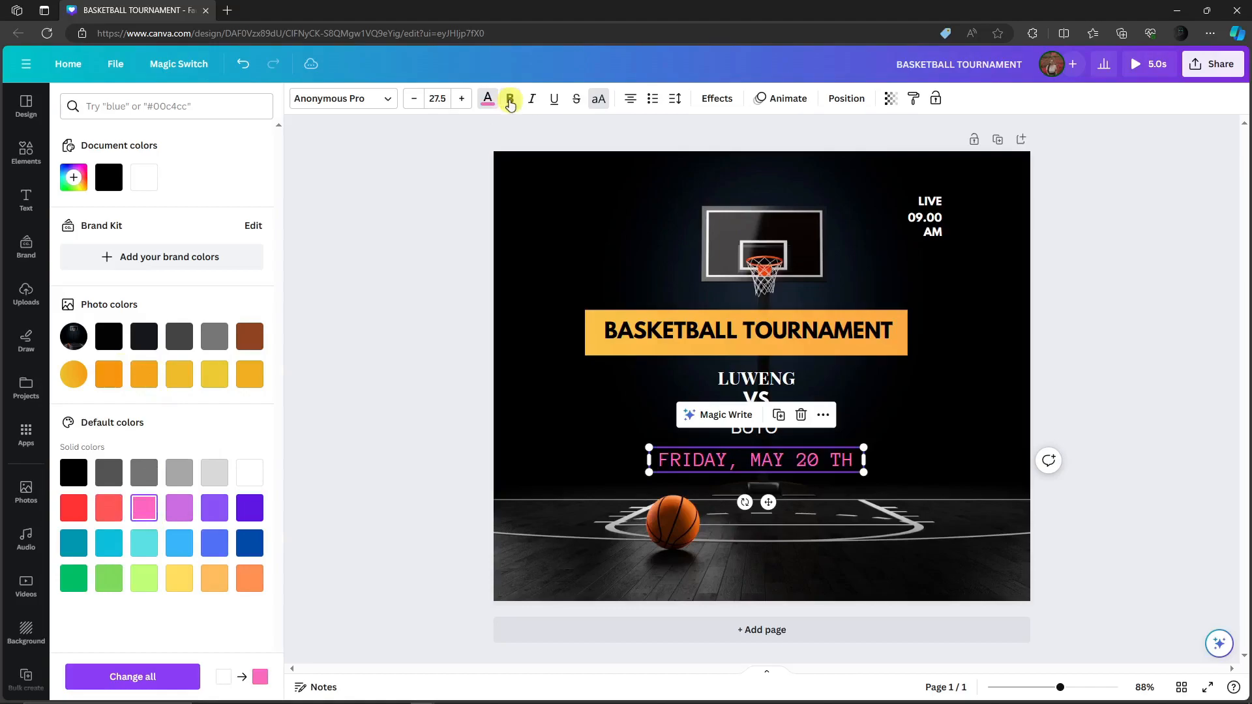
left_click(533, 98)
left_click(556, 100)
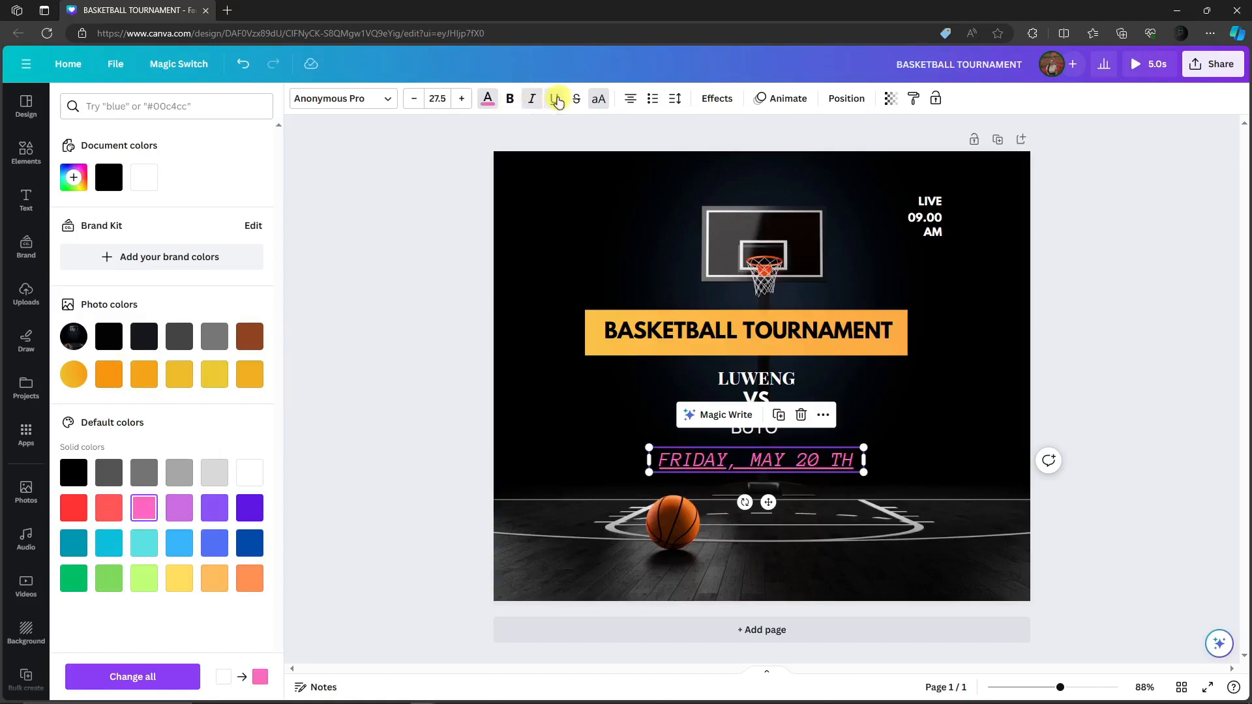
left_click(598, 102)
left_click(597, 102)
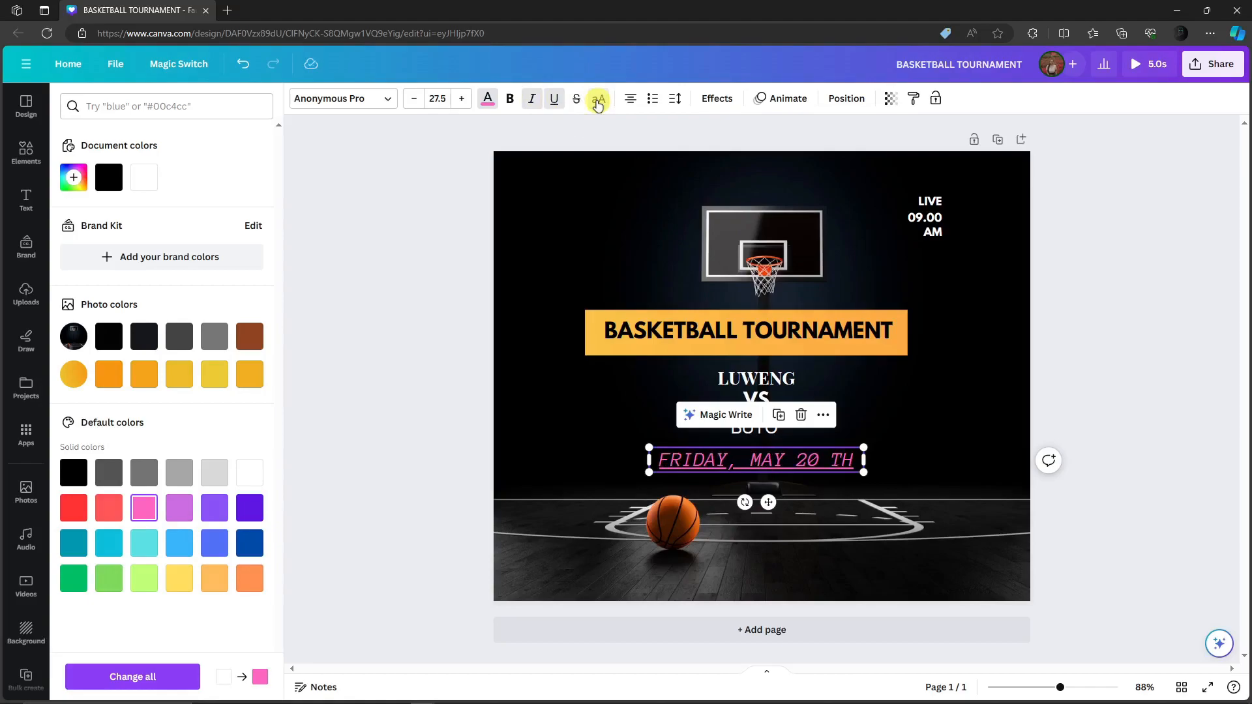
Try other alignments and list styles on the date line, then return it to centred text without a list.
left_click(631, 98)
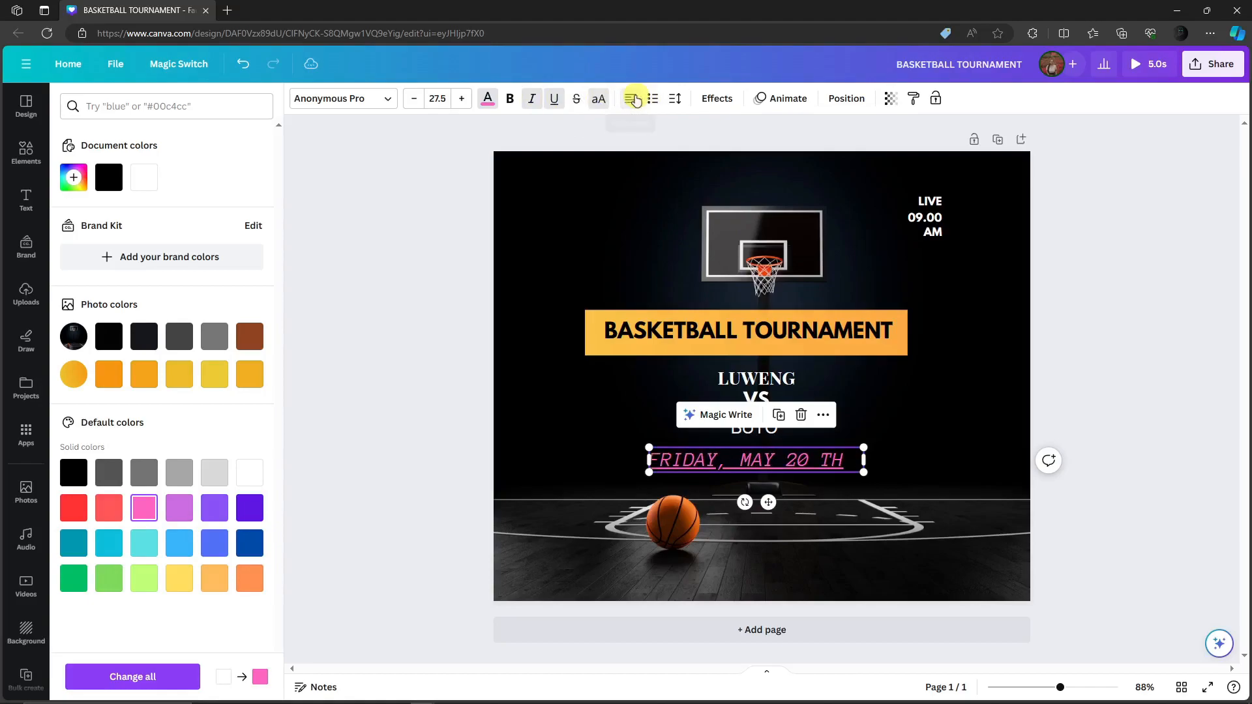
left_click(636, 100)
left_click(636, 101)
left_click(636, 100)
left_click(636, 100)
left_click(636, 100)
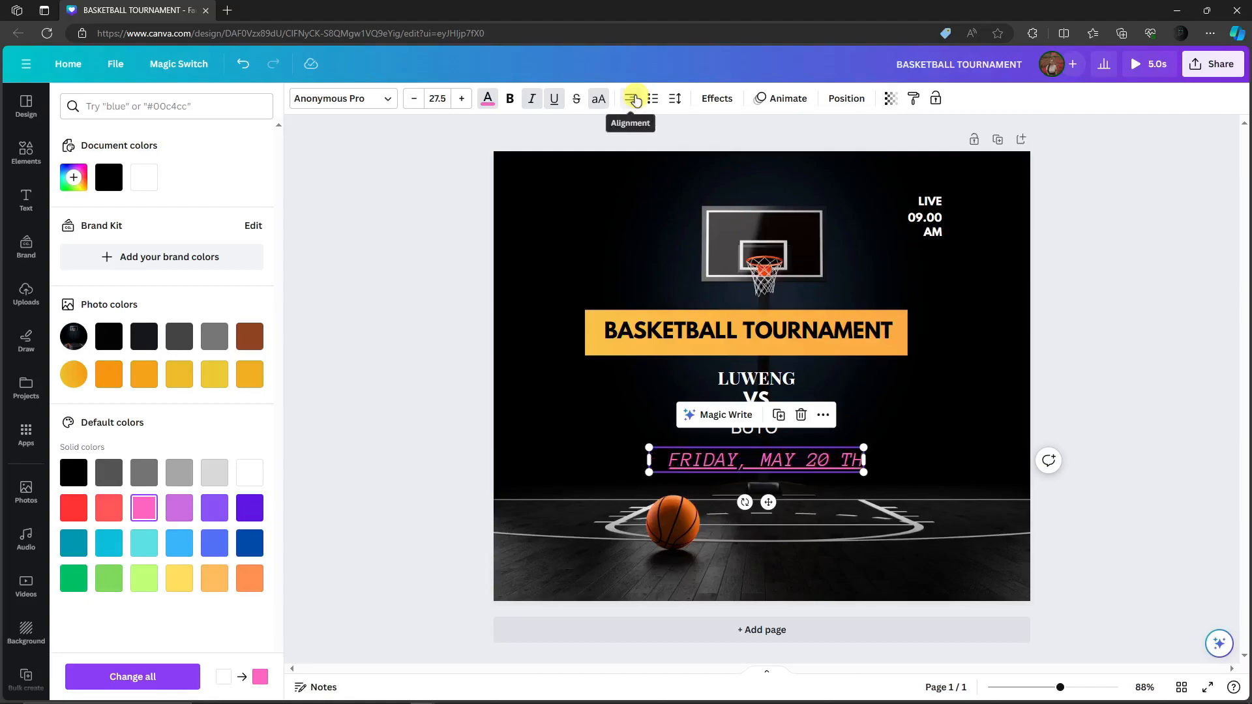
left_click(636, 100)
left_click(661, 102)
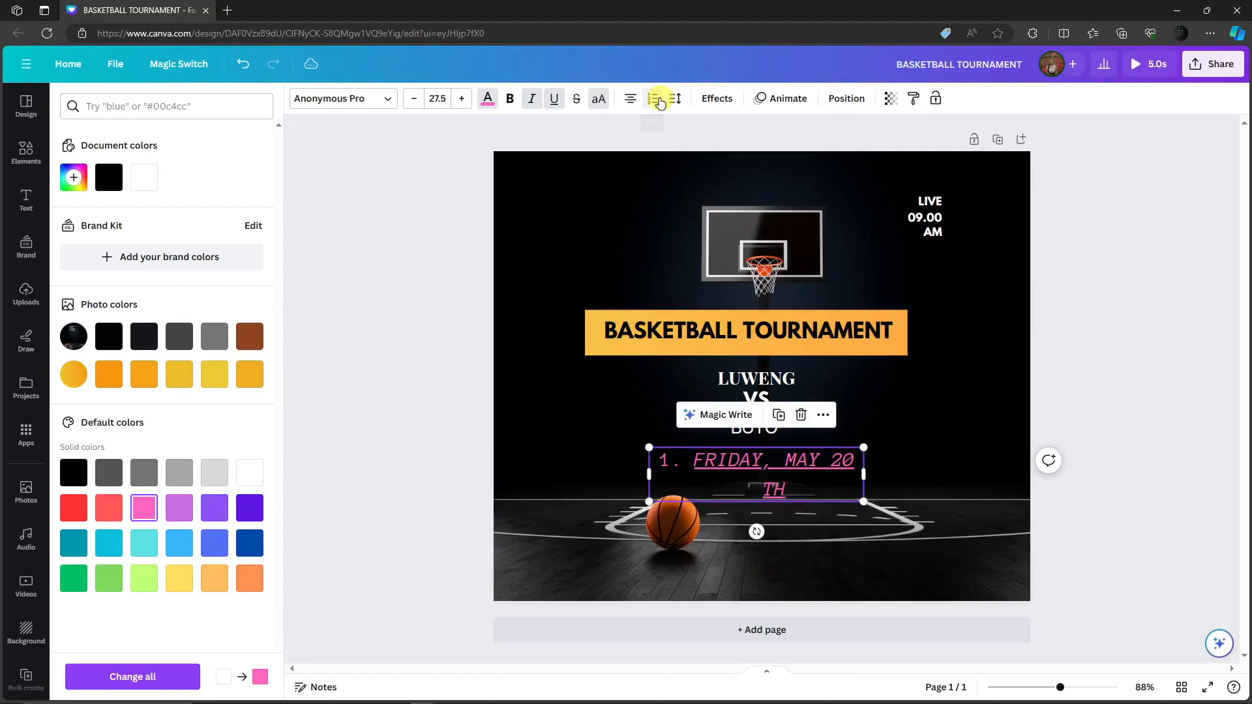
left_click(660, 103)
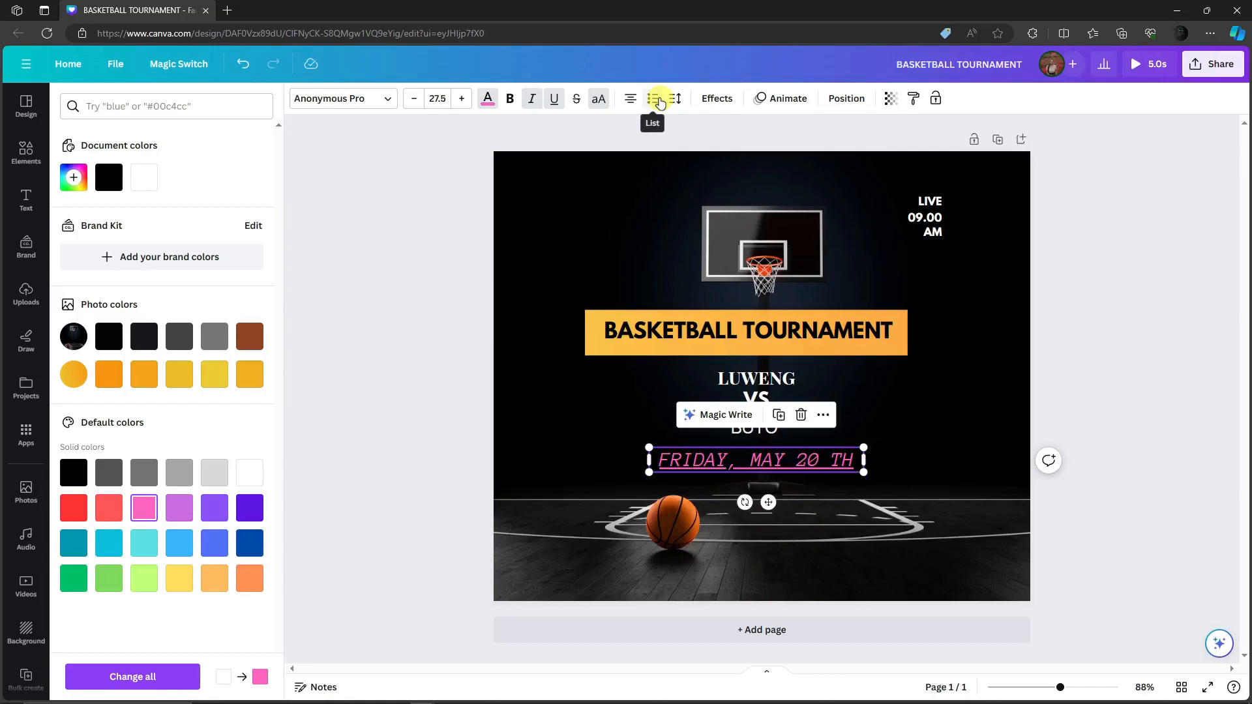
Set the date line's letter spacing to 213 and its line spacing to 1.79.
left_click(679, 103)
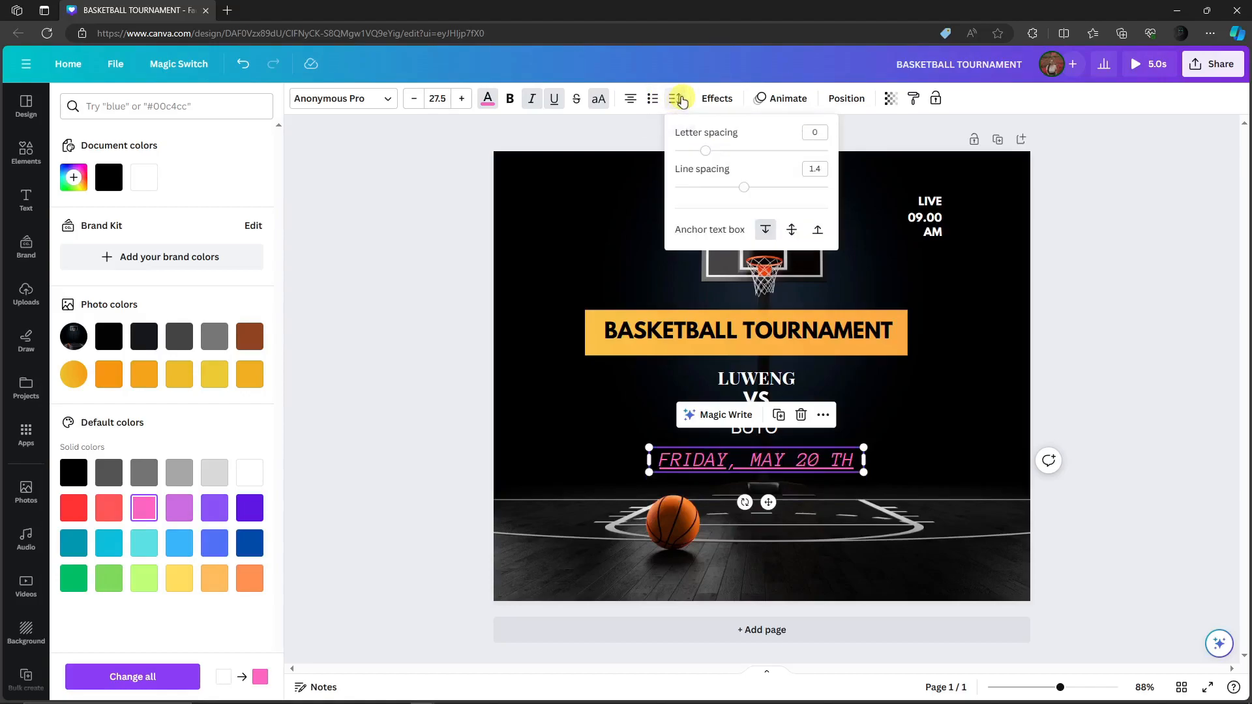
left_click_drag(709, 150, 738, 151)
left_click_drag(744, 193, 774, 188)
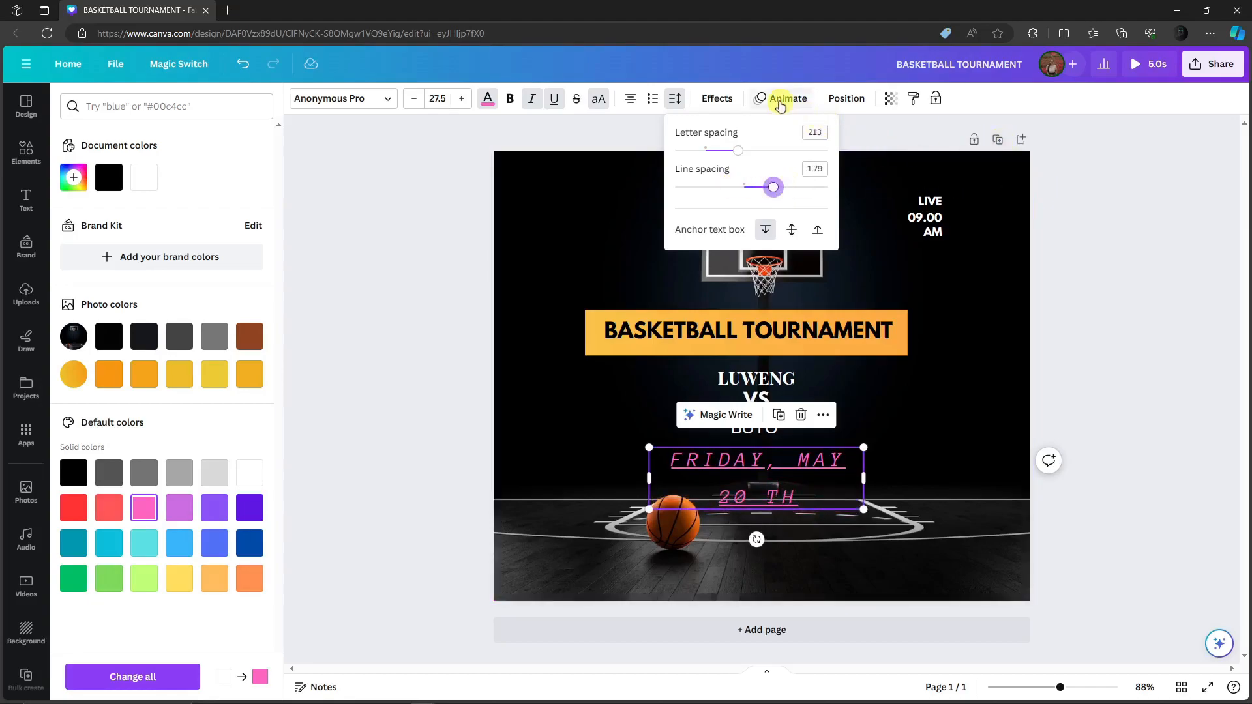
Try the Fade animation on the date line, then create a custom animation along a freehand zigzag path running rightward from the text.
left_click(781, 104)
left_click(230, 251)
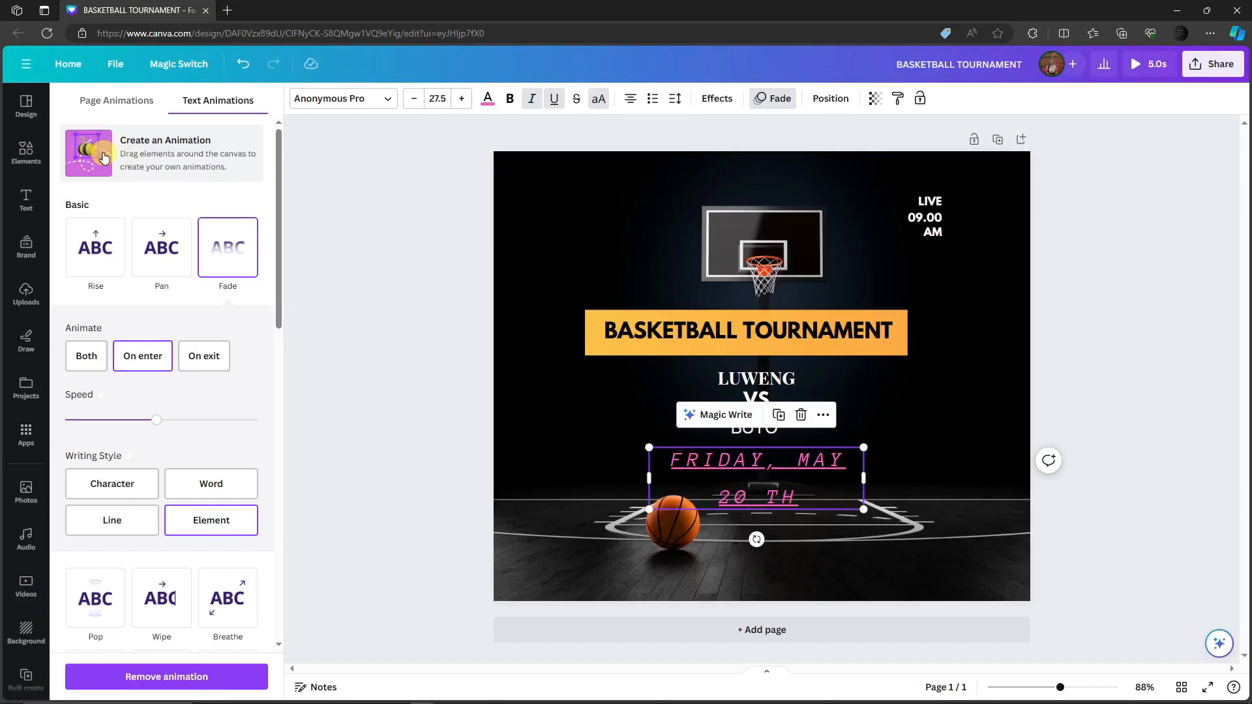
left_click(104, 157)
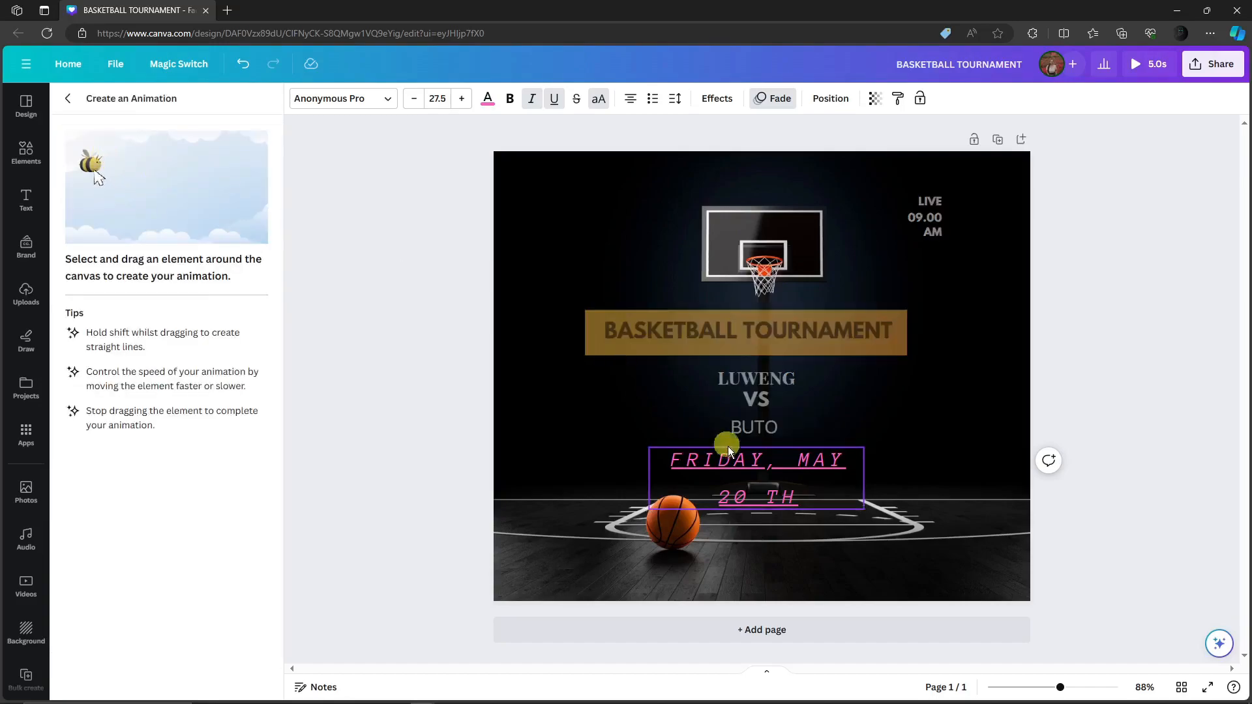
mouse_move(679, 476)
left_mouse_down()
mouse_move(707, 444)
mouse_move(719, 495)
mouse_move(804, 448)
mouse_move(841, 456)
mouse_move(850, 478)
mouse_move(900, 461)
left_mouse_up()
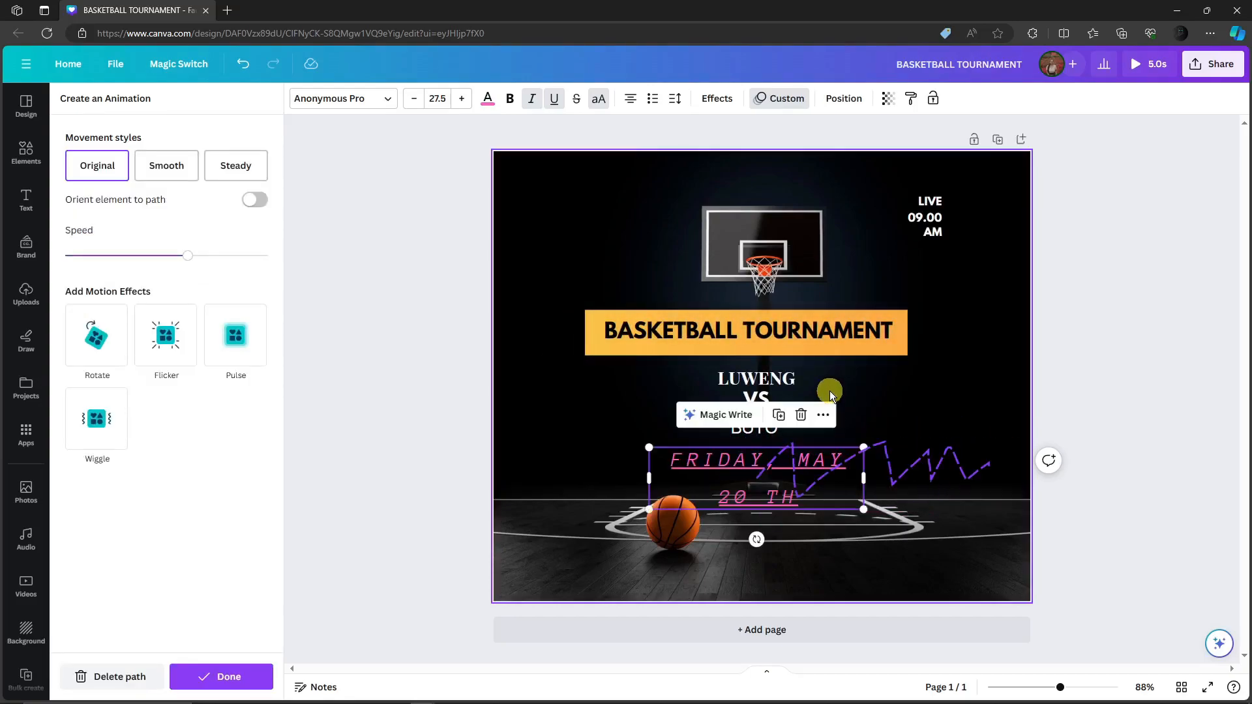
left_click(1134, 389)
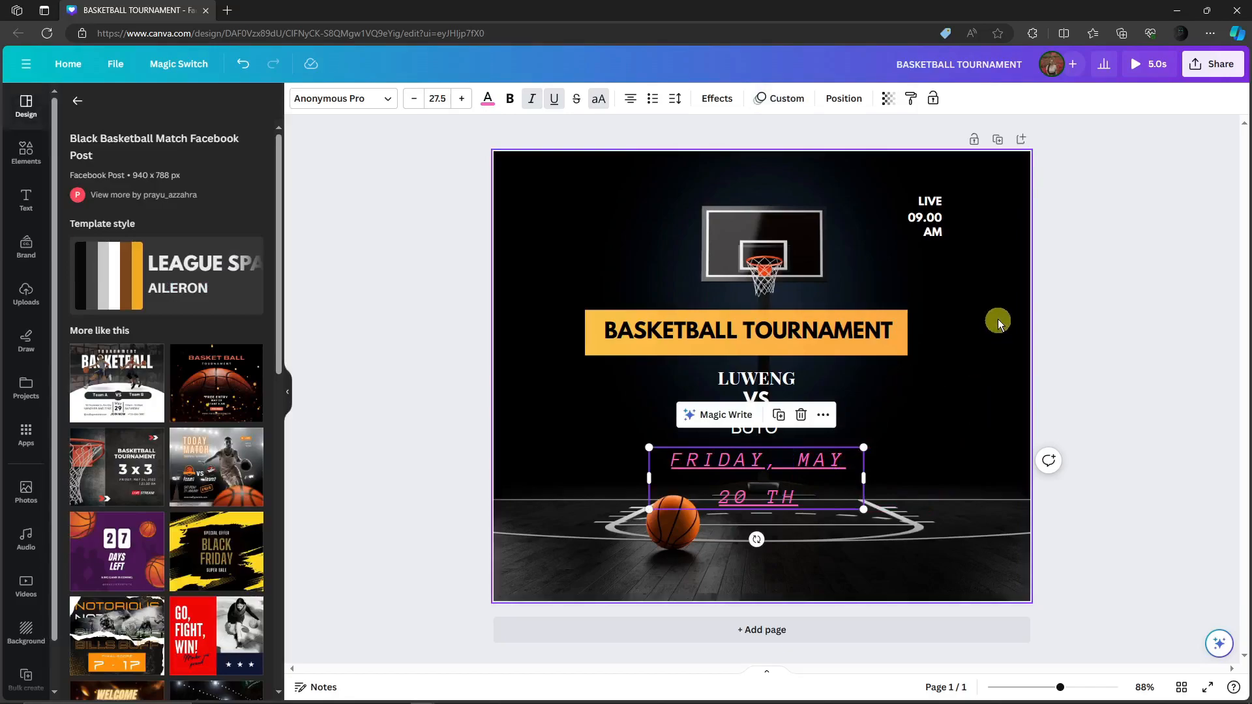
Delete the basketball court background photo from the page.
left_click(606, 182)
left_click(381, 194)
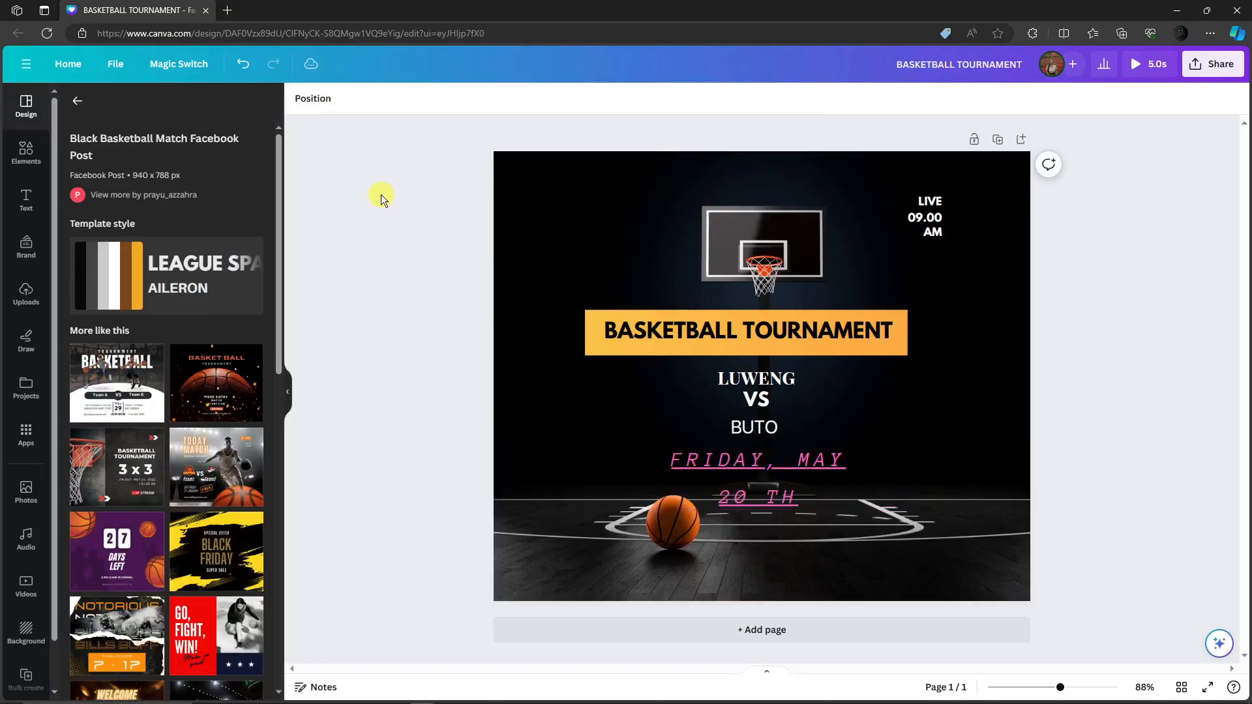
left_click(589, 199)
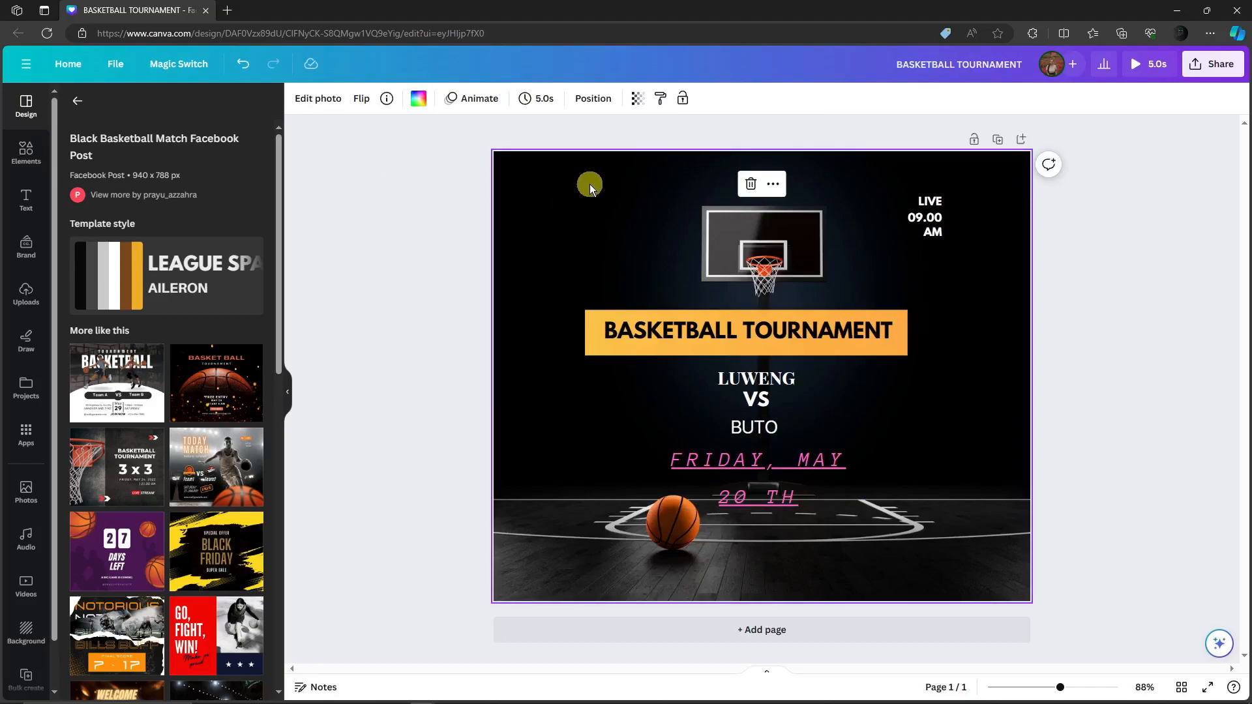
left_click(428, 213)
left_click(540, 197)
key("Delete")
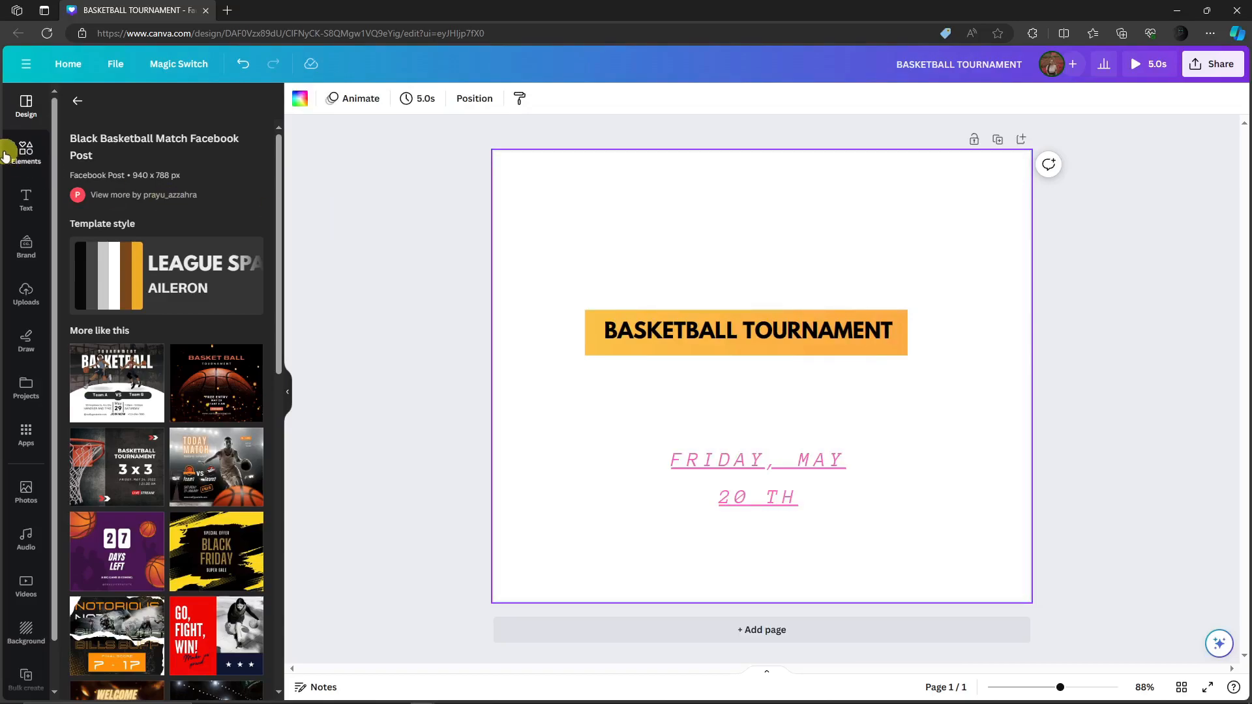
Return to the "basketball tournament" template results and browse them for a design with another background.
left_click(25, 147)
left_click(31, 111)
scroll(167, 313, "down", 2)
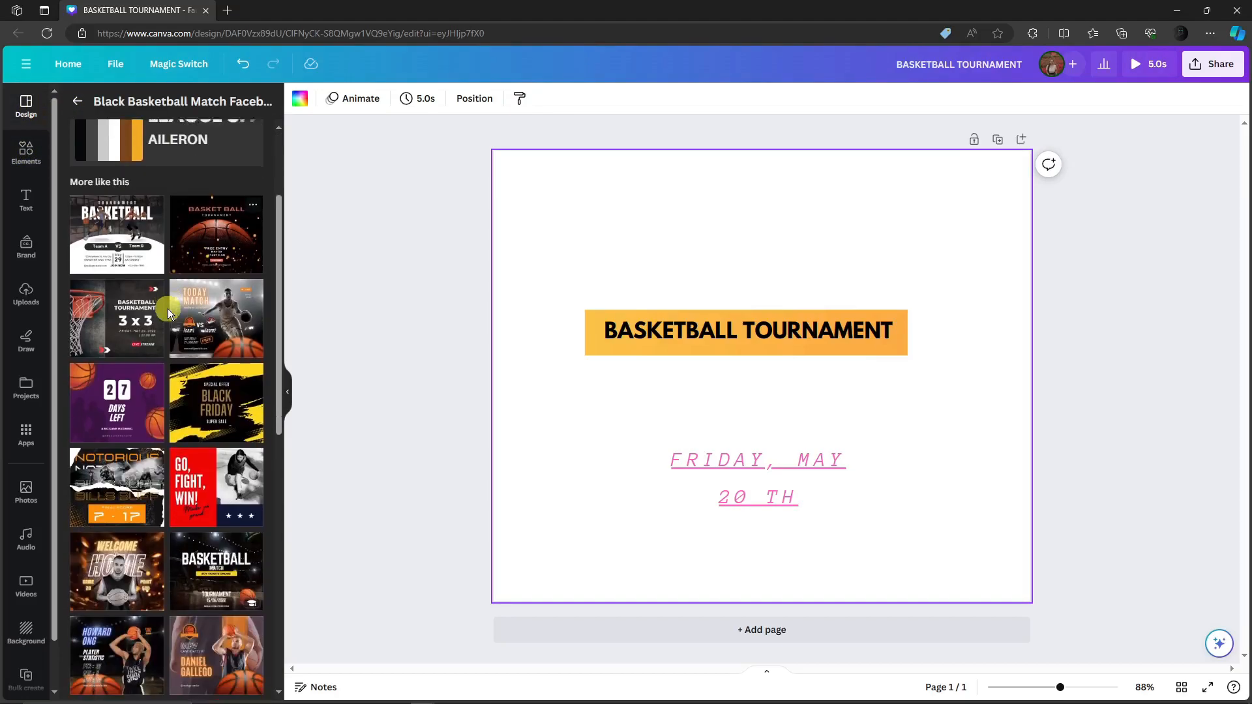
left_click(76, 100)
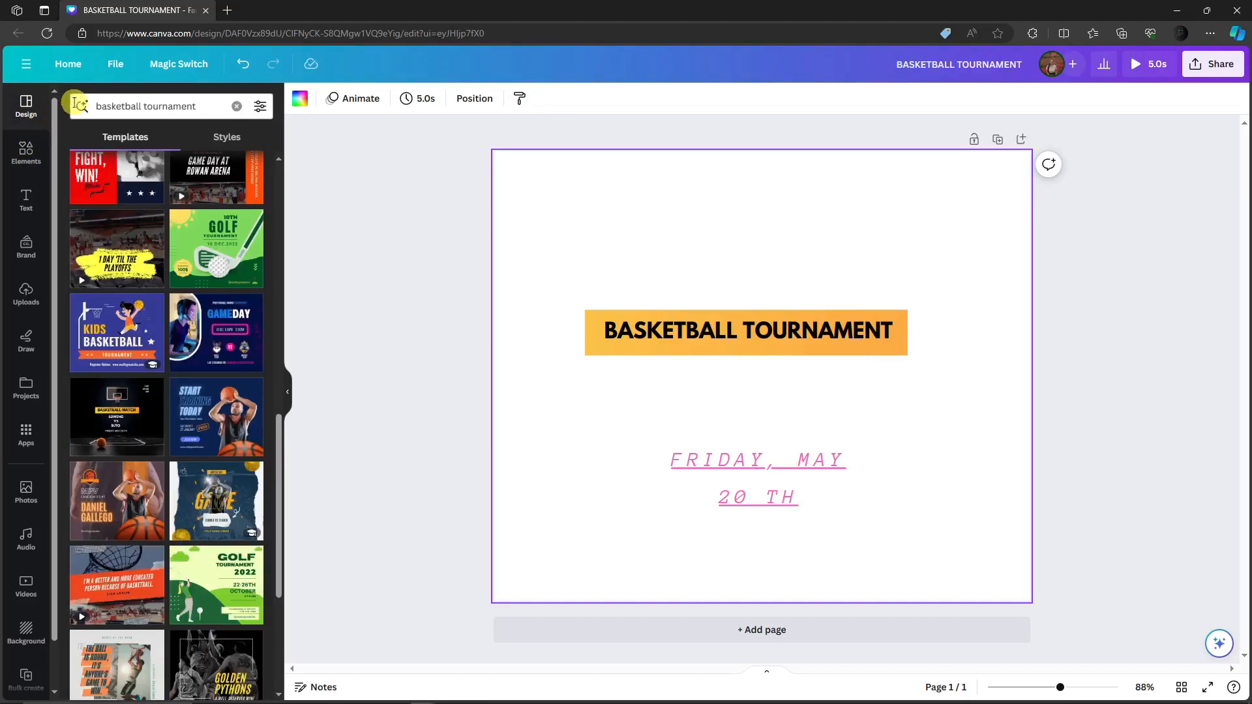
left_click(231, 145)
left_click(125, 136)
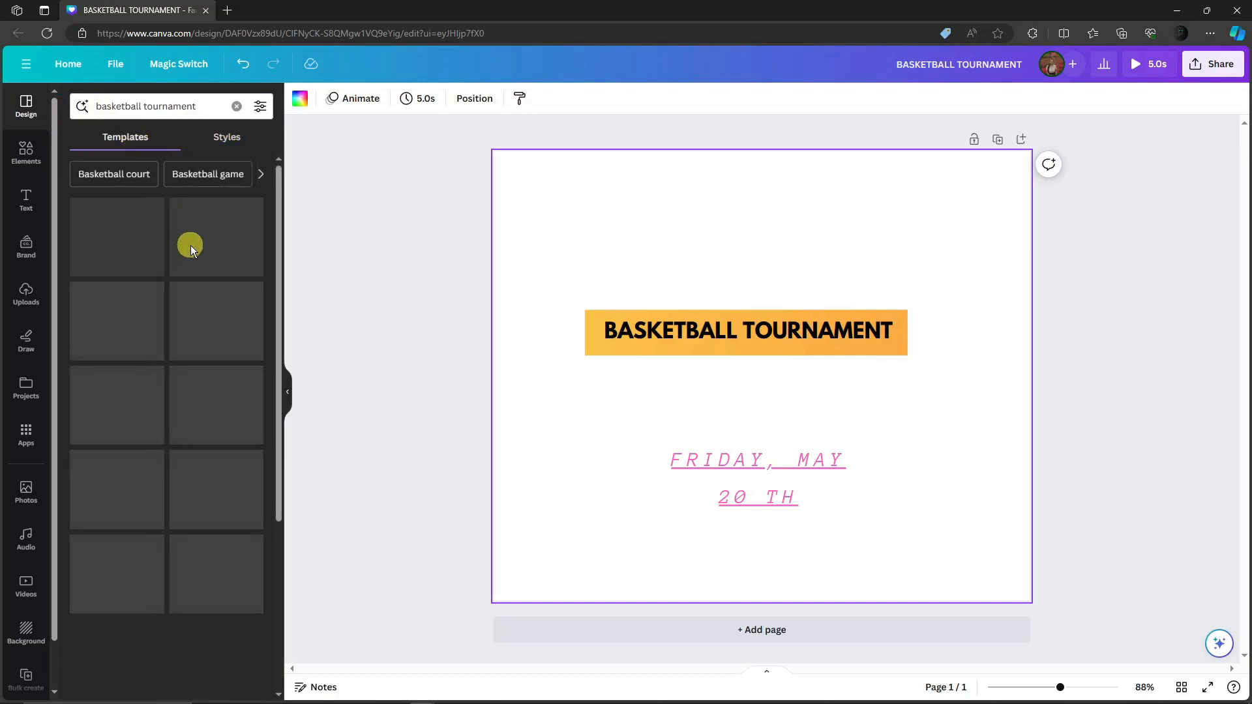
scroll(159, 326, "down", 2)
scroll(159, 348, "up", 2)
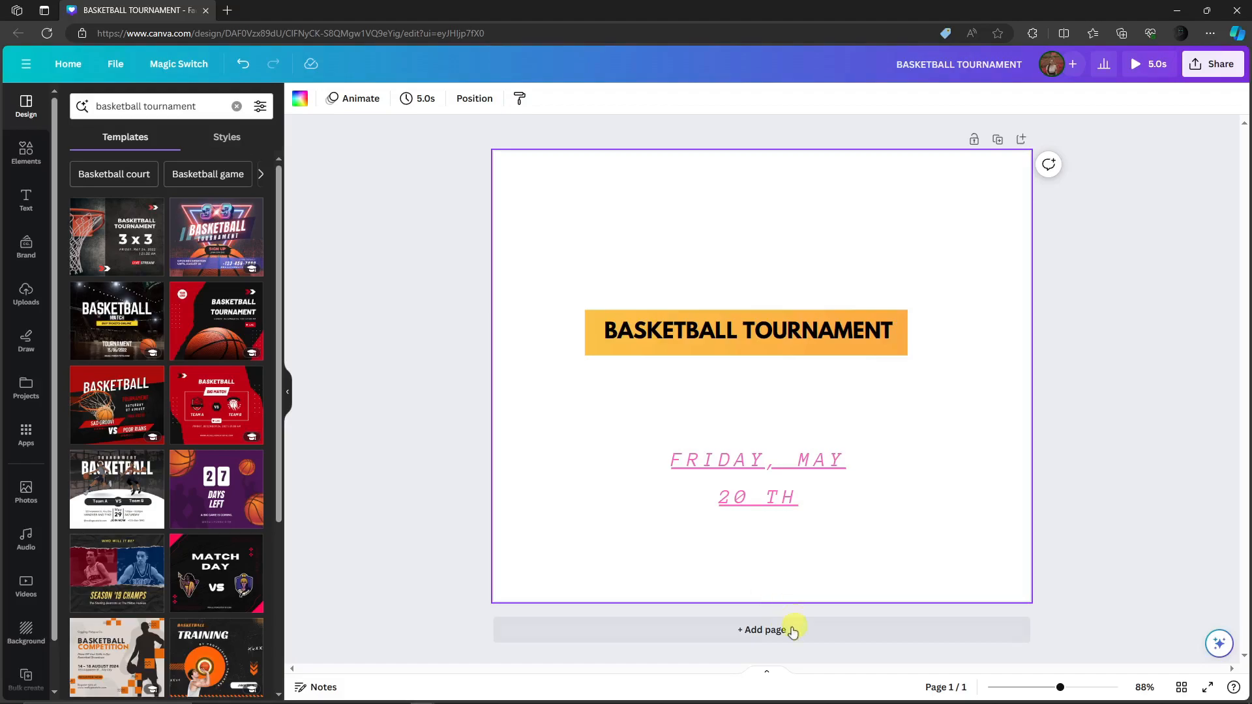
Add a second page and apply the Purple and Orange Modern Countdown Basketball template to it.
left_click(750, 632)
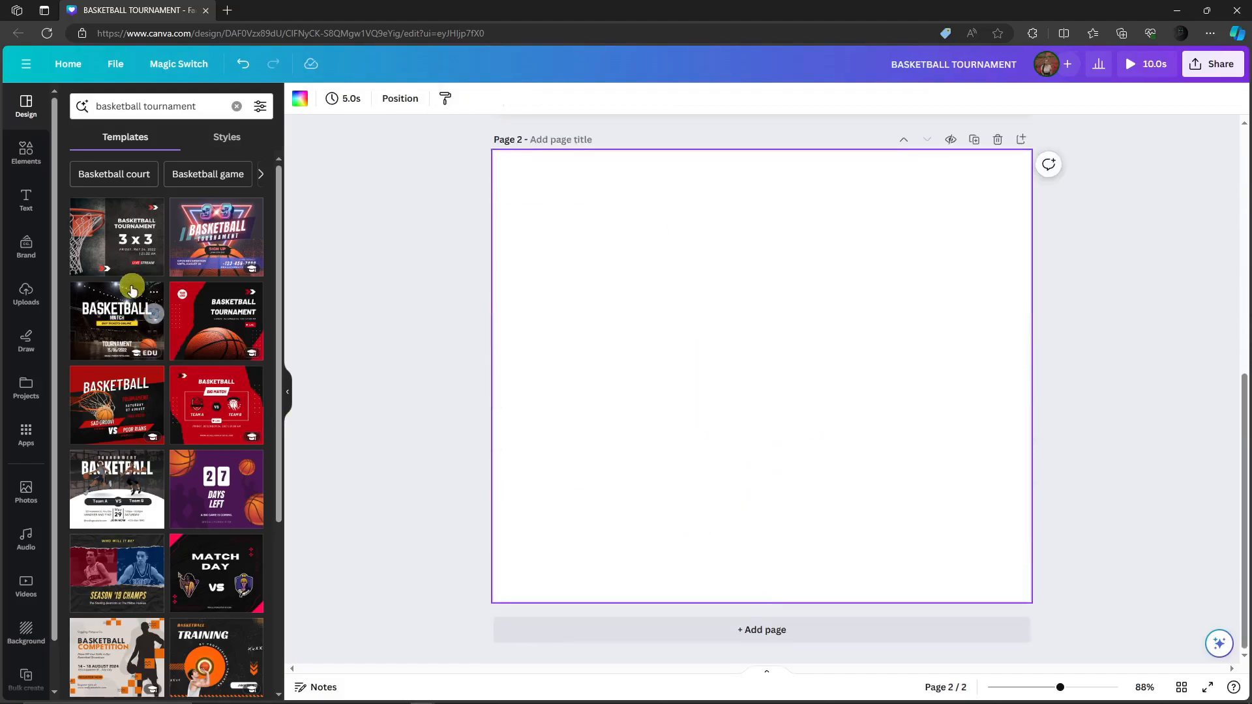
scroll(156, 470, "down", 2)
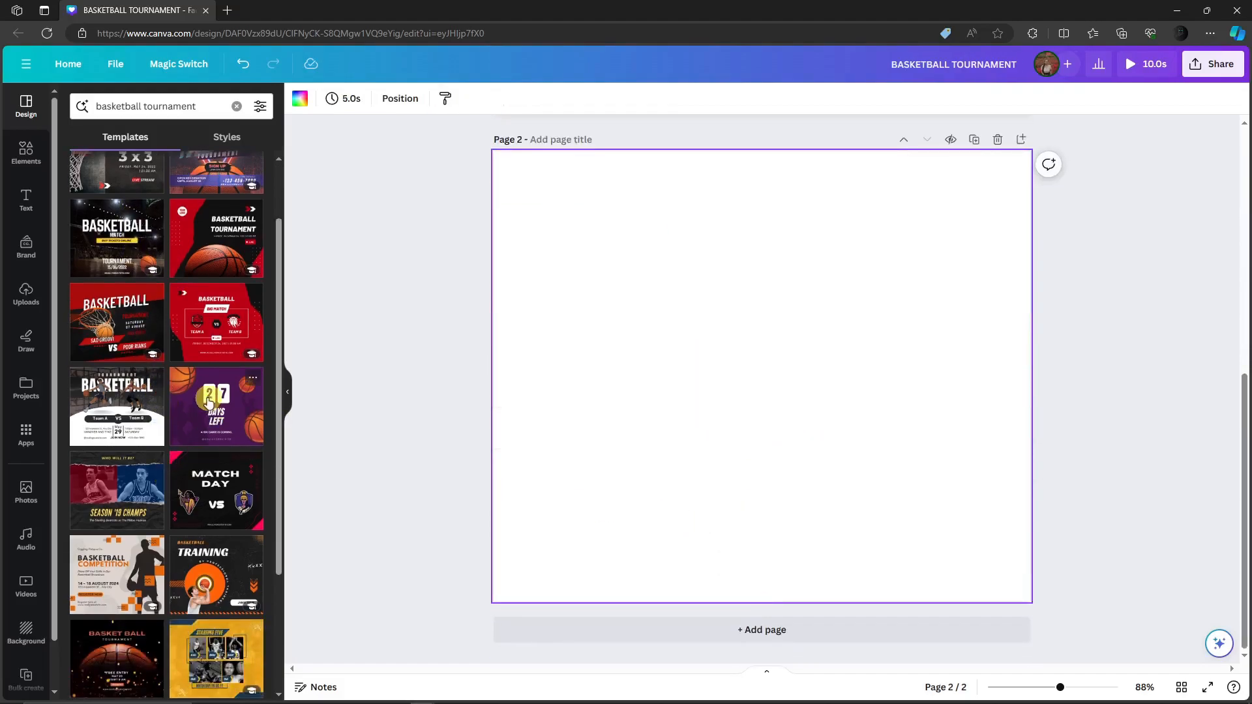
left_click(239, 393)
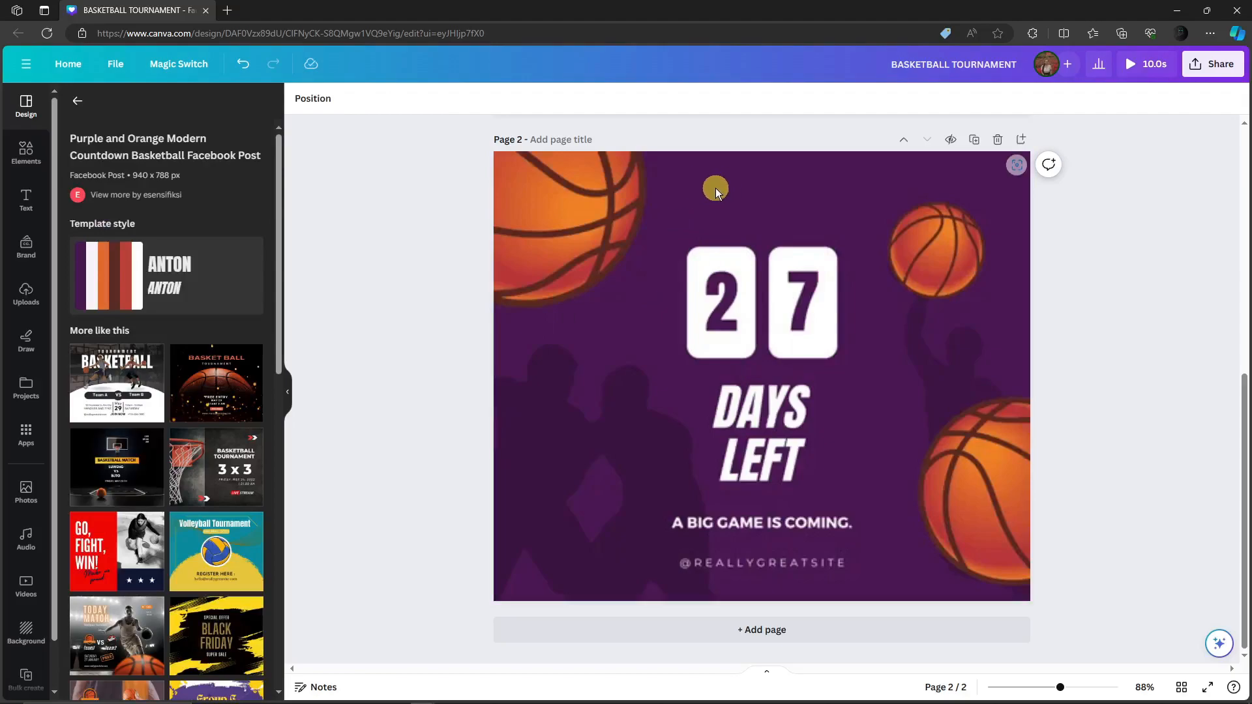
Copy the purple background of page 2 and paste it onto page 1.
left_click(715, 188)
right_click(707, 181)
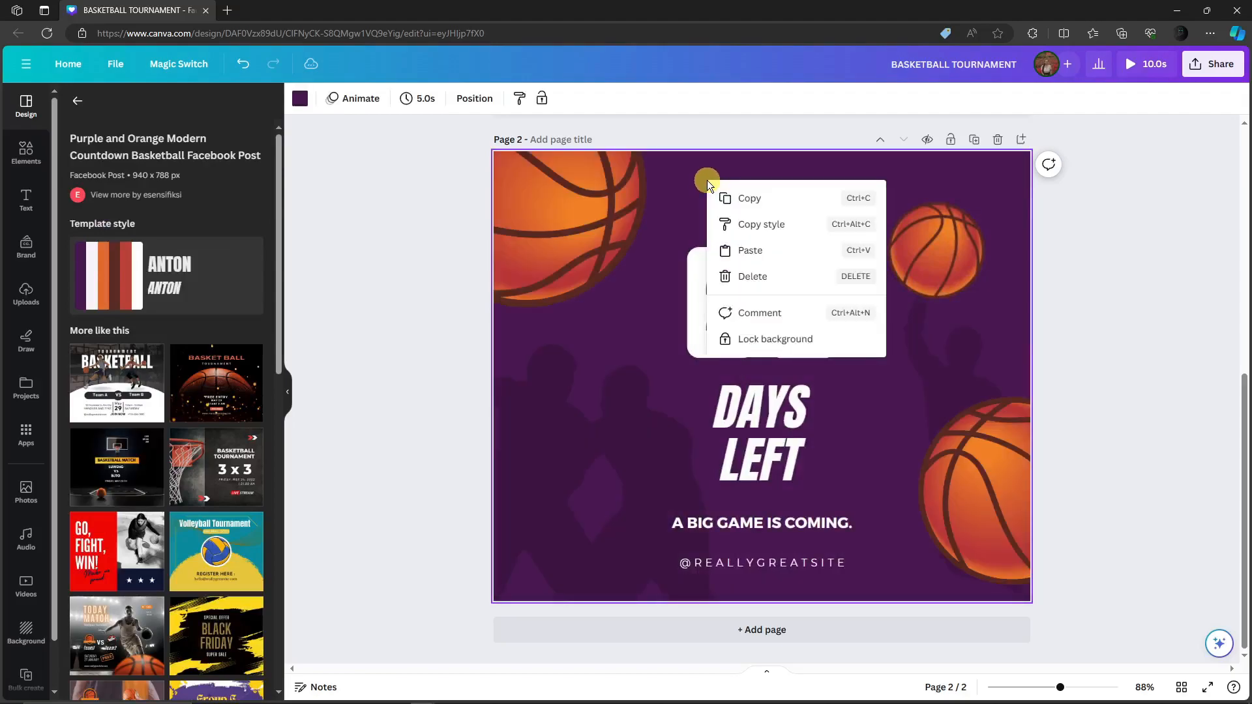
left_click(751, 198)
scroll(655, 299, "up", 7)
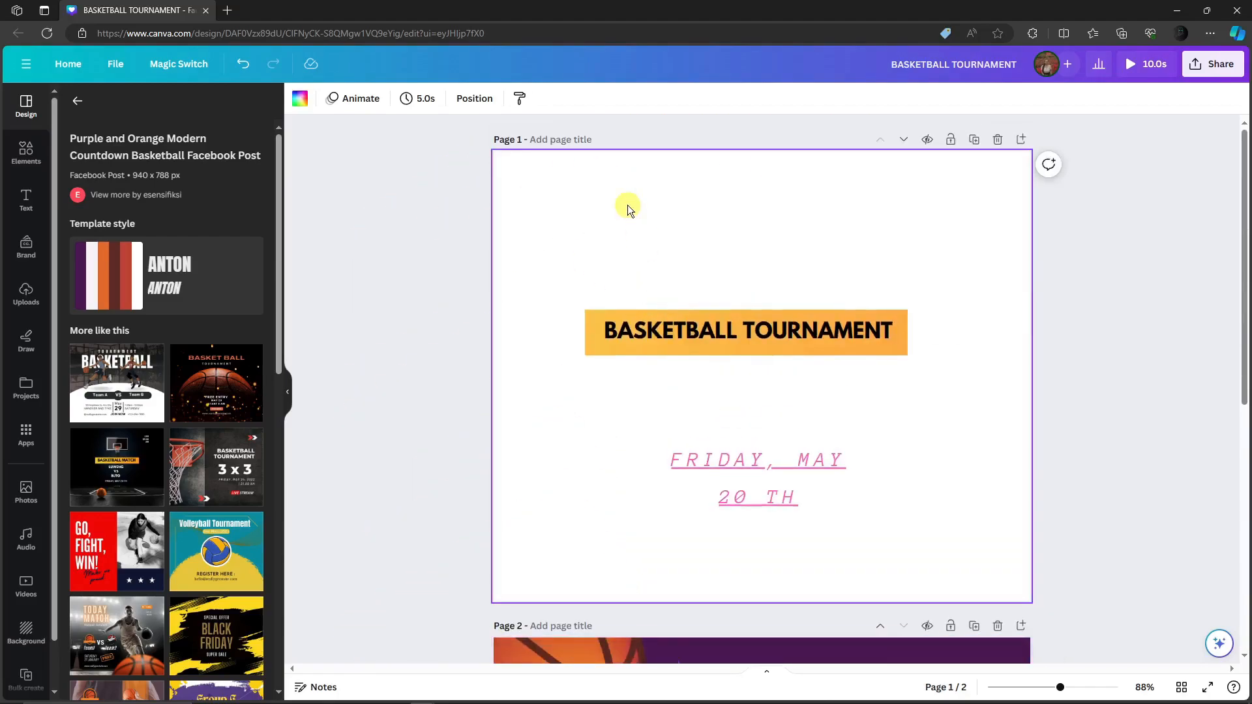
right_click(627, 205)
left_click(659, 261)
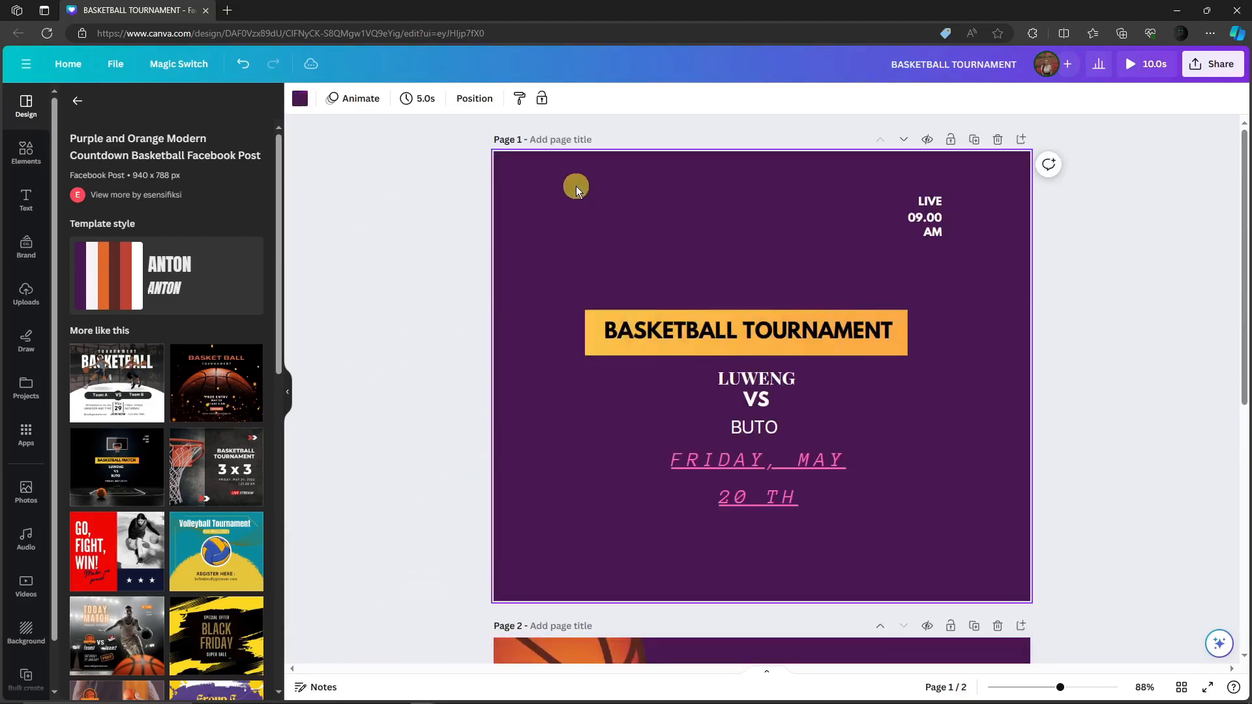
Copy the large basketball in the upper-left corner of page 2 onto page 1.
scroll(730, 251, "down", 6)
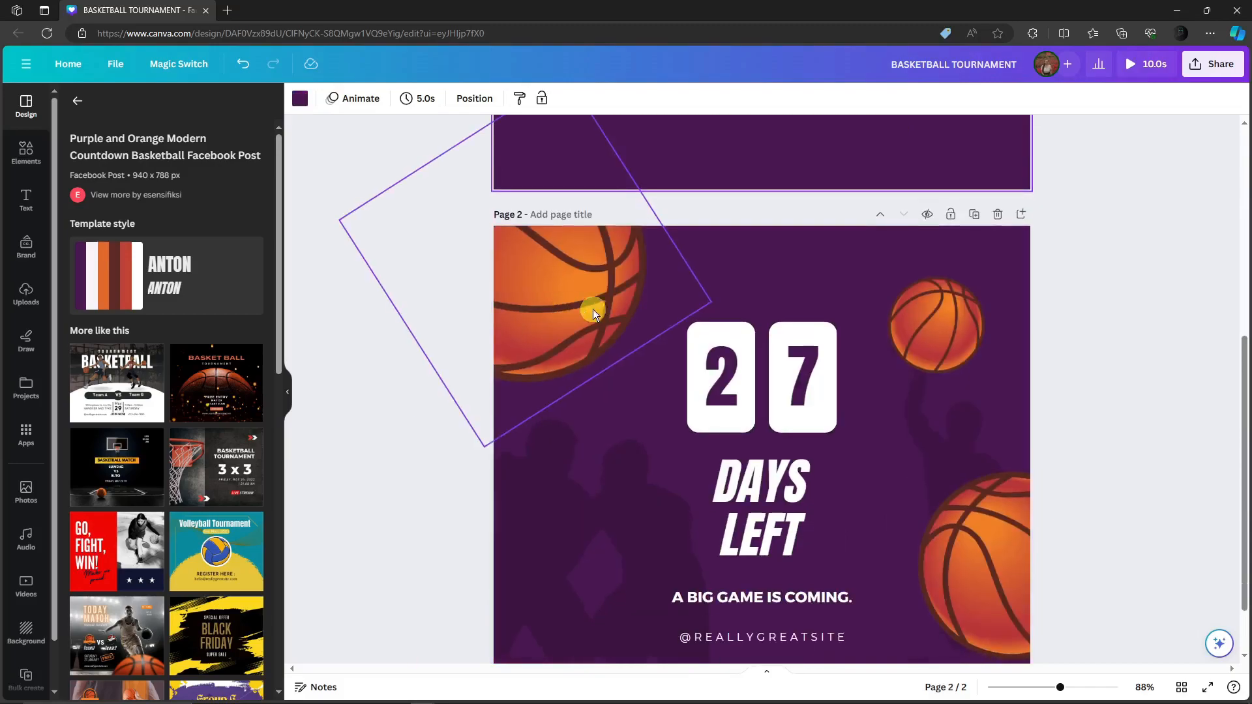
left_click(582, 307)
key("ctrl+c")
scroll(657, 346, "up", 6)
left_click(573, 229)
key("ctrl+v")
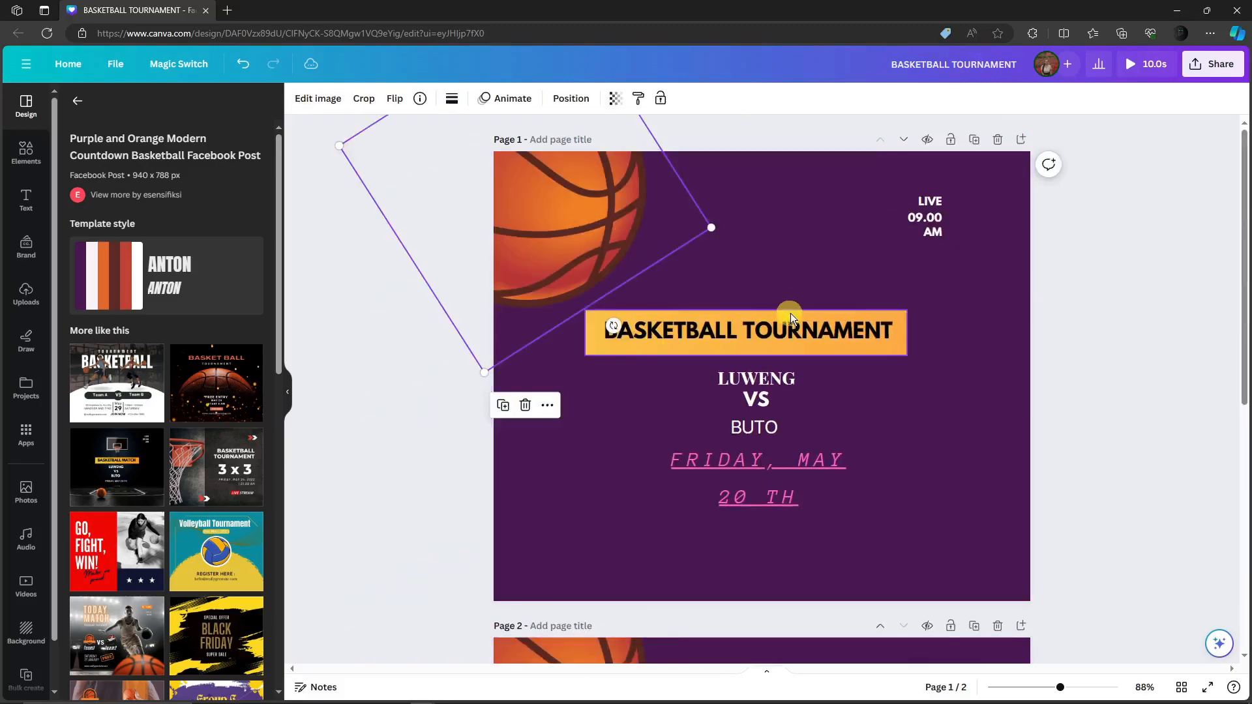
Copy the small basketball from page 2 onto page 1 and place it in the page's lower-left corner.
scroll(785, 312, "down", 5)
left_click(907, 392)
key("ctrl+c")
scroll(902, 385, "up", 5)
key("ctrl+v")
left_click_drag(926, 261, 573, 550)
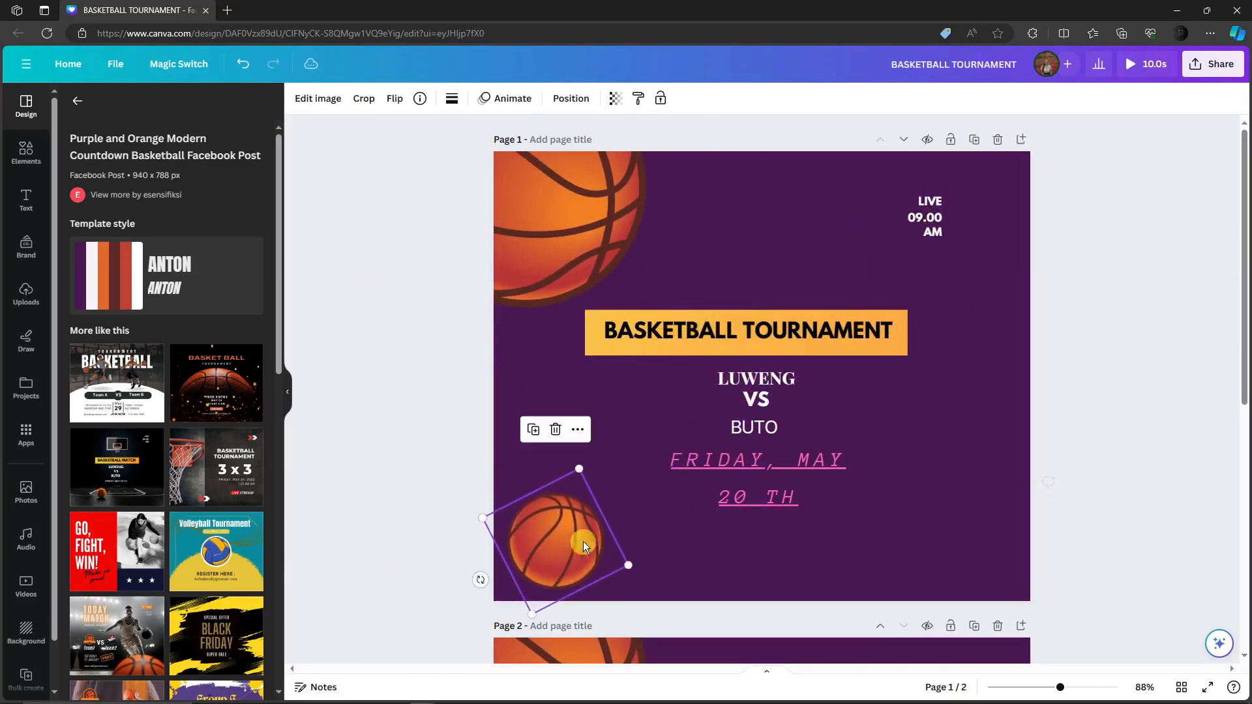
Copy the silhouette of the players from page 2 onto page 1 and centre it over the tournament text.
scroll(750, 503, "down", 5)
scroll(573, 437, "down", 2)
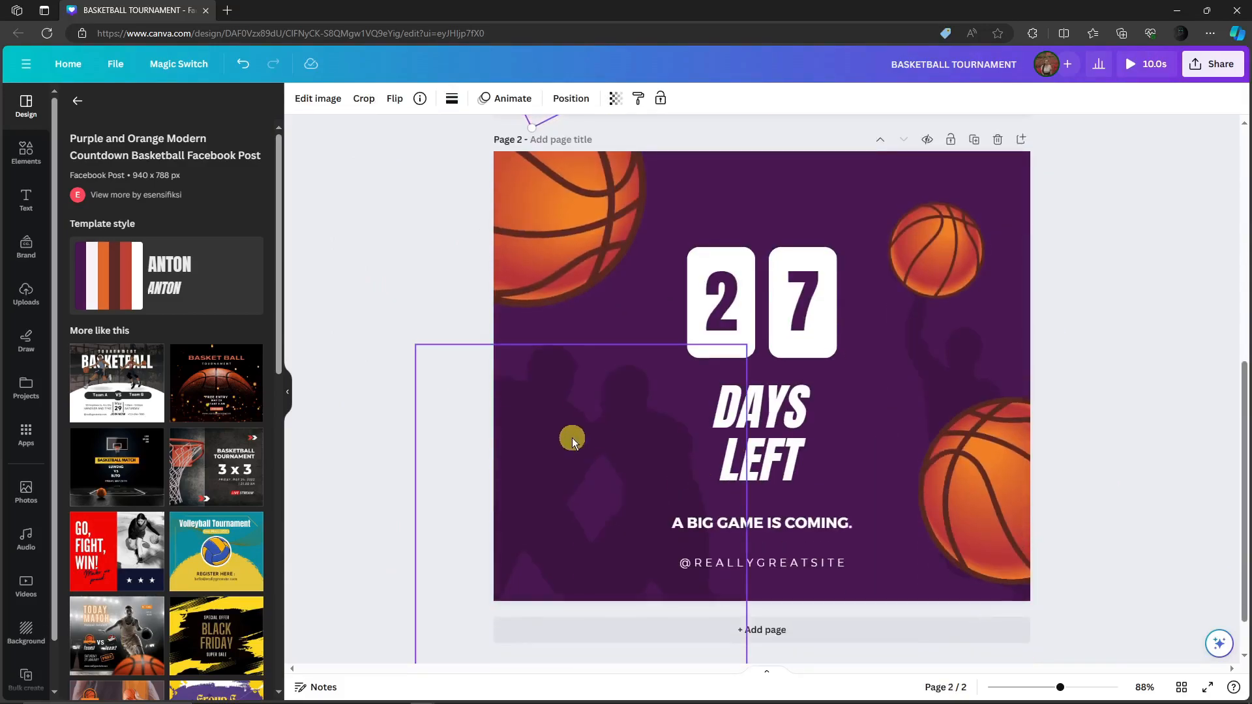
scroll(632, 417, "up", 7)
left_click_drag(518, 397, 734, 297)
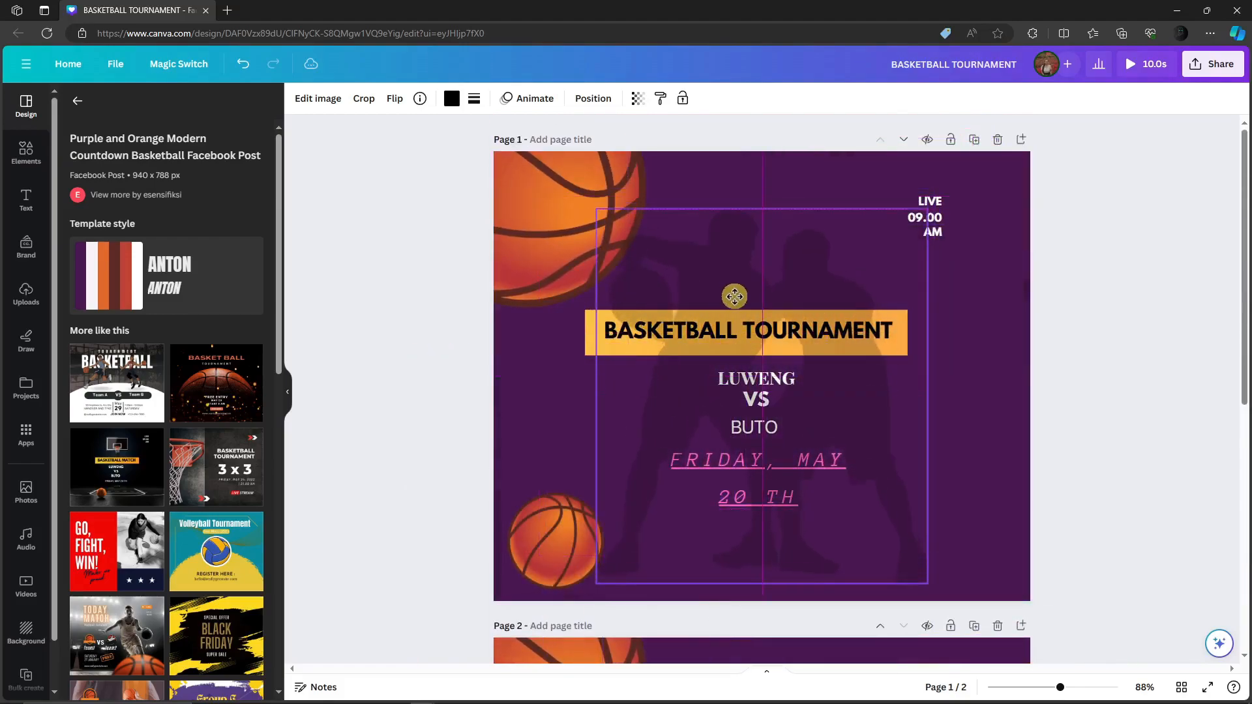
left_click(1145, 296)
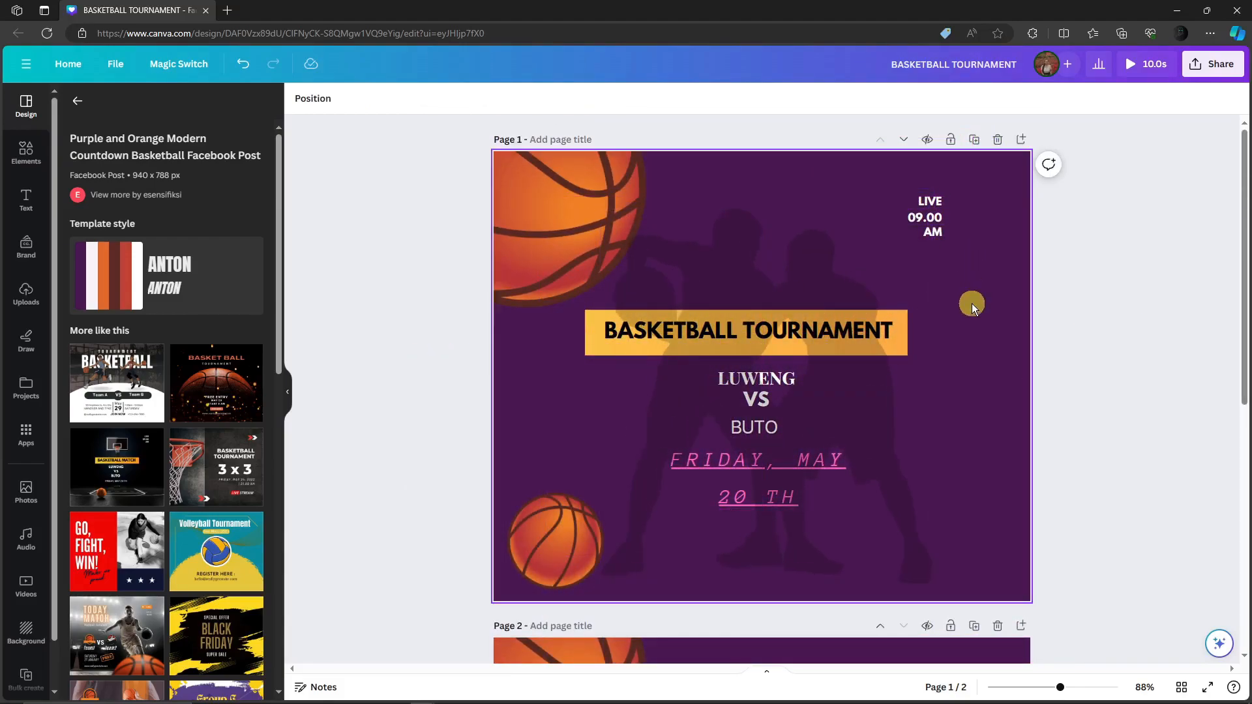
scroll(1070, 385, "down", 4)
scroll(1079, 385, "up", 4)
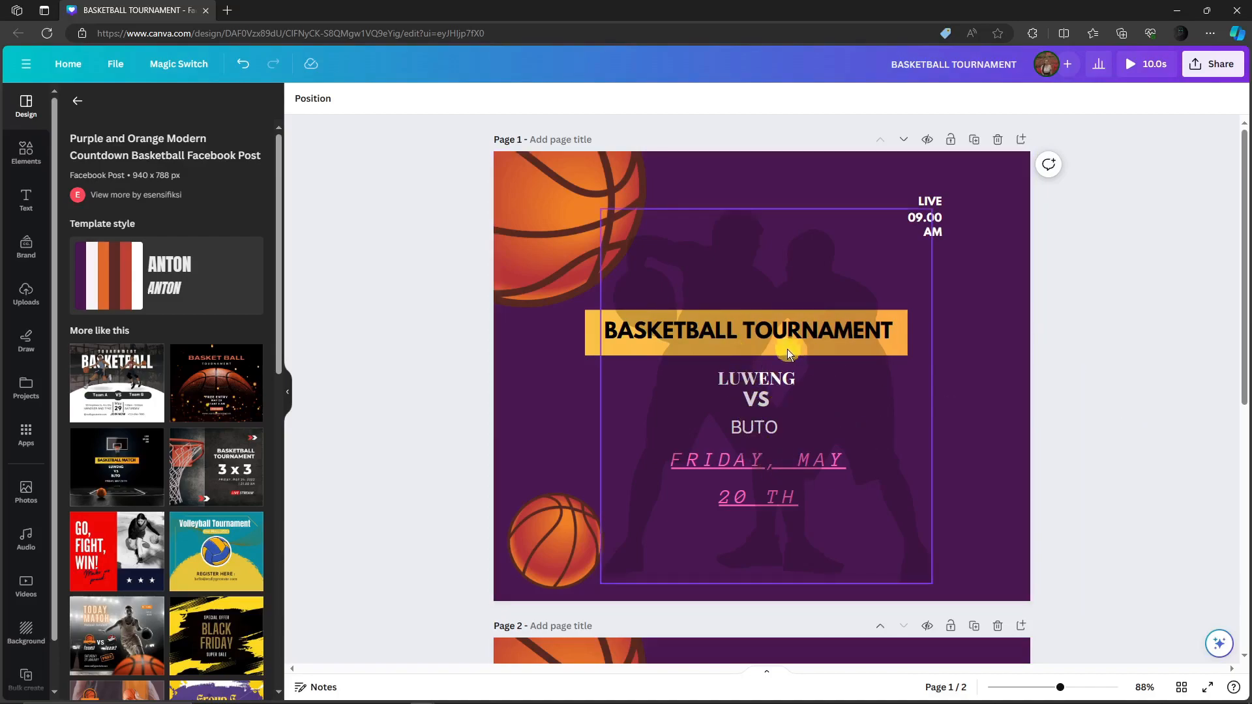
Reposition the player silhouette on page 1 so it is centred horizontally behind the tournament text area.
left_click(528, 332)
left_click_drag(636, 393, 640, 391)
left_click_drag(711, 363, 697, 363)
left_click(583, 335)
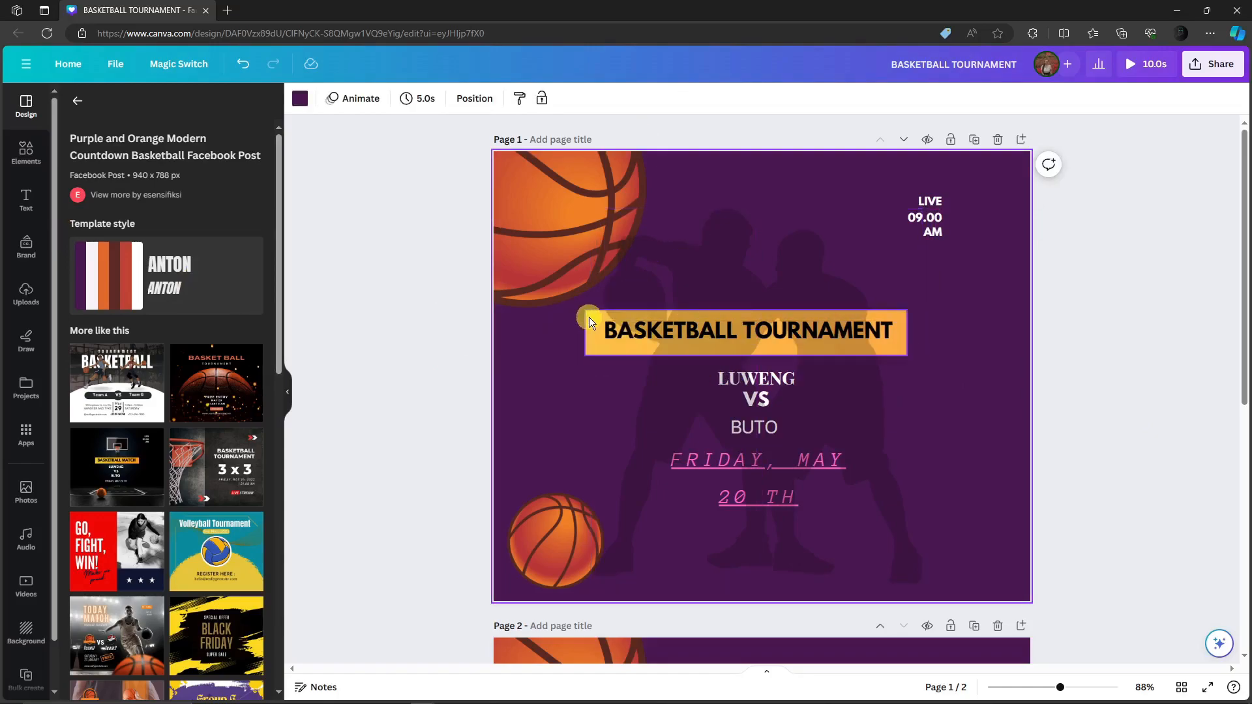
left_click(755, 464)
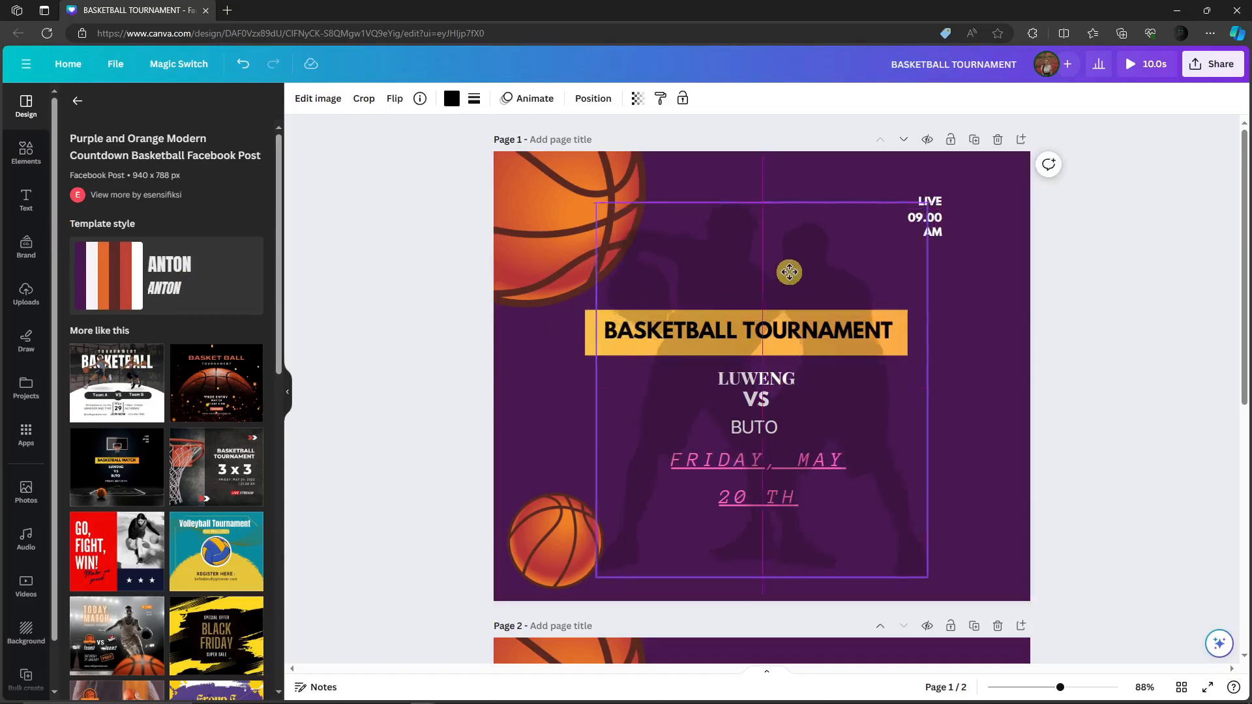
mouse_move(782, 285)
left_mouse_down()
mouse_move(800, 246)
mouse_move(785, 291)
left_mouse_up()
left_click(544, 338)
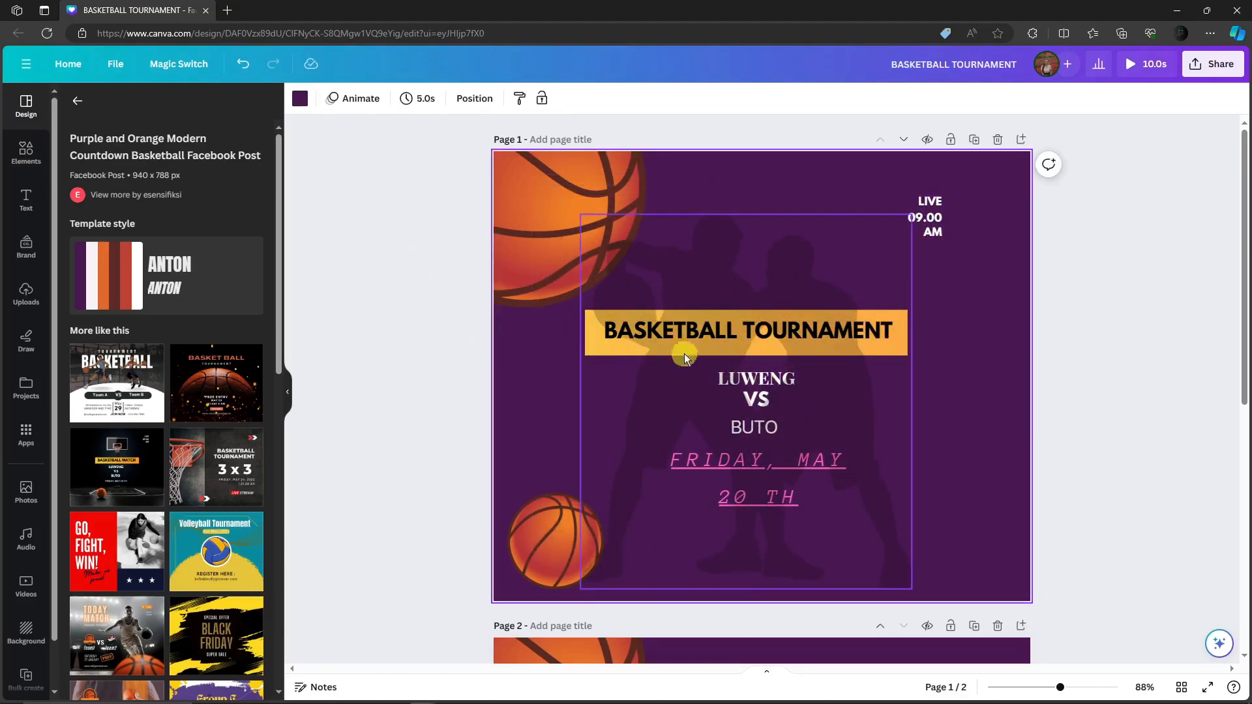
left_click_drag(708, 274, 738, 265)
left_click(1106, 261)
Send the player silhouette on page 1 to the back, behind the text and heading banner.
left_click(787, 264)
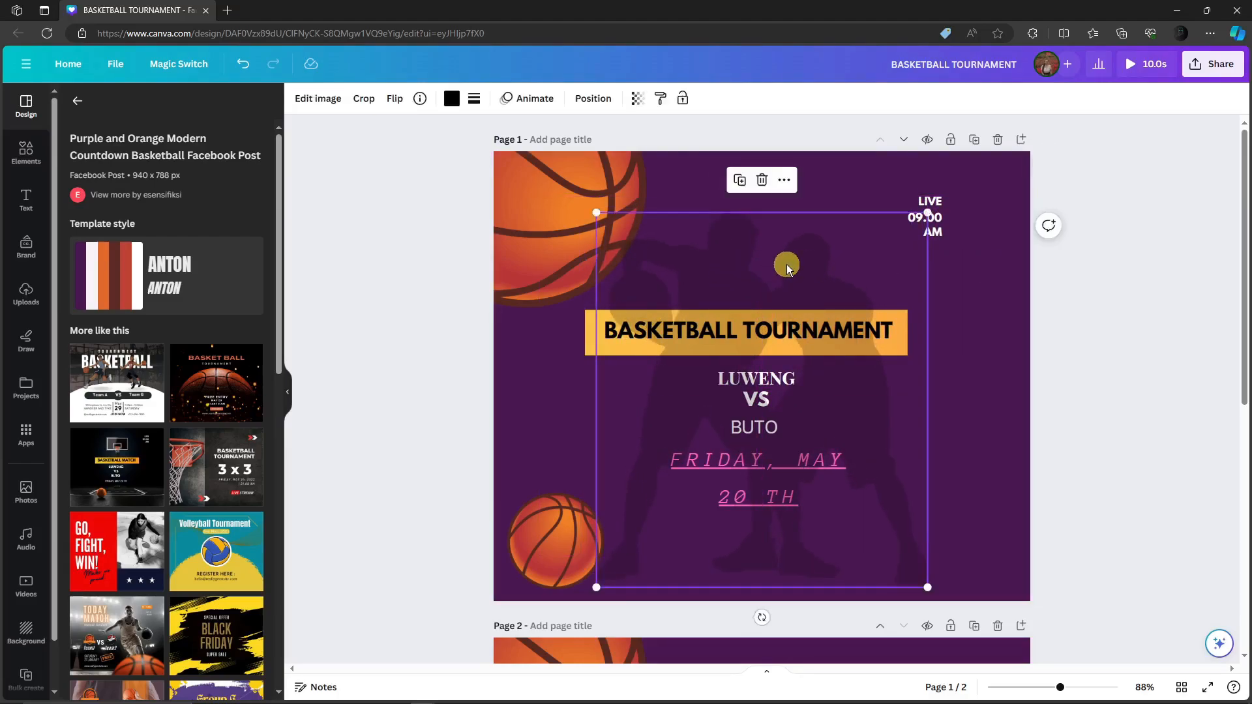
left_click(598, 100)
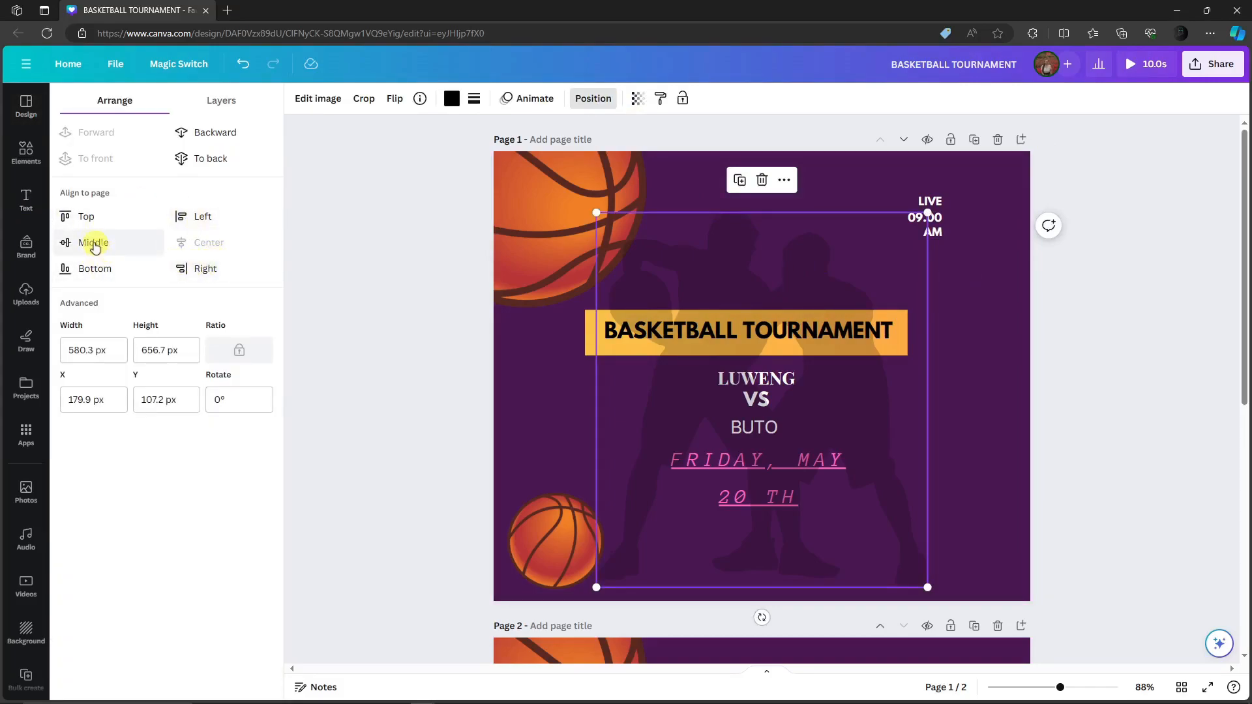
left_click(218, 163)
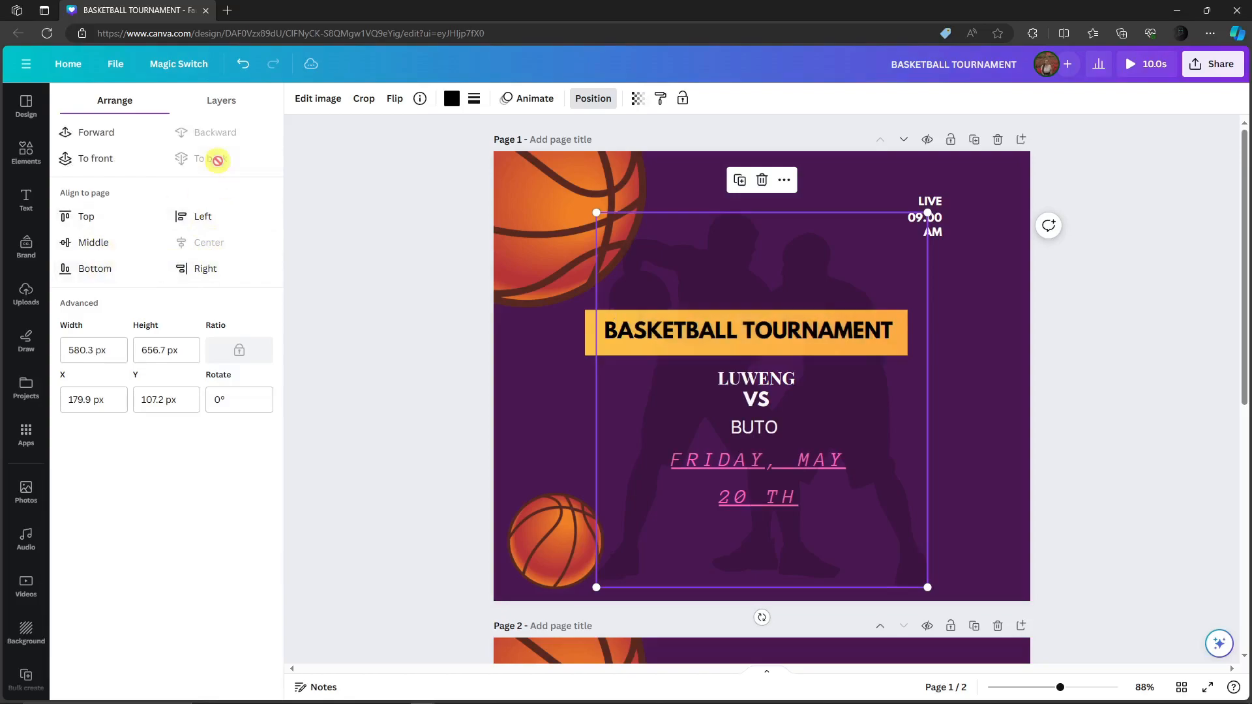
left_click(1086, 352)
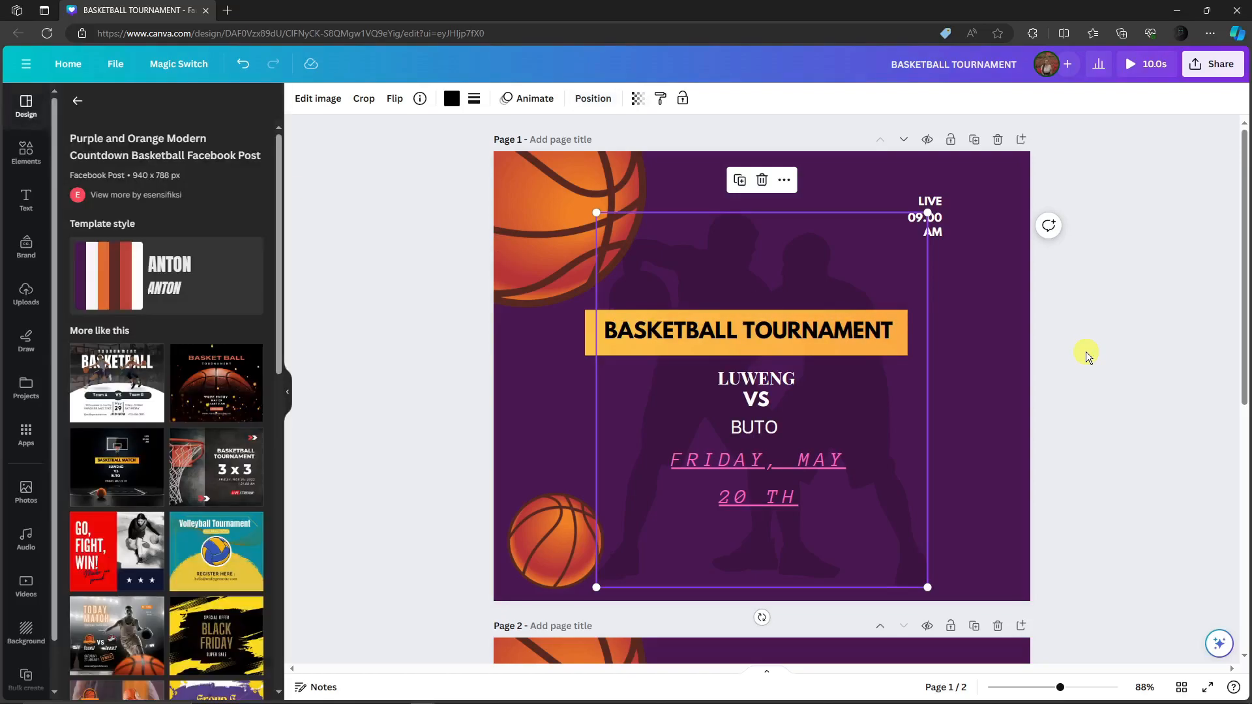
Add a link to facebook.com to the BASKETBALL TOURNAMENT heading on page 1.
left_click(763, 330)
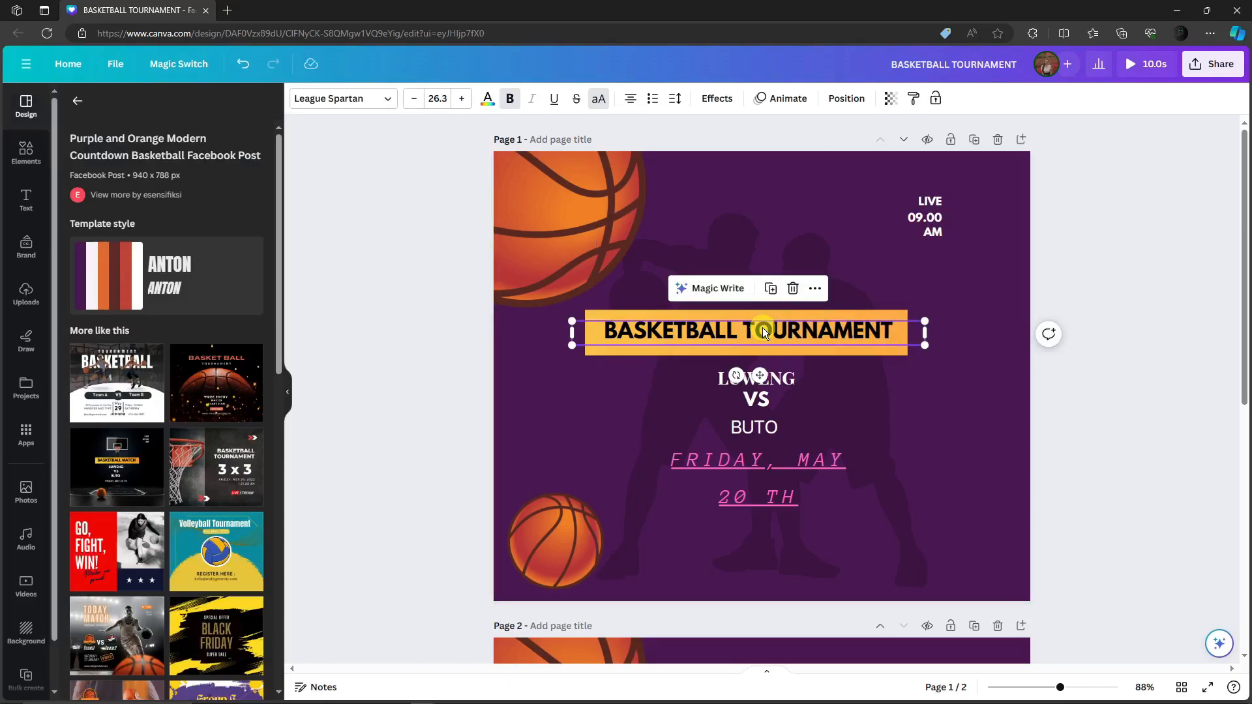
left_click(1090, 287)
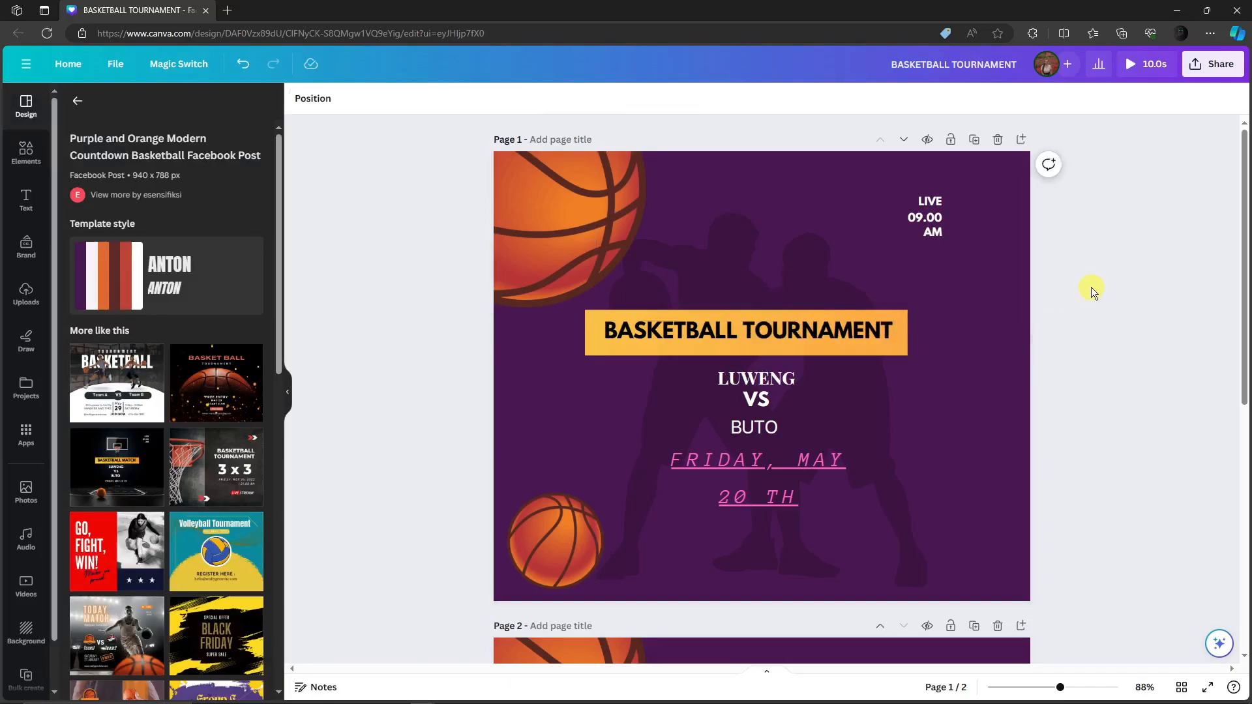
right_click(785, 331)
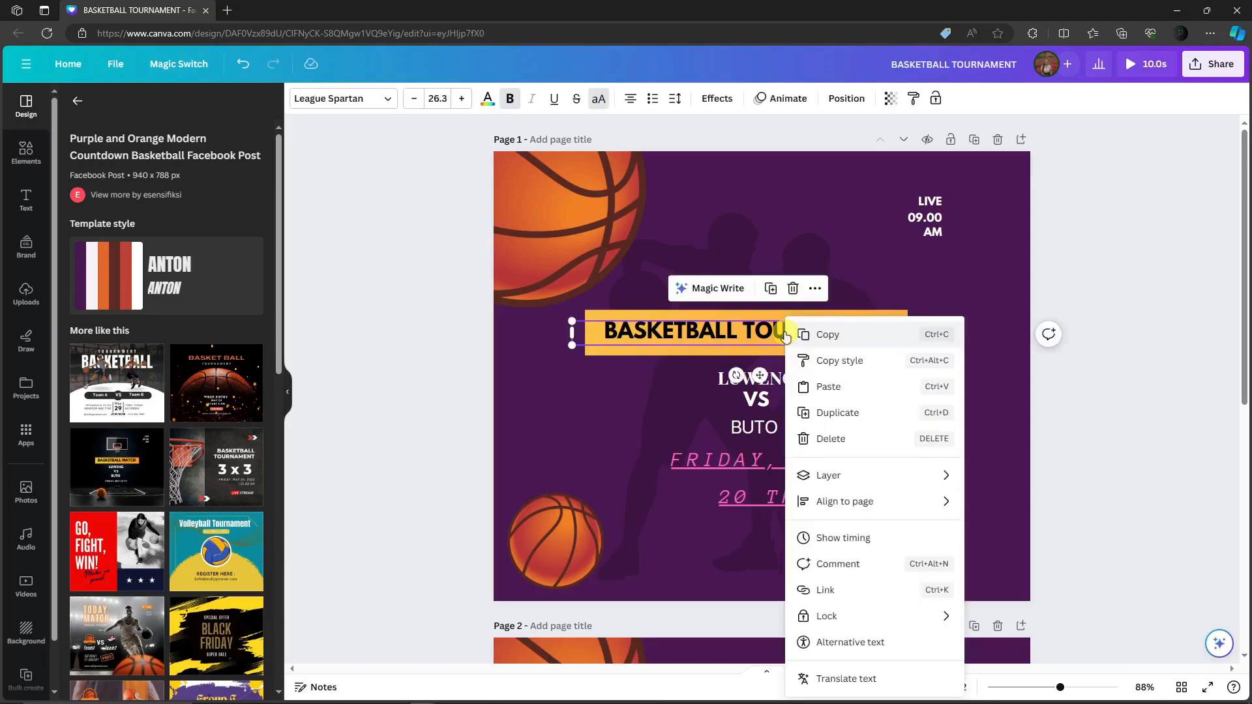
left_click(824, 590)
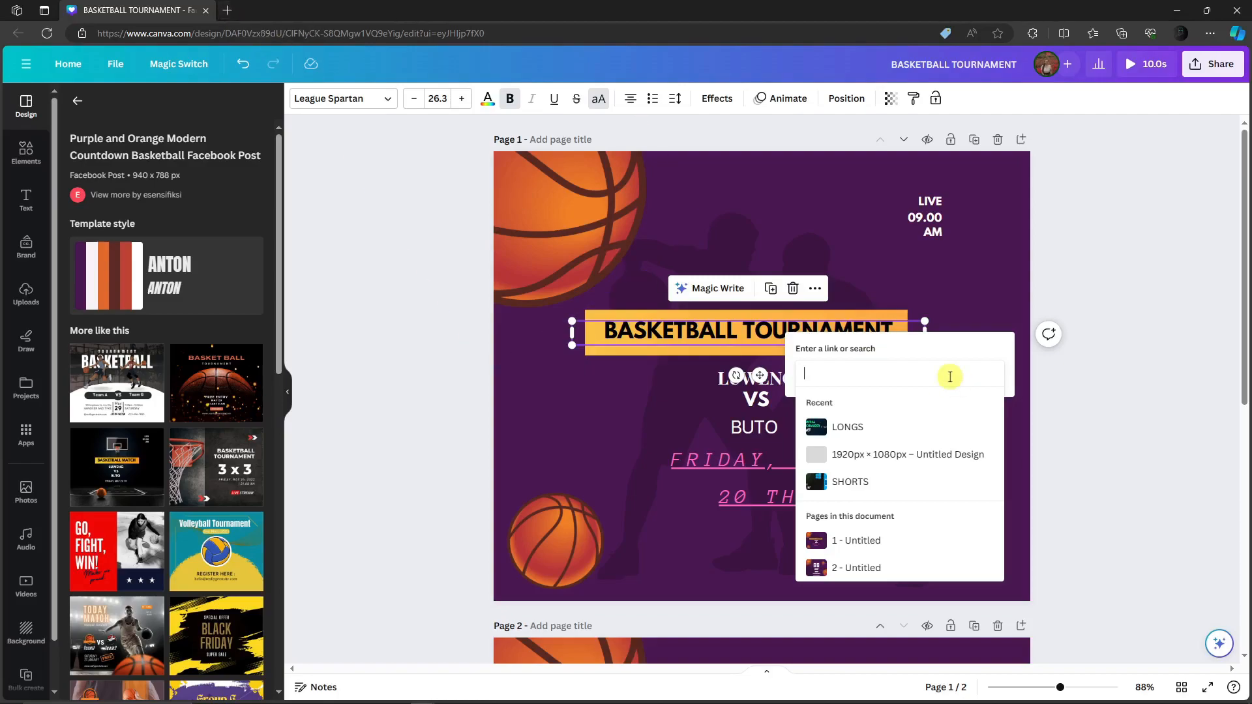
type("facebook.com")
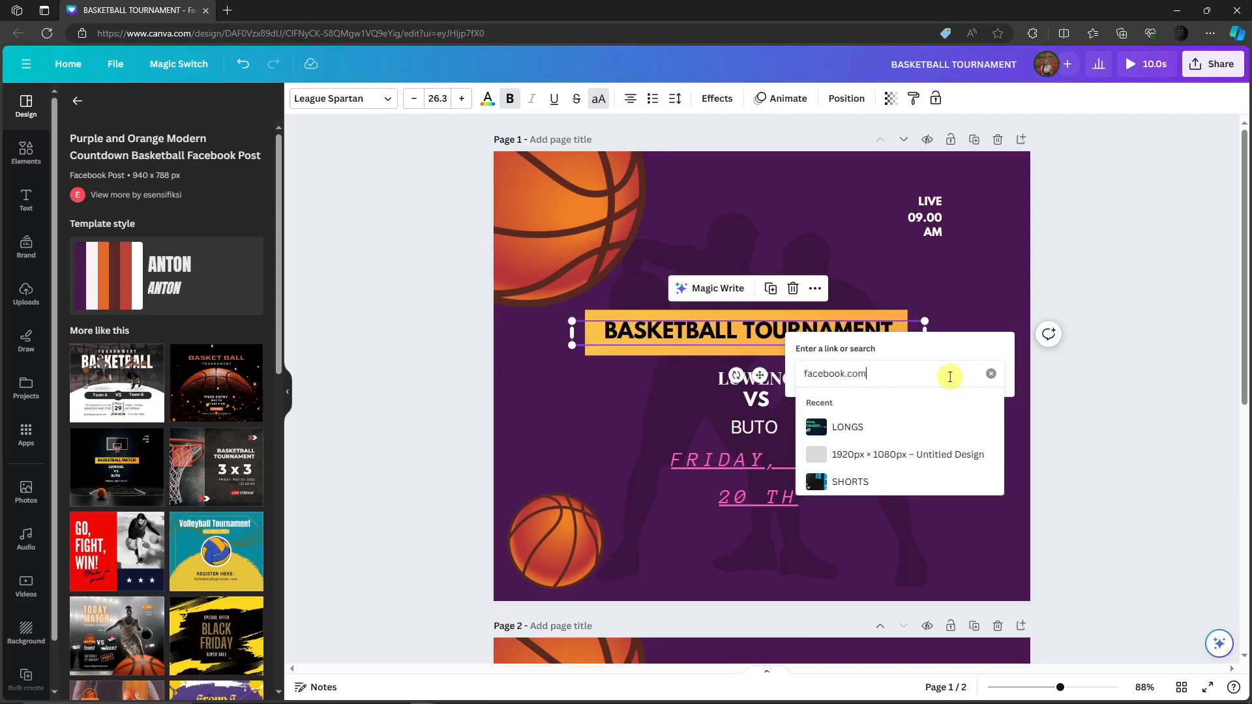
key("Return")
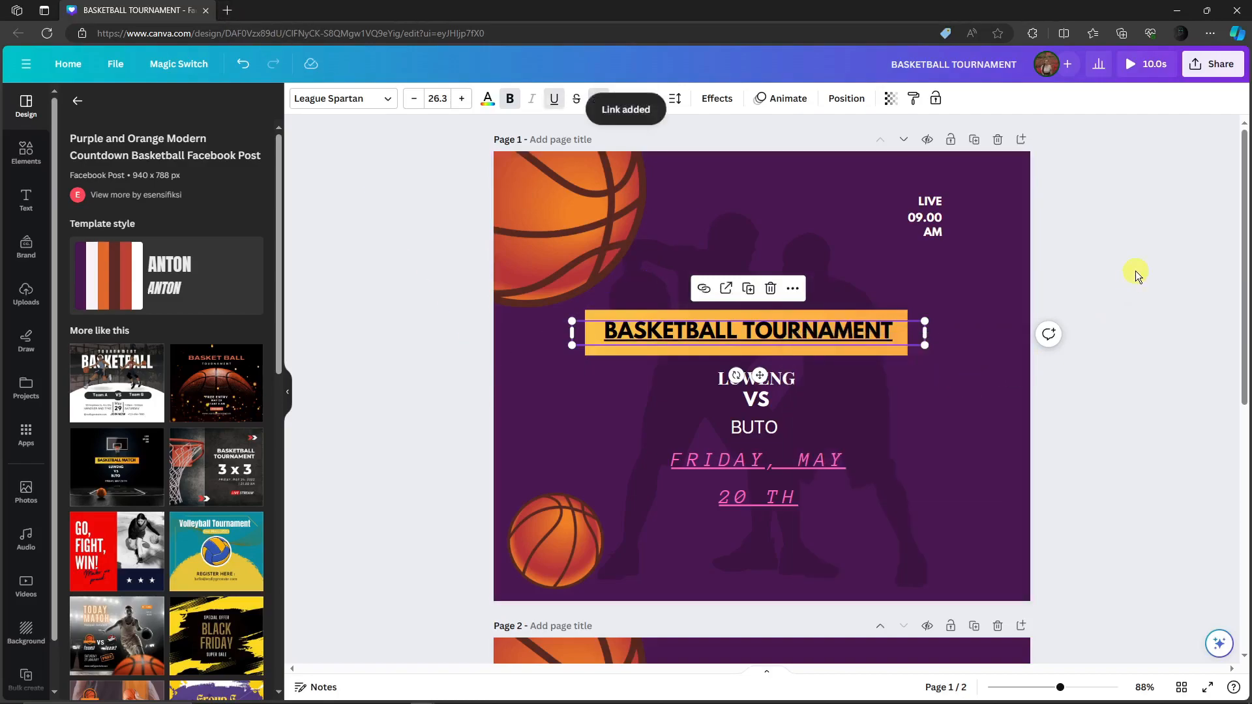
left_click(1137, 272)
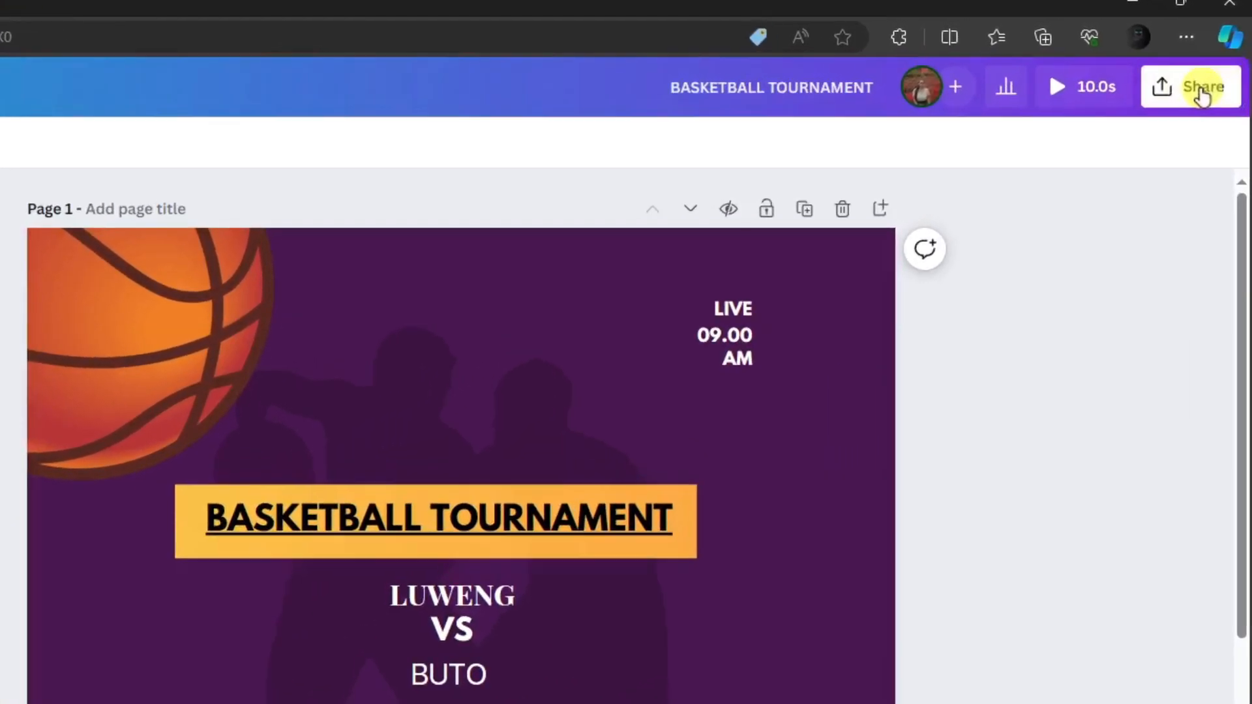
Set up a download of the design with PNG as the file type and the size kept at 1.
left_click(1203, 94)
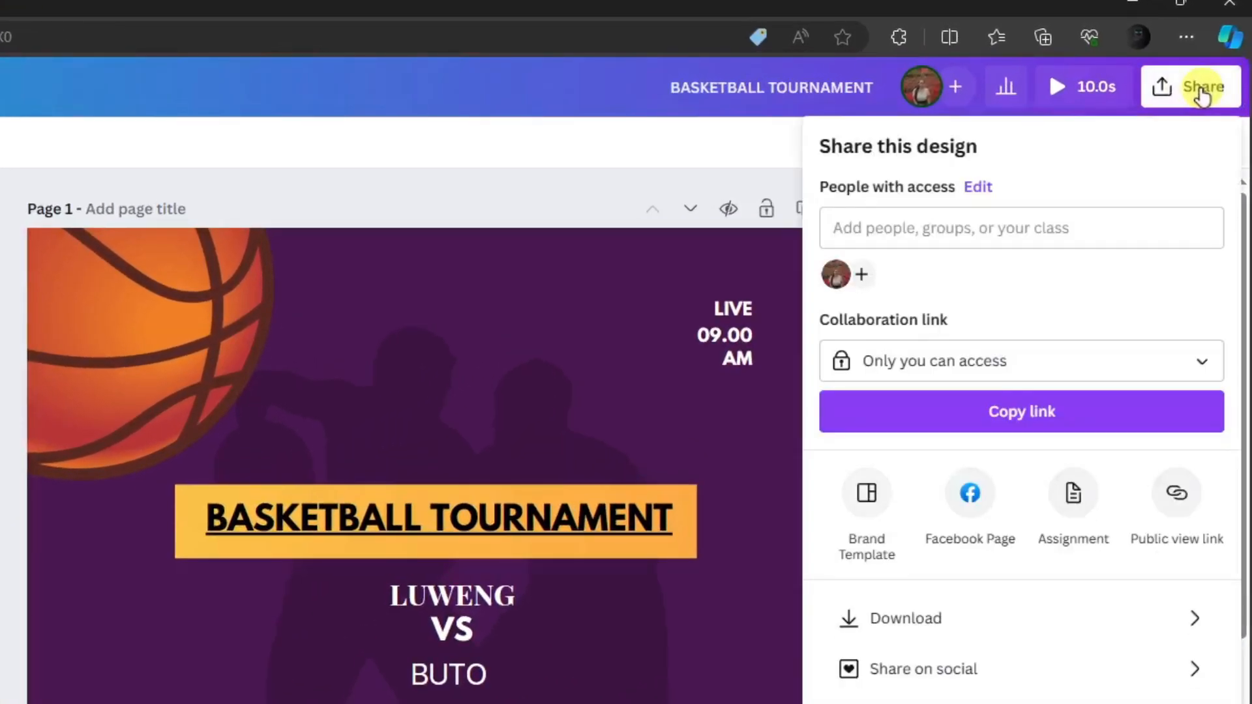
left_click(903, 619)
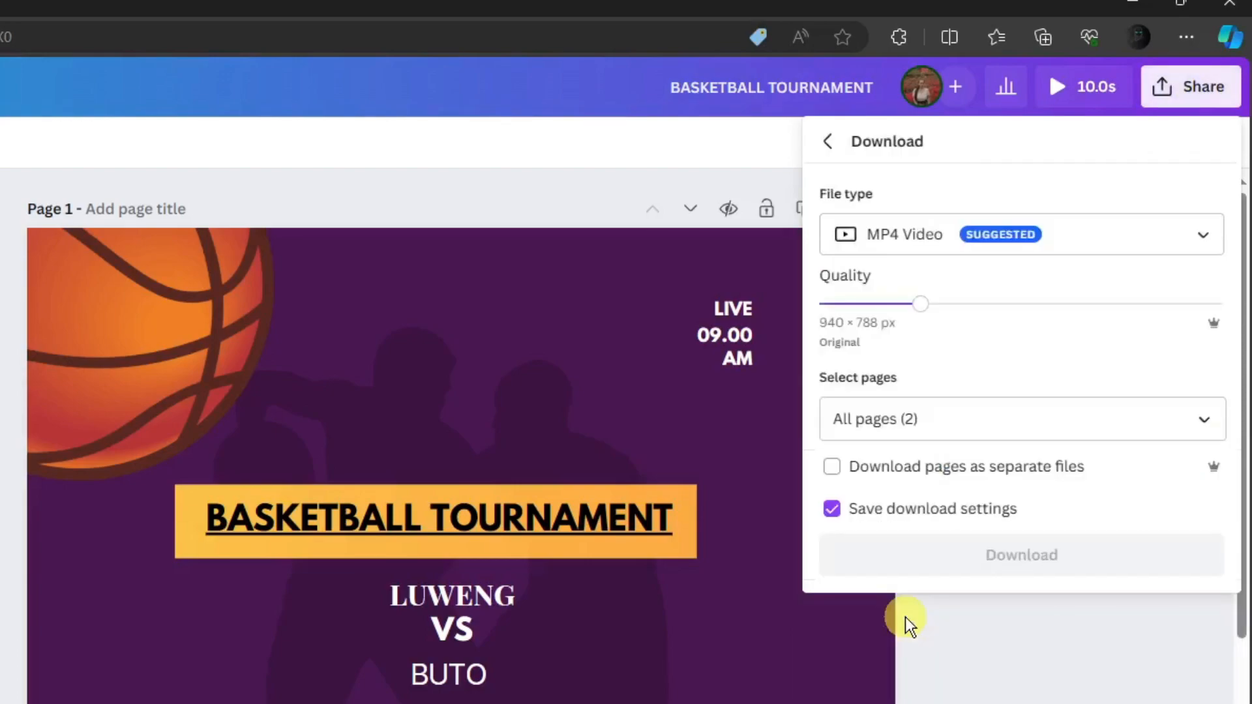
left_click(1135, 232)
scroll(841, 283, "up", 1)
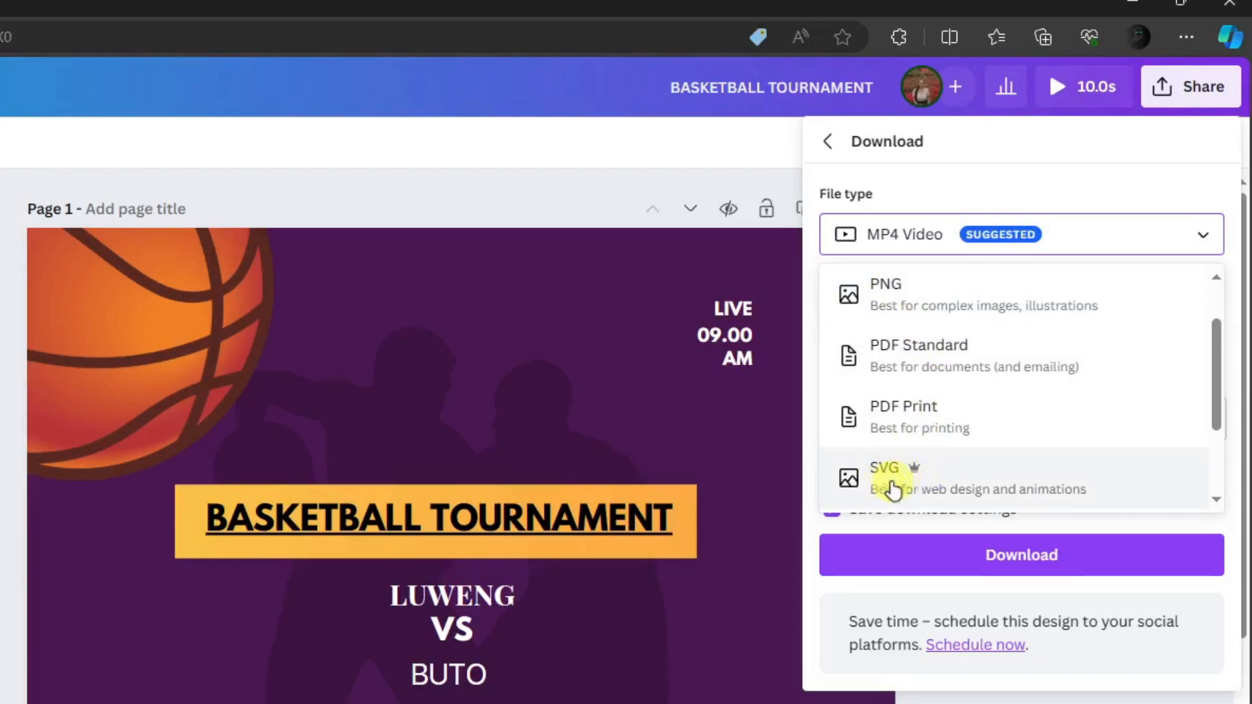
scroll(945, 448, "down", 3)
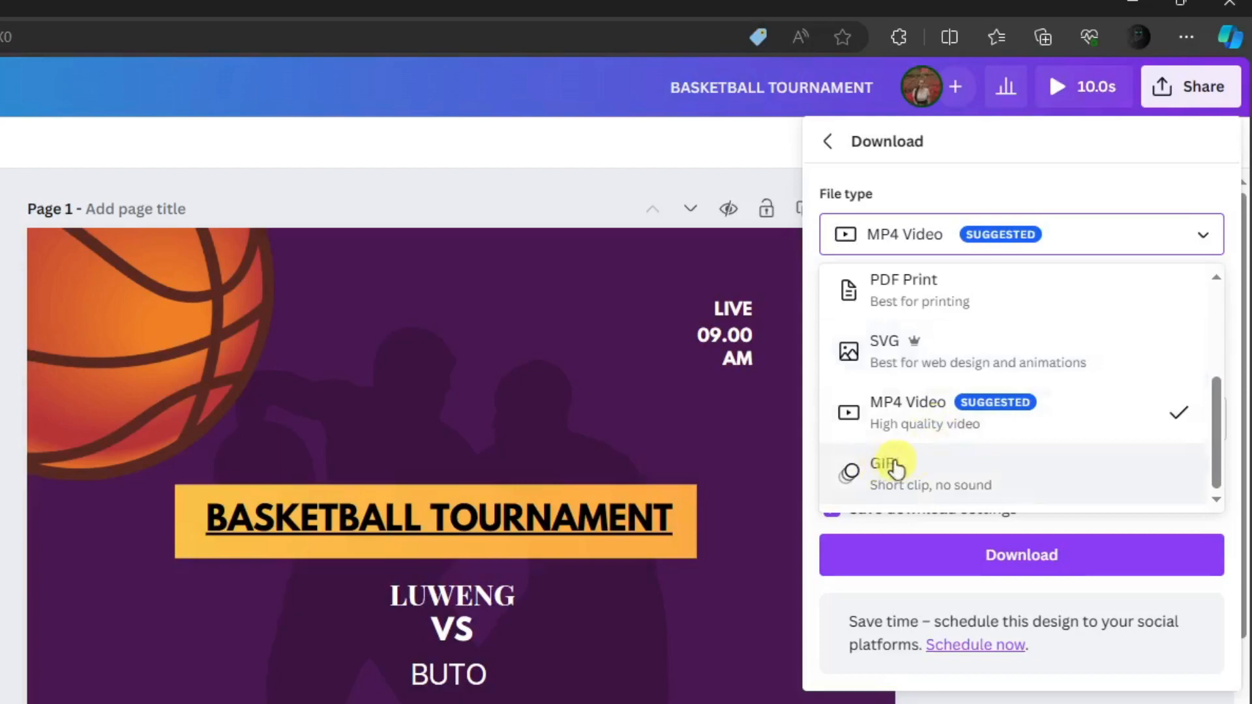
scroll(905, 424, "up", 4)
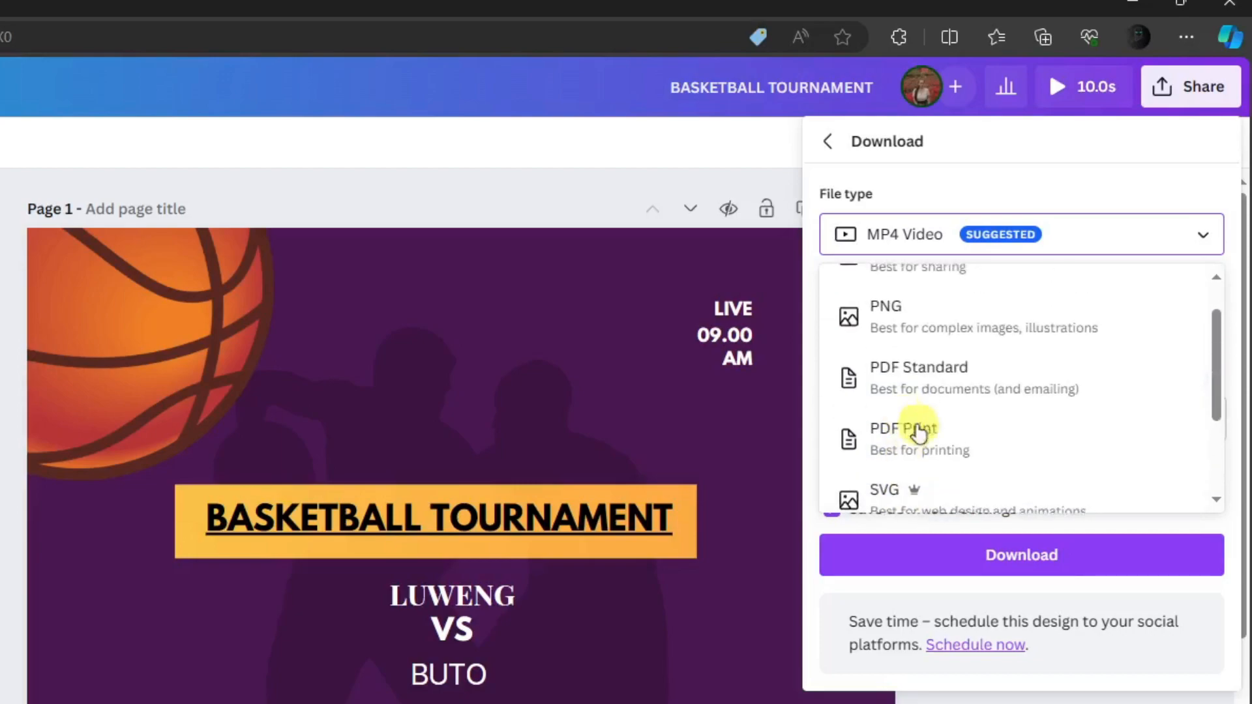
left_click(944, 360)
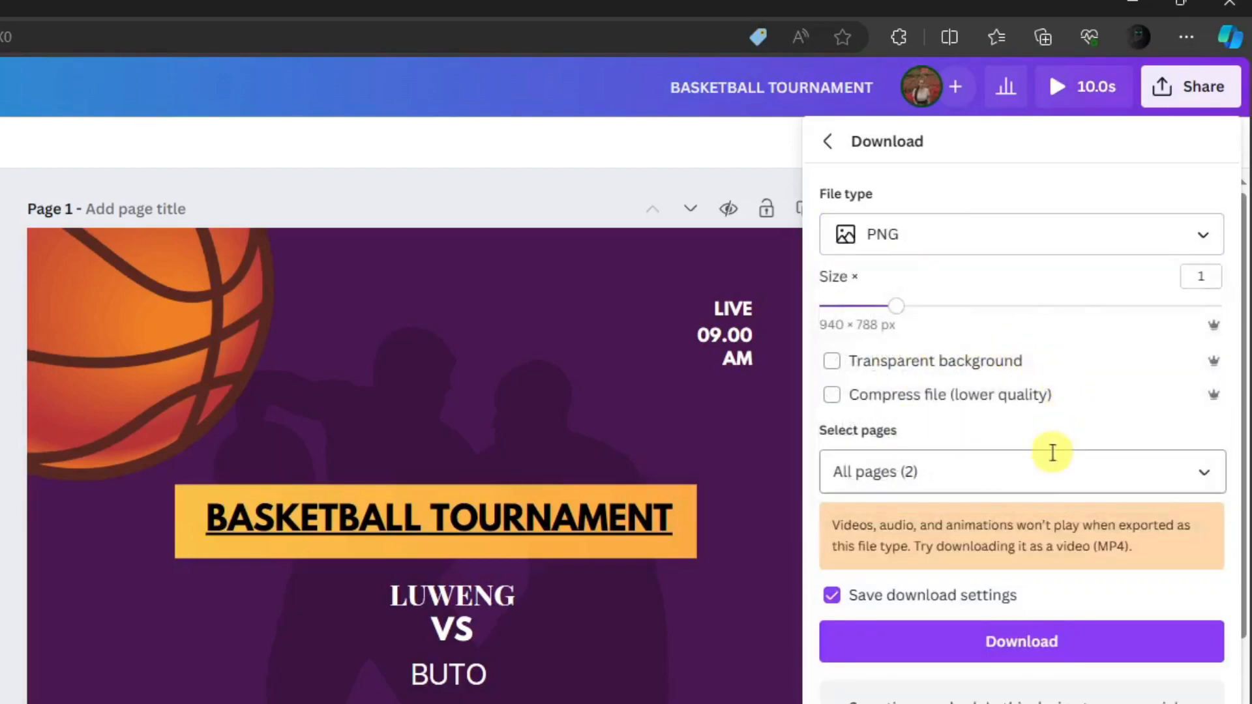
mouse_move(900, 316)
left_mouse_down()
mouse_move(970, 315)
mouse_move(884, 318)
mouse_move(896, 318)
left_mouse_up()
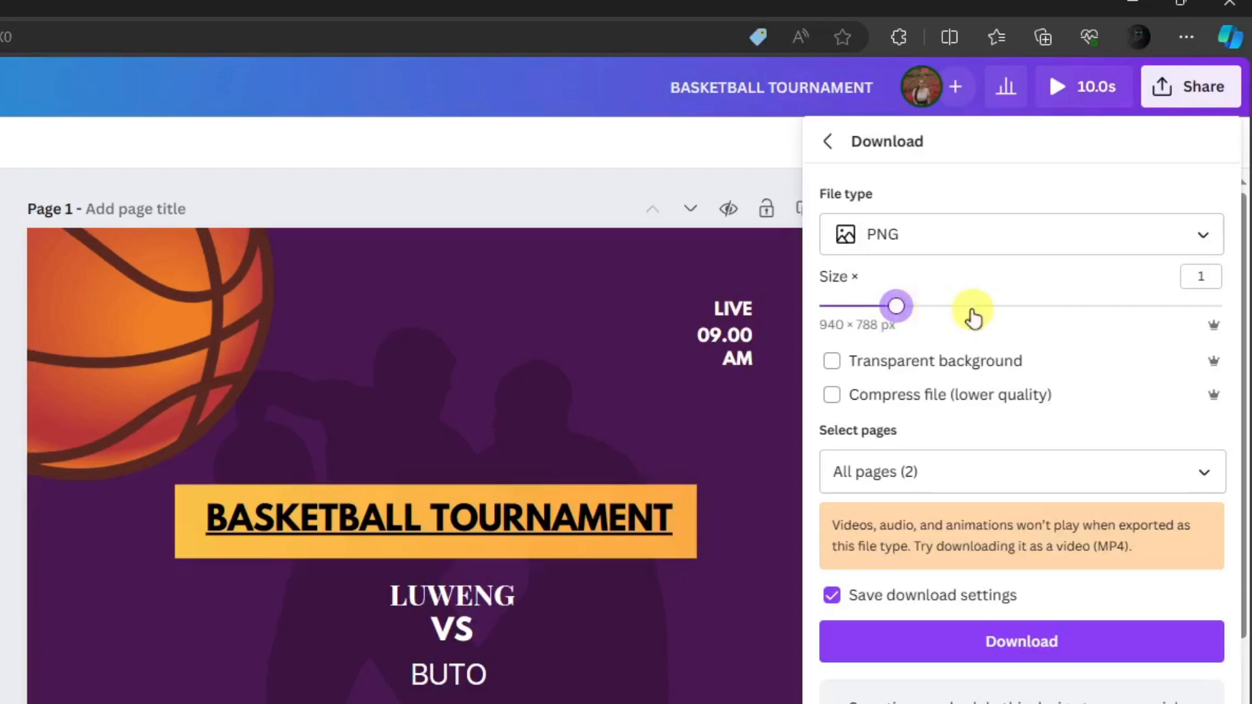
Restrict the export to page 1 only and download the PNG.
left_click(1199, 471)
left_click(1206, 531)
left_click(1206, 591)
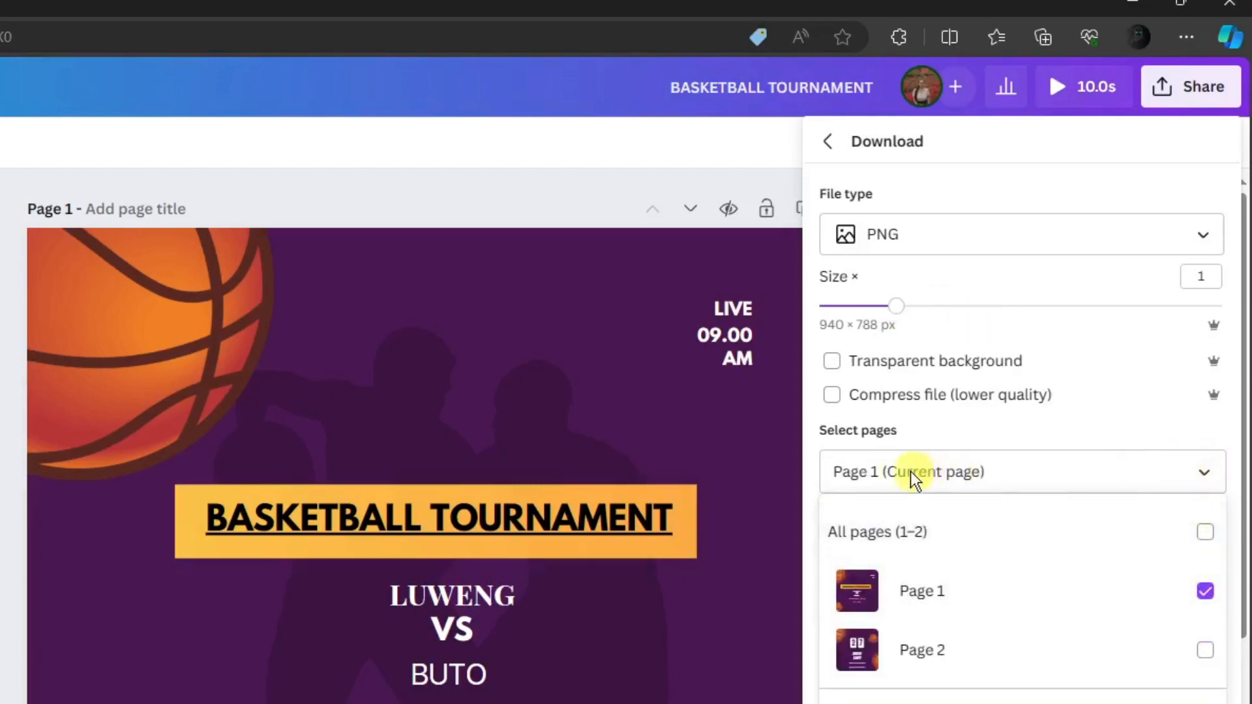
left_click(1209, 477)
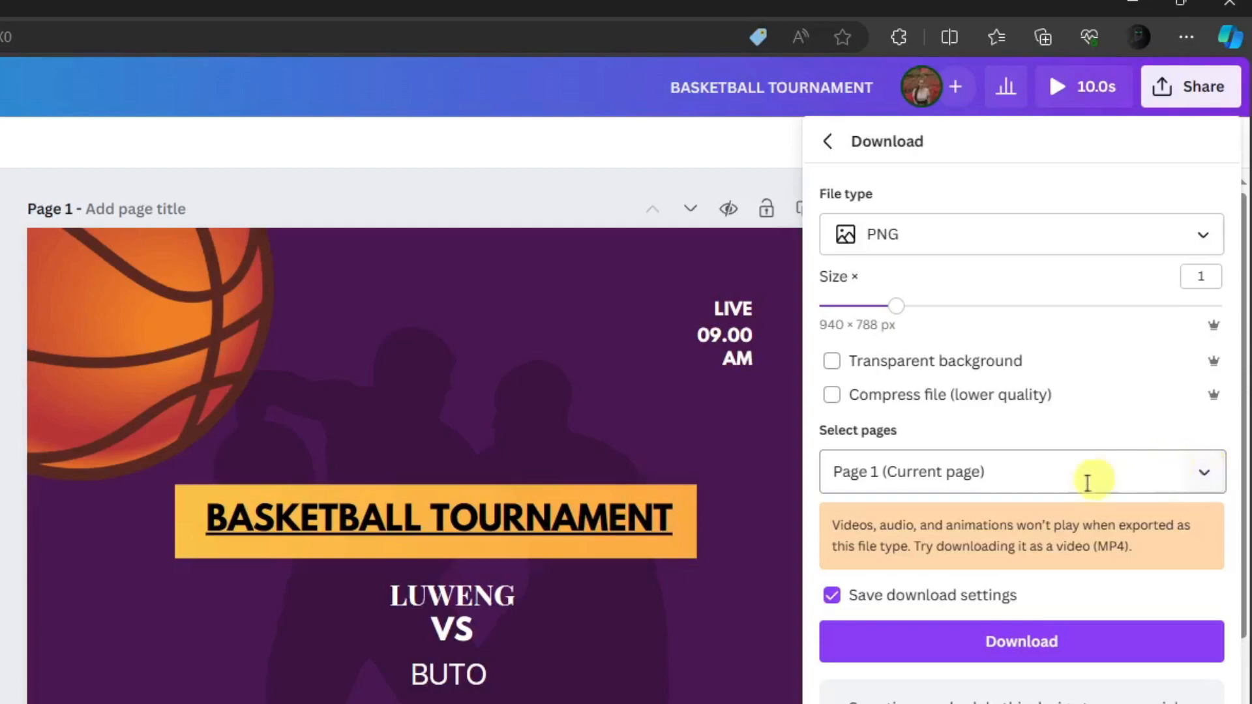
left_click(1037, 639)
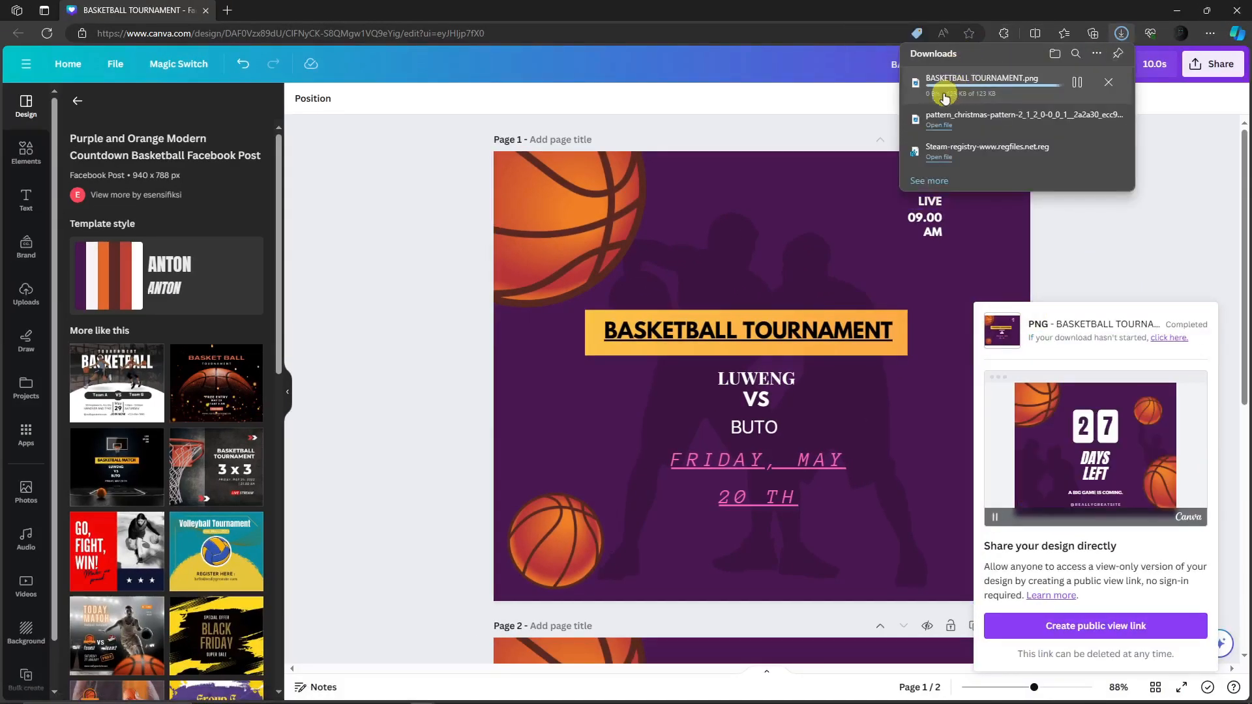
Open the downloaded BASKETBALL TOURNAMENT.png to check the exported image, and close the viewer.
left_click(945, 91)
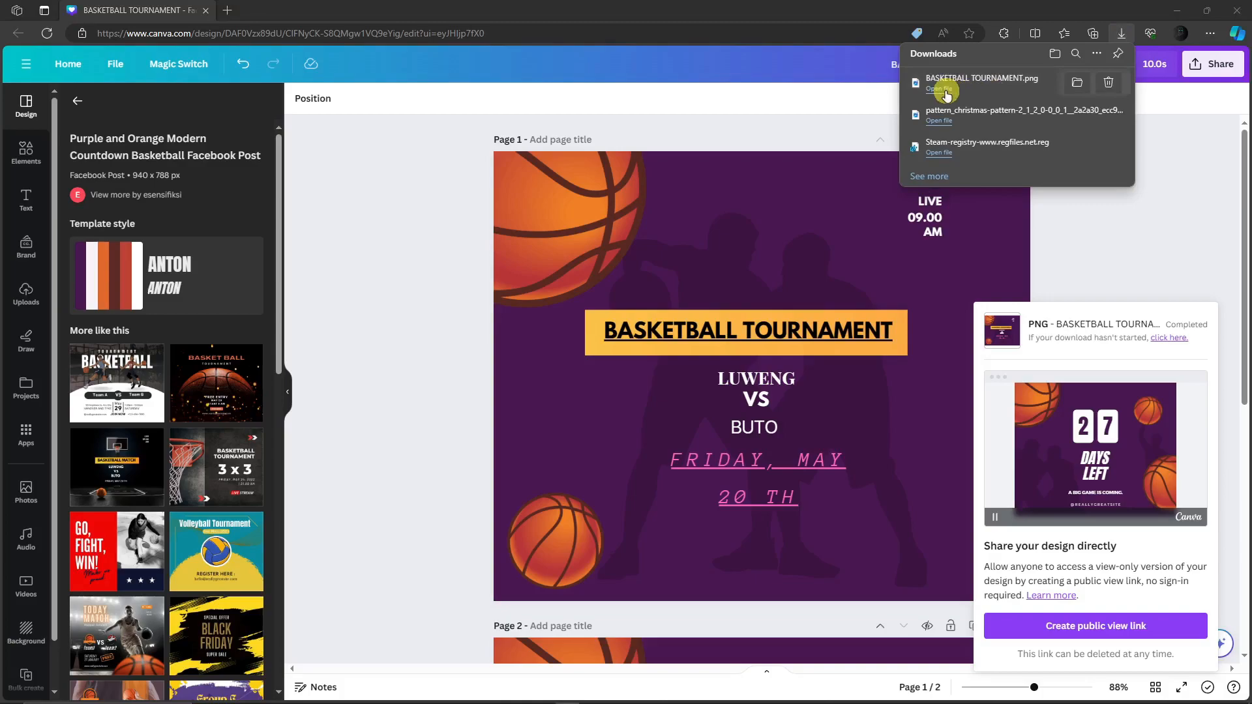
mouse_move(619, 132)
left_mouse_down()
mouse_move(606, 196)
mouse_move(621, 137)
left_mouse_up()
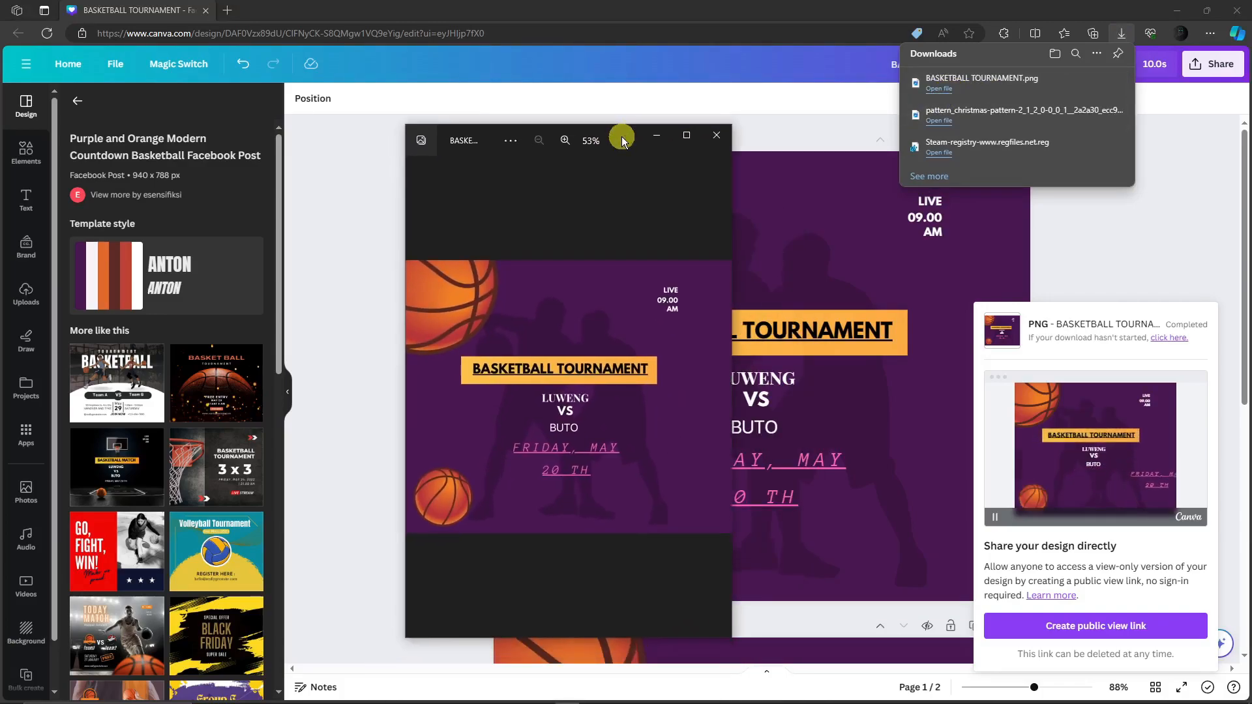
left_click(717, 135)
left_click(1117, 203)
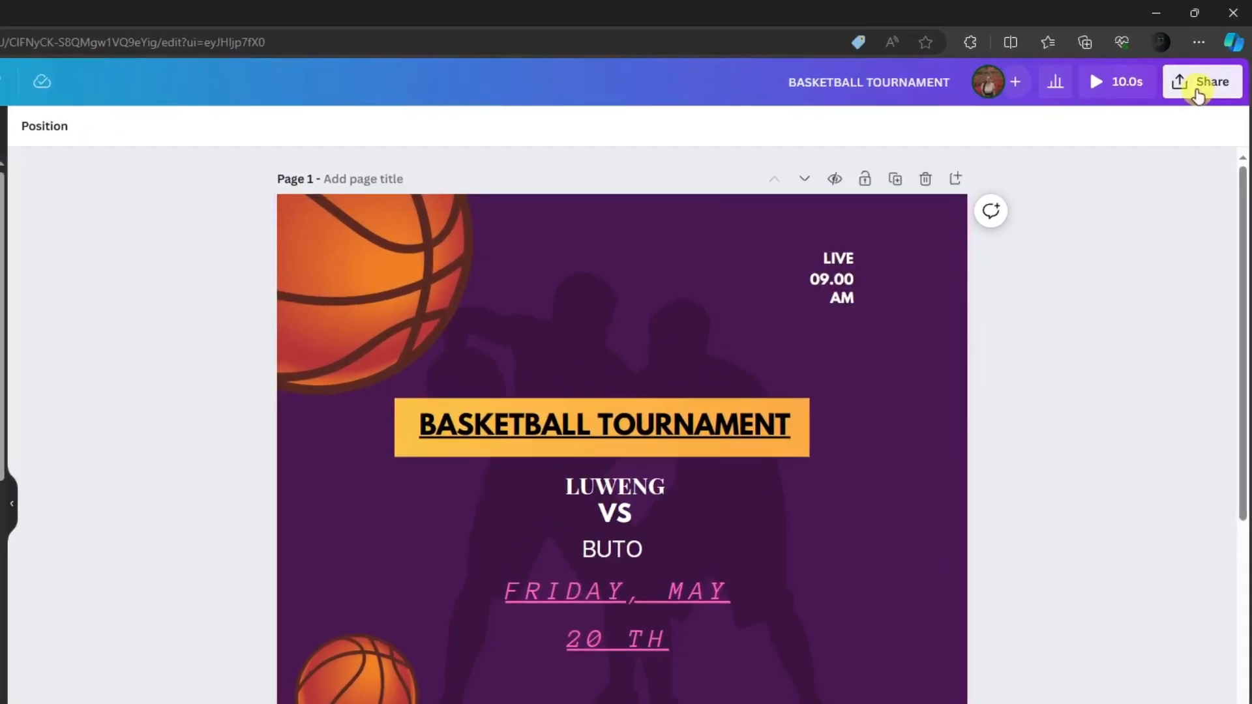
Choose to share the design to a Facebook Page and start connecting Facebook, moving the login window aside.
left_click(1210, 73)
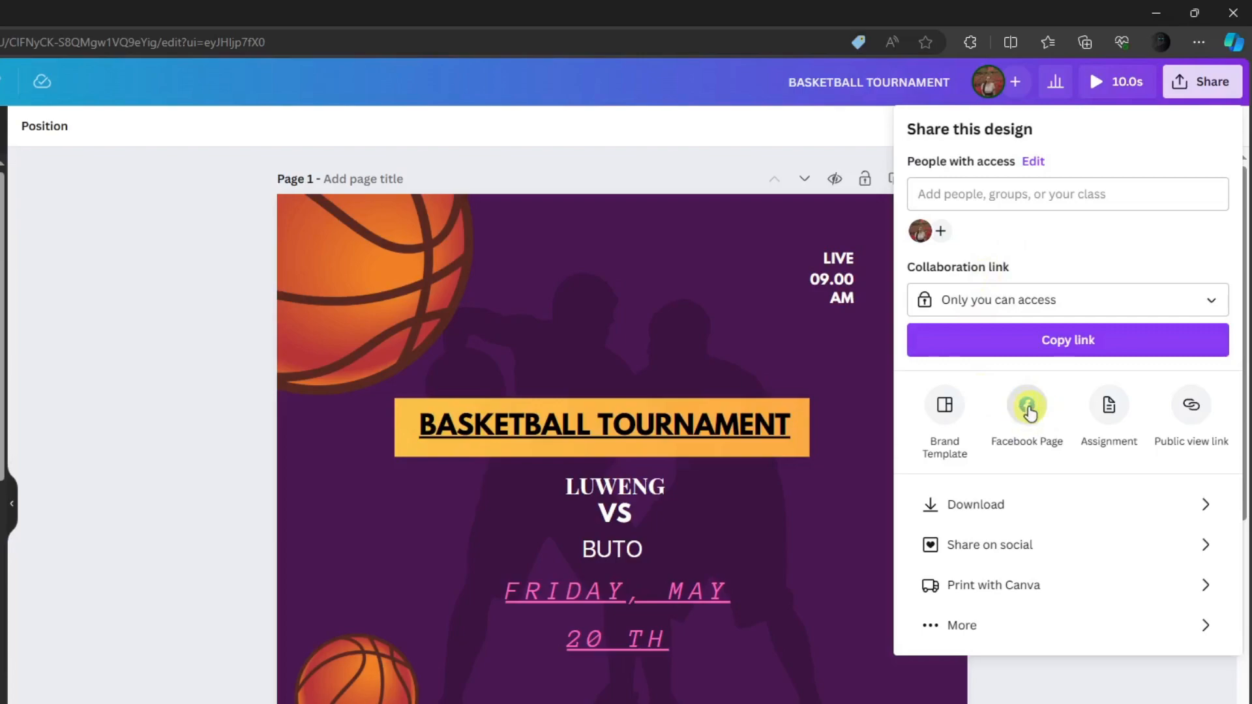
left_click(1029, 407)
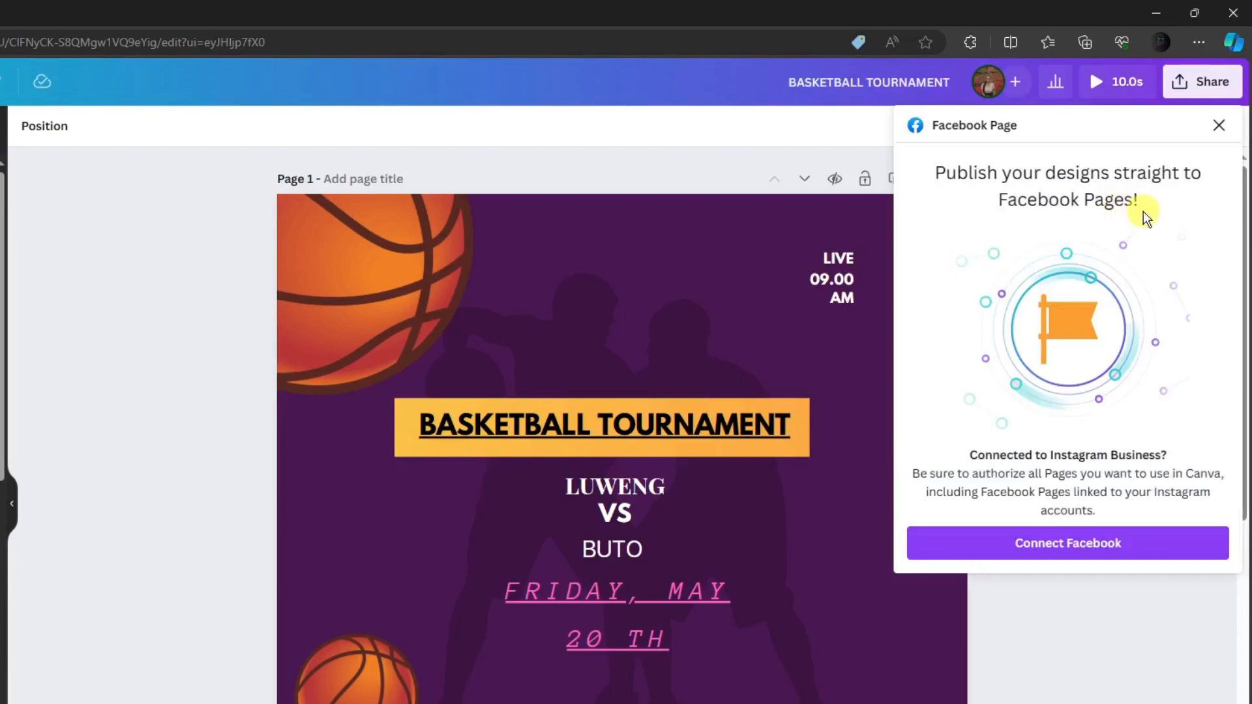
left_click(1081, 541)
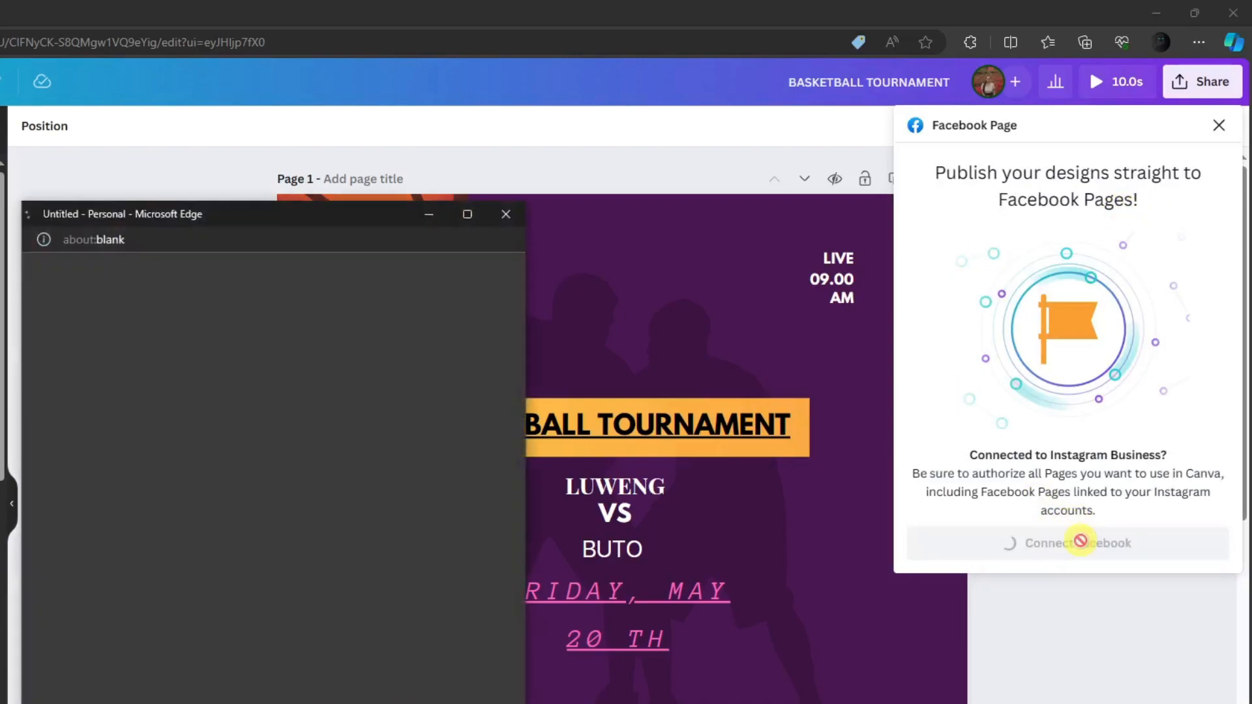
left_click_drag(238, 213, 307, 201)
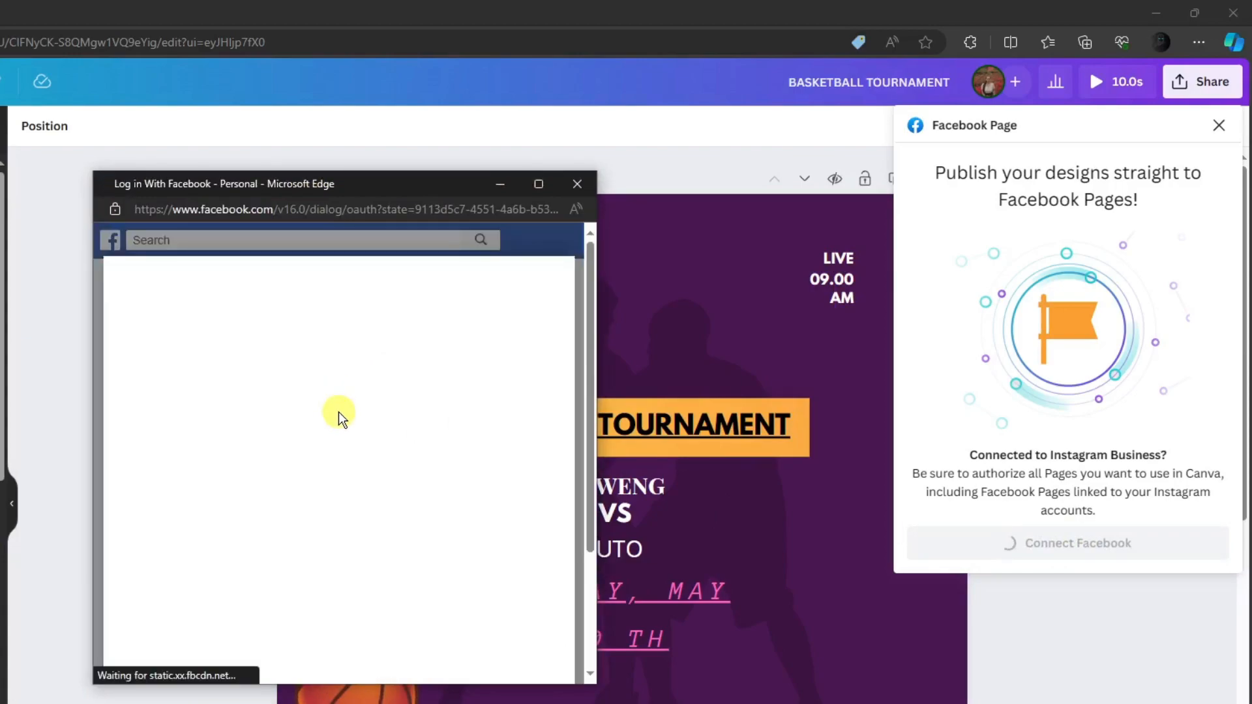
Authorise Canva in the Facebook login window without selecting any Page, keeping the default permissions, and complete the linking.
left_click(414, 460)
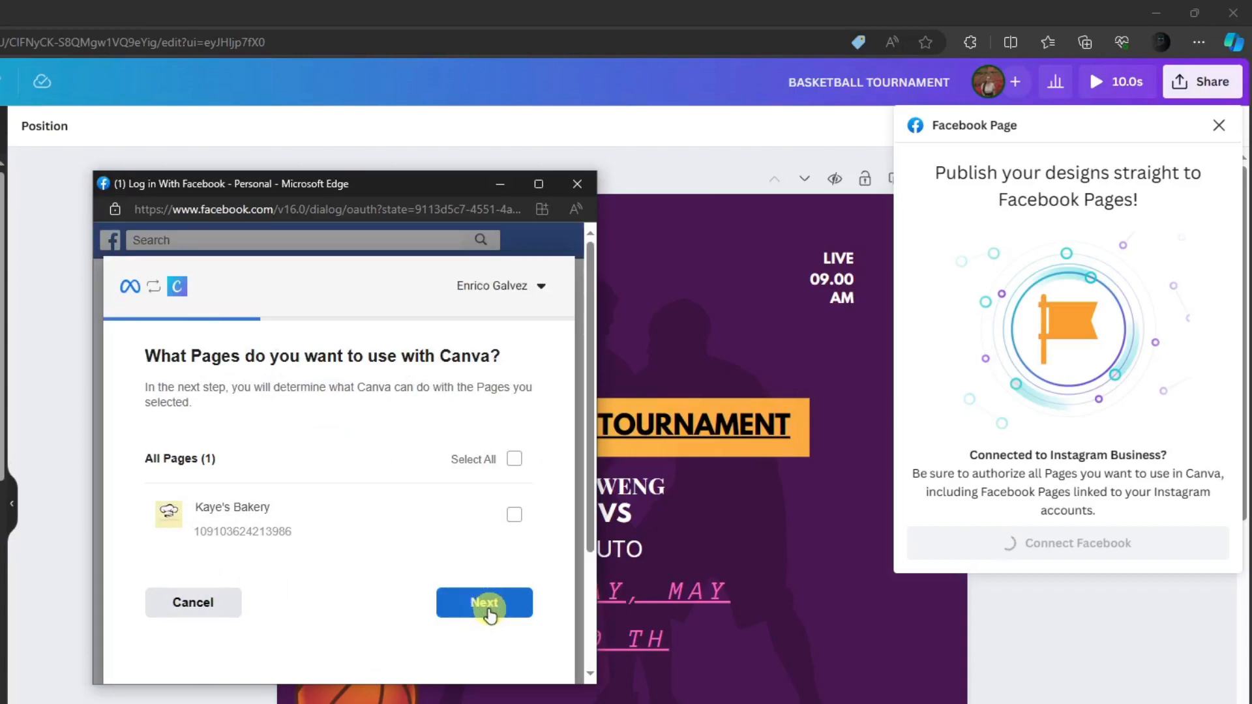
left_click(489, 610)
scroll(421, 566, "down", 3)
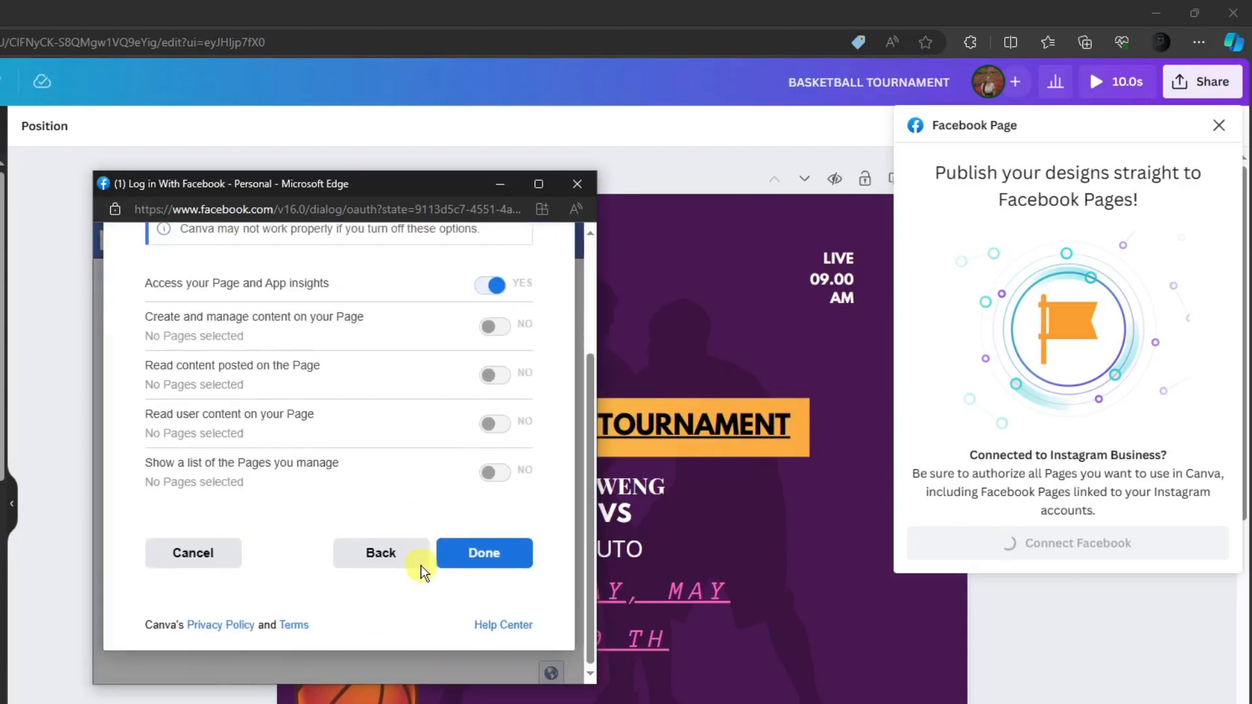
left_click(511, 568)
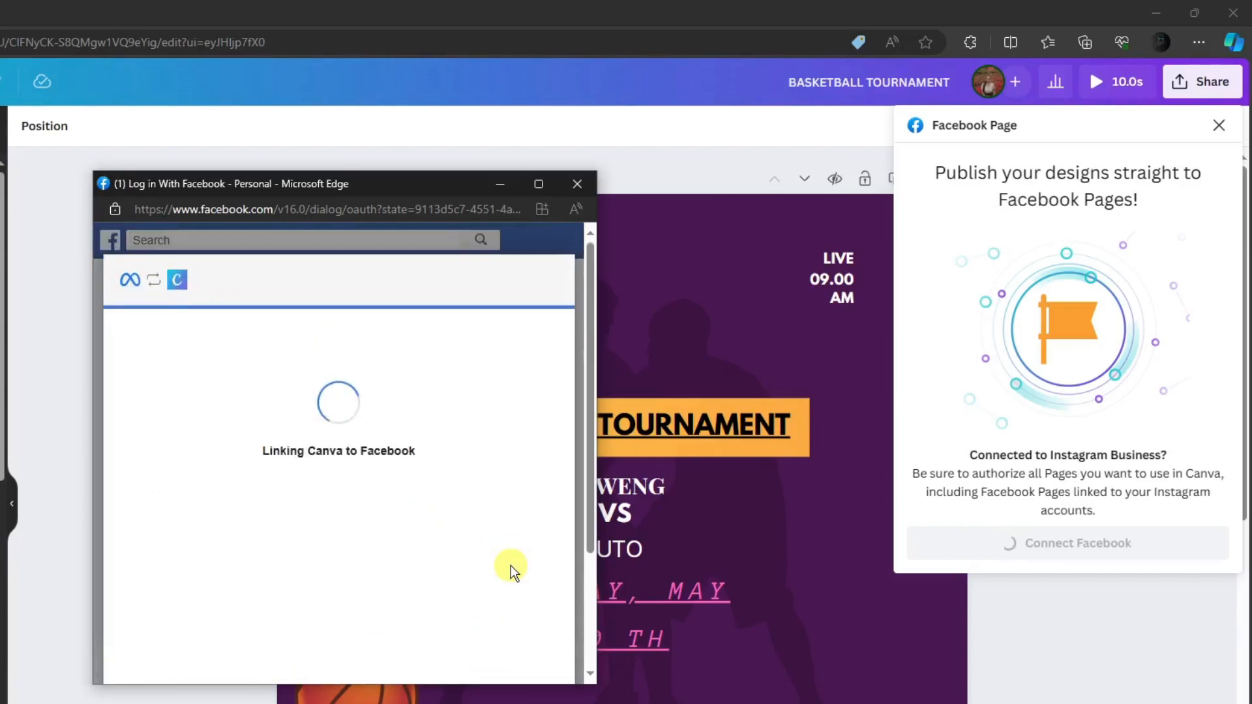
left_click(366, 487)
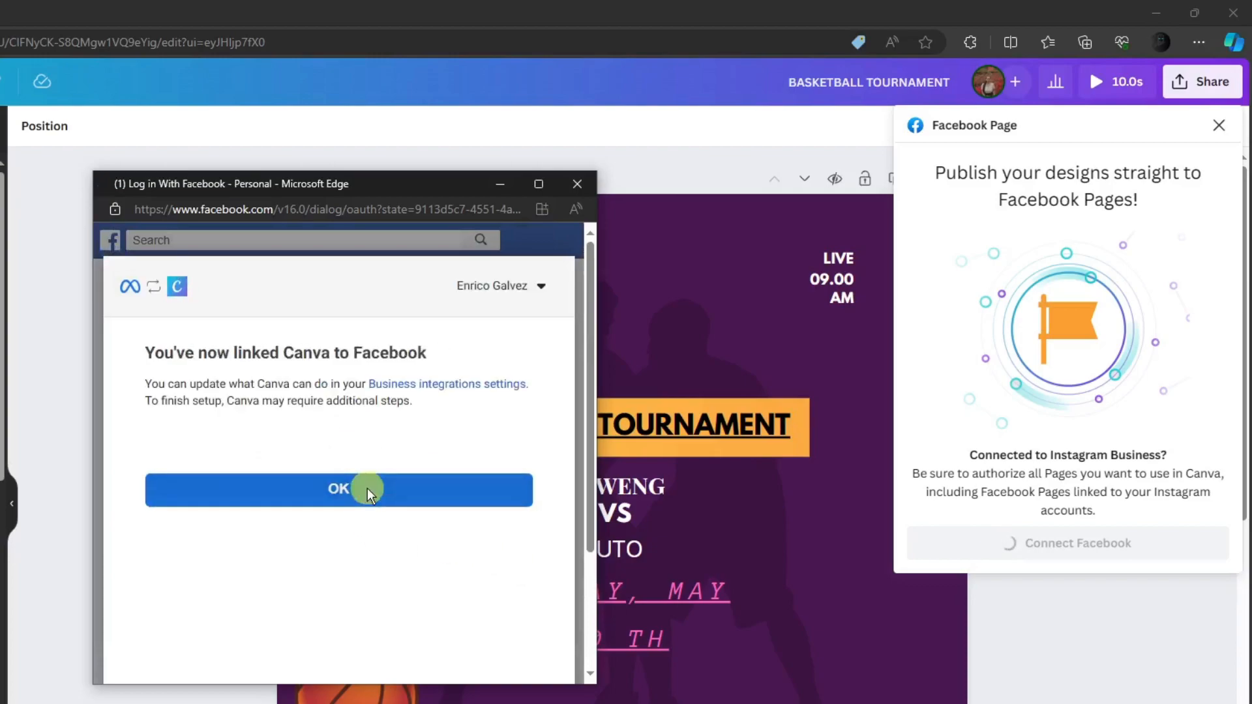
Close the Facebook login window and sharing panel, and start connecting Facebook again to share the design to a Facebook Page.
left_click(580, 184)
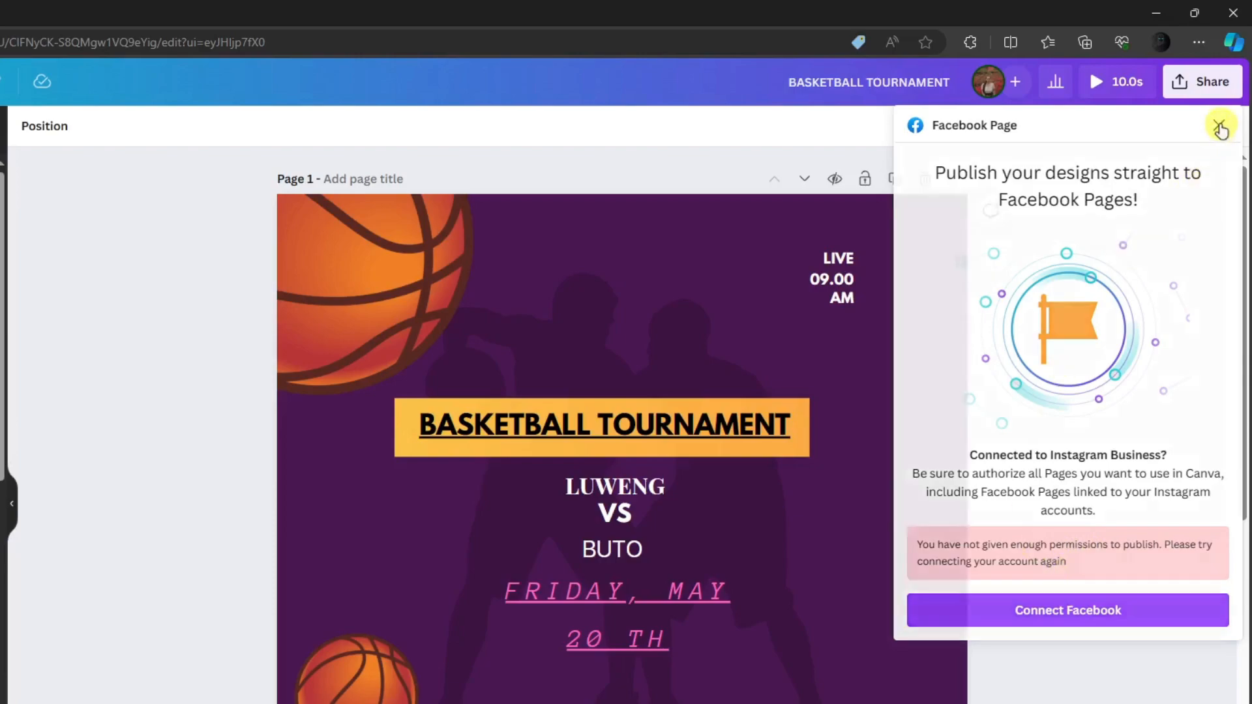
left_click(1219, 126)
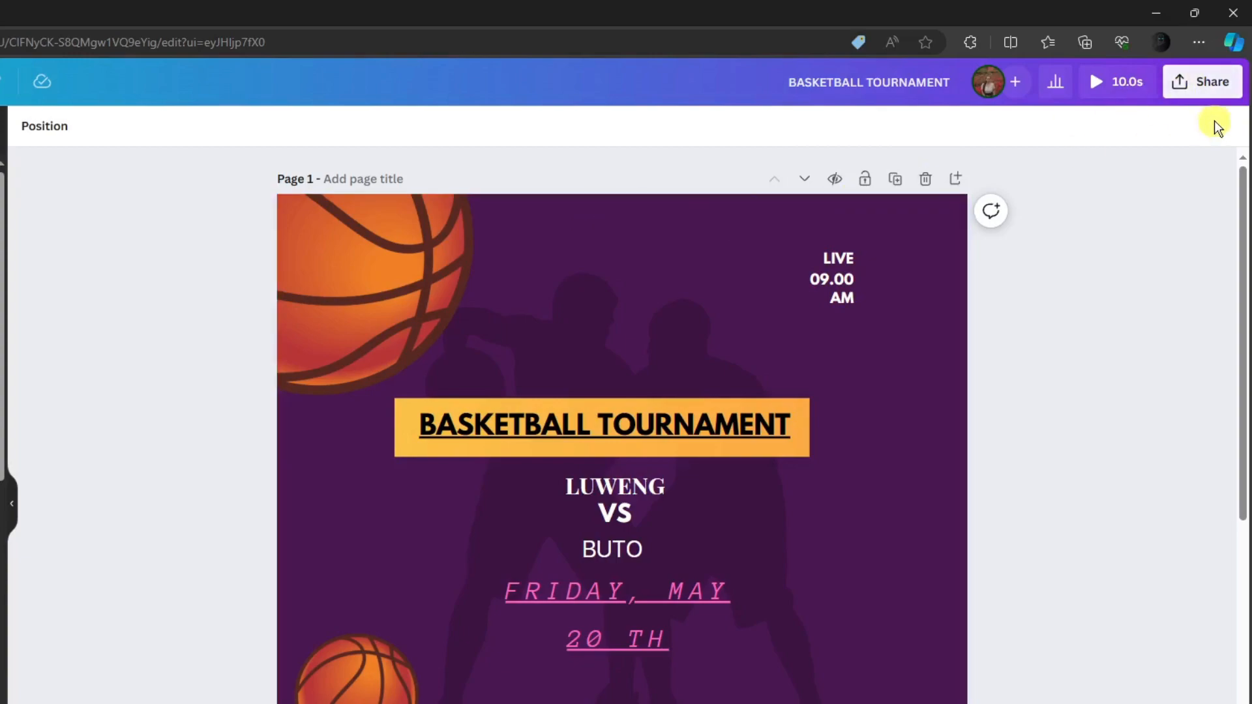
left_click(1224, 89)
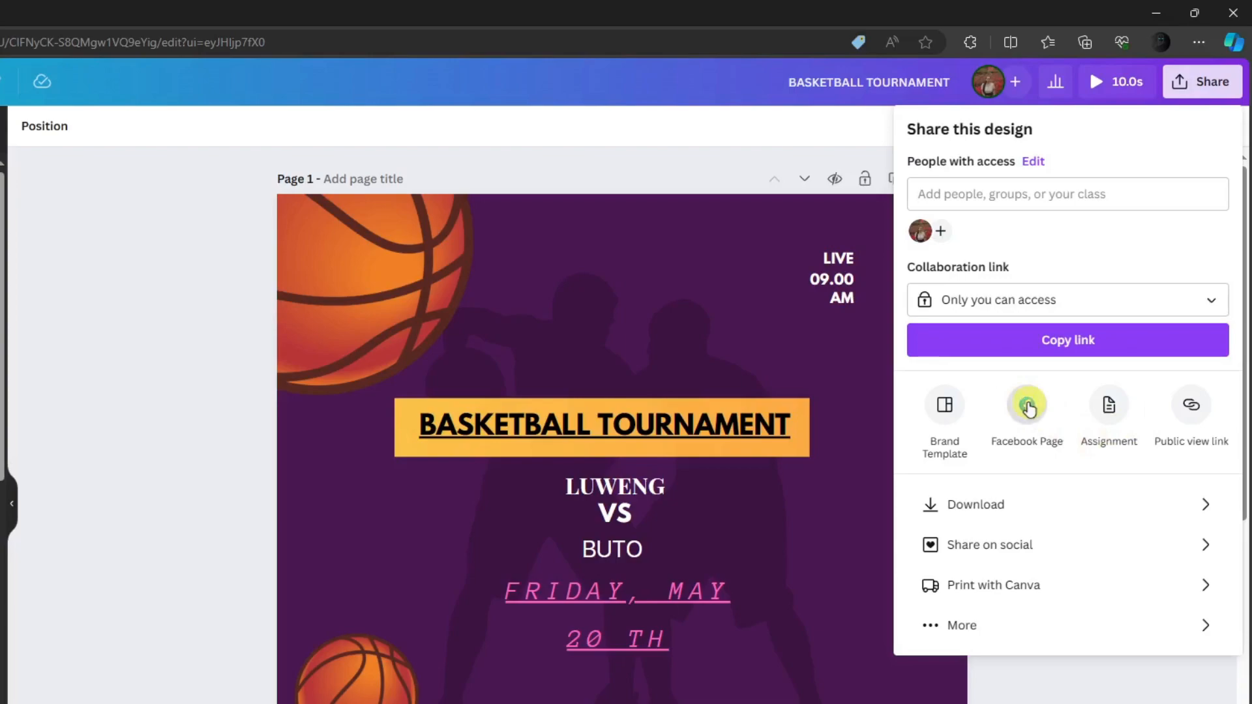
left_click(1034, 408)
left_click(1063, 548)
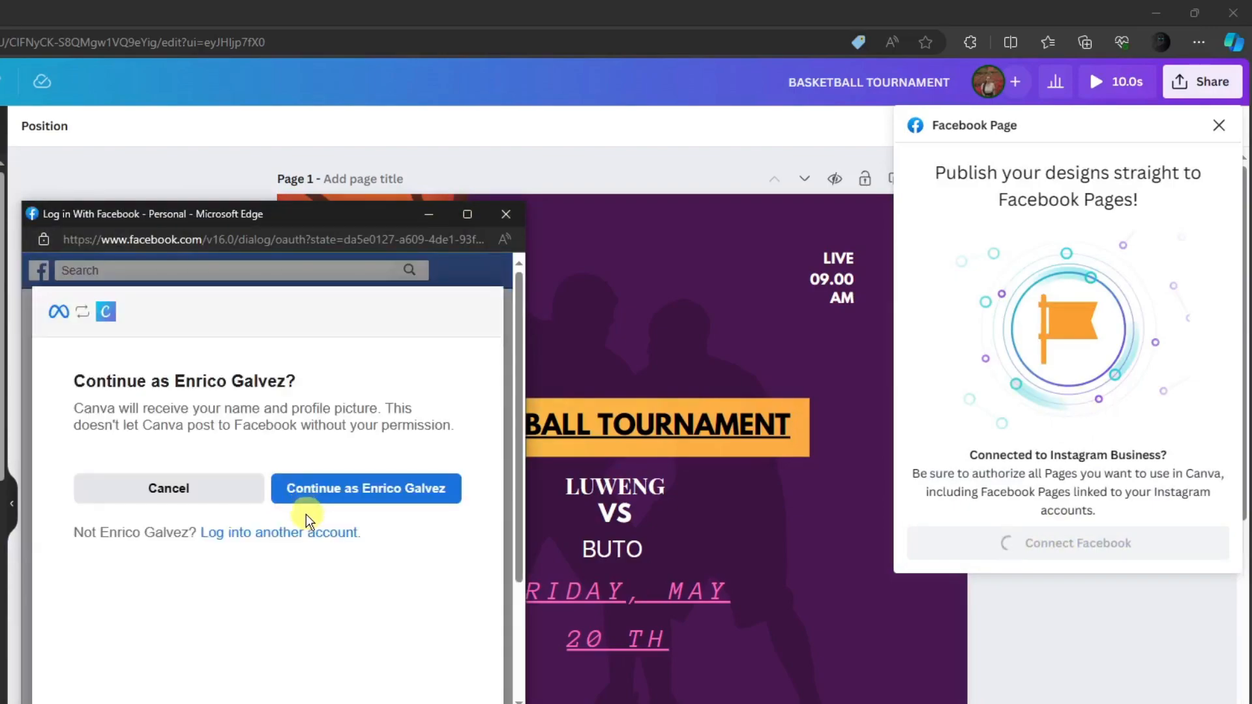
Authorise Canva in the Facebook login window with the Kaye's Bakery Page selected, keeping all permissions enabled, and complete the linking.
left_click(354, 495)
left_click(443, 488)
scroll(413, 599, "down", 2)
left_click(431, 494)
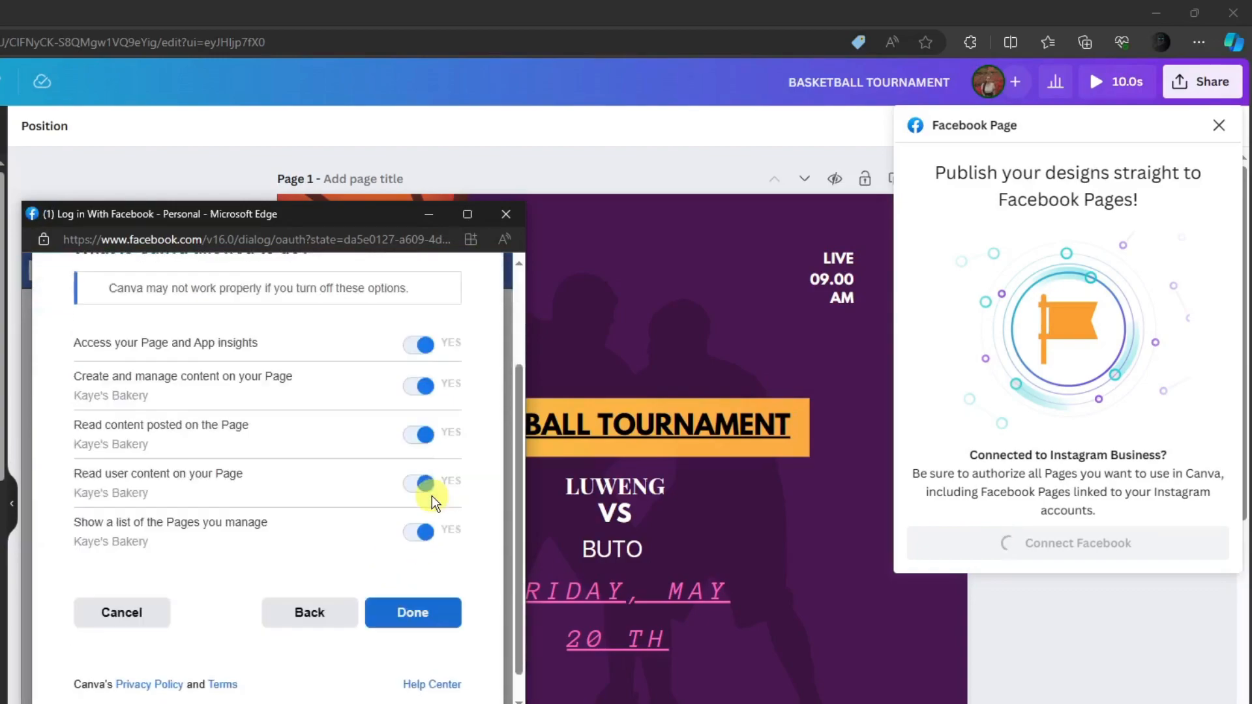
scroll(375, 420, "down", 5)
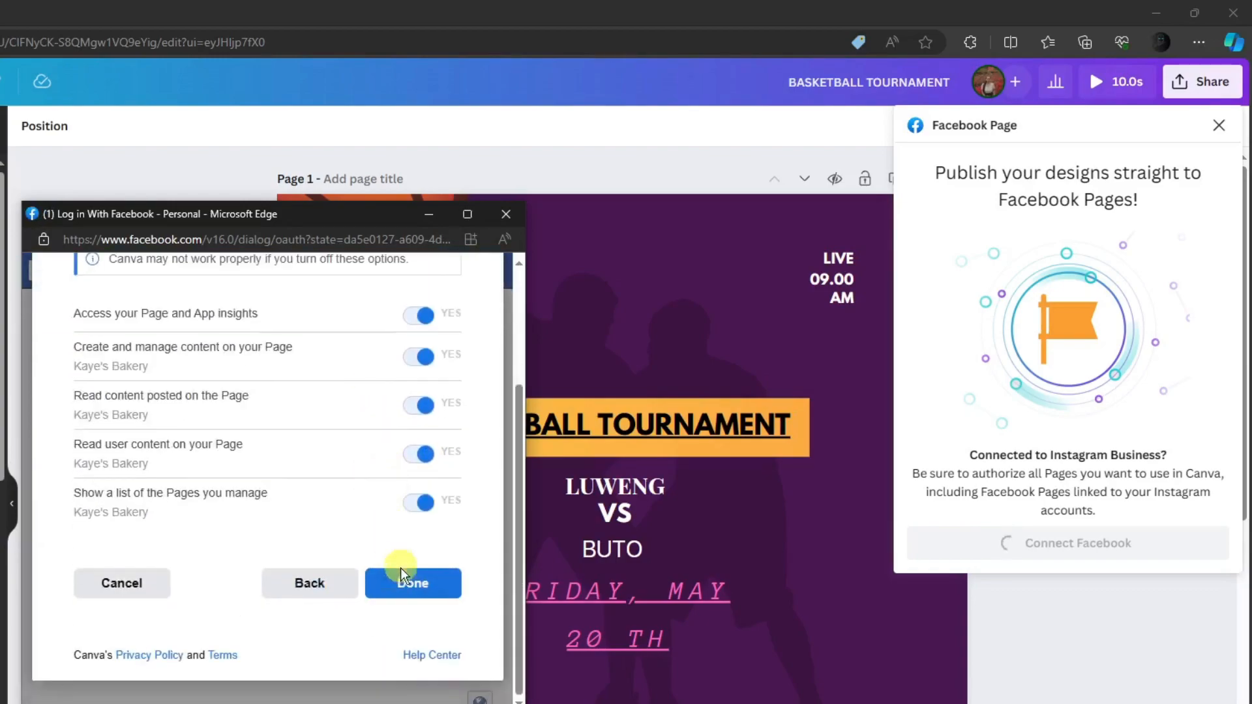
left_click(410, 584)
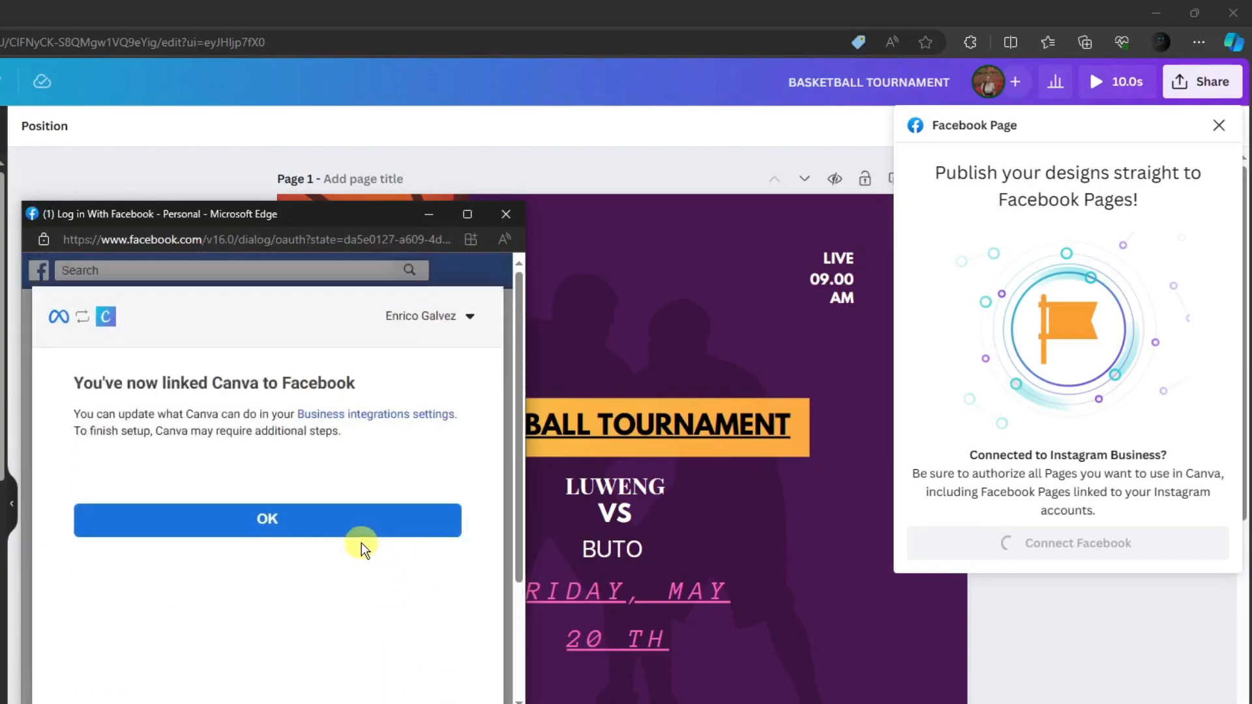
left_click(280, 519)
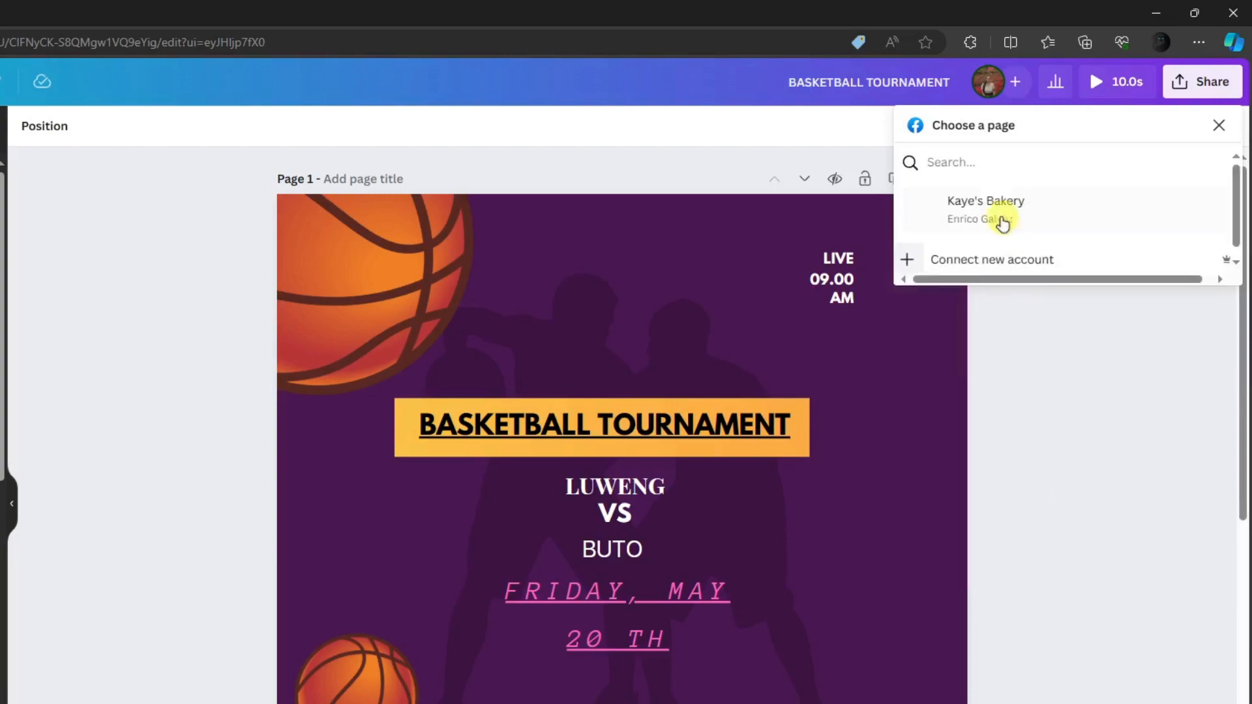
Choose Kaye's Bakery as the Page to publish to and enter "Sample text" as the post caption.
left_click(998, 212)
left_click(1064, 353)
type("Sample text")
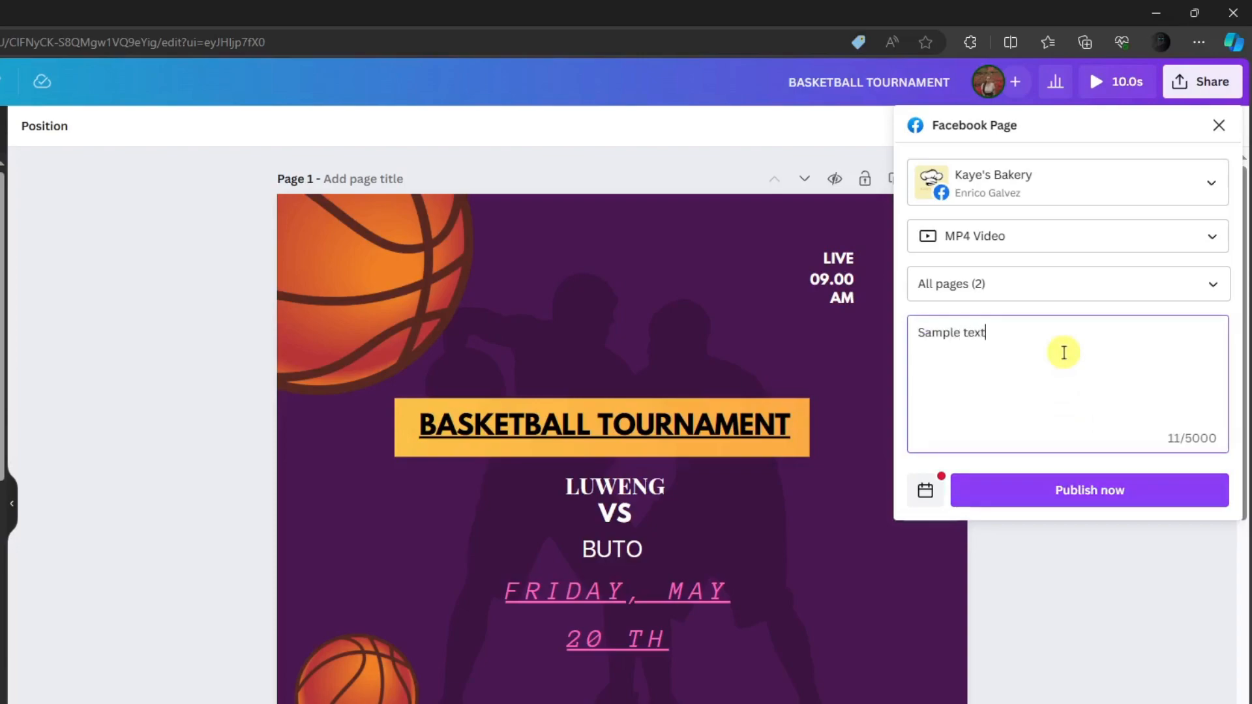
Set the Facebook post's file type to PNG and limit the published pages to page 1 only.
left_click(1211, 235)
left_click(968, 288)
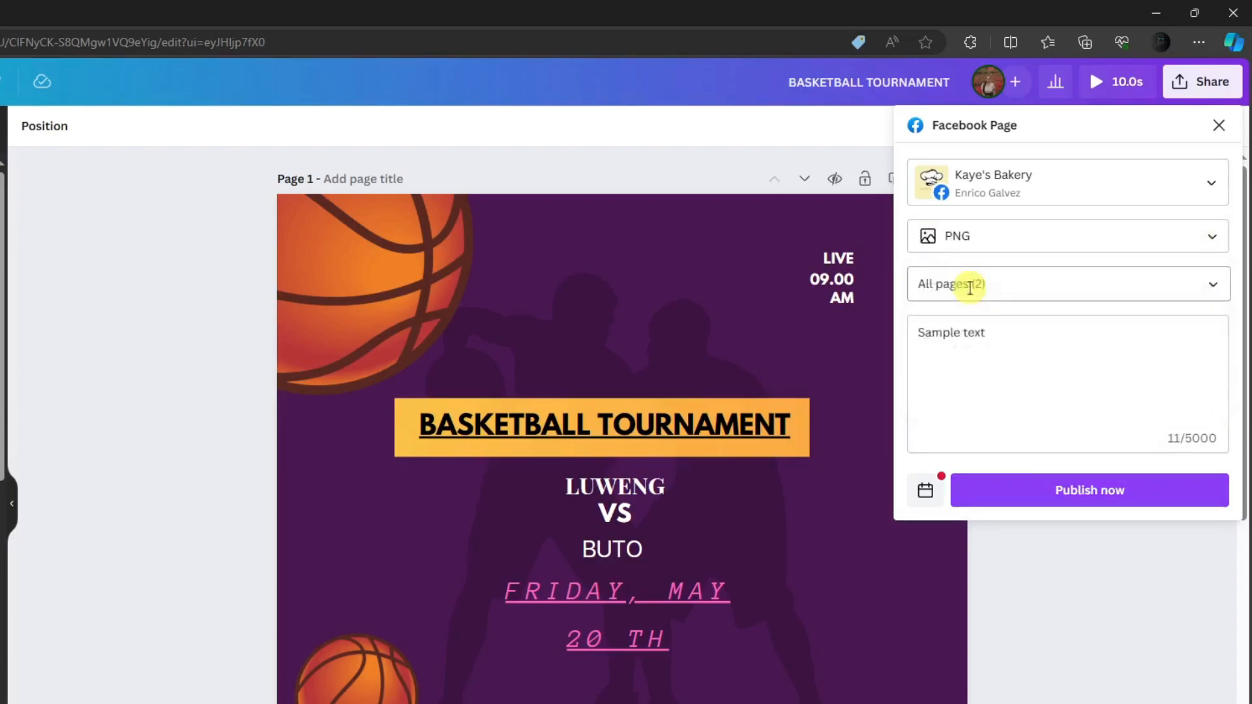
left_click(1068, 291)
left_click(1214, 331)
left_click(1213, 379)
left_click(1112, 486)
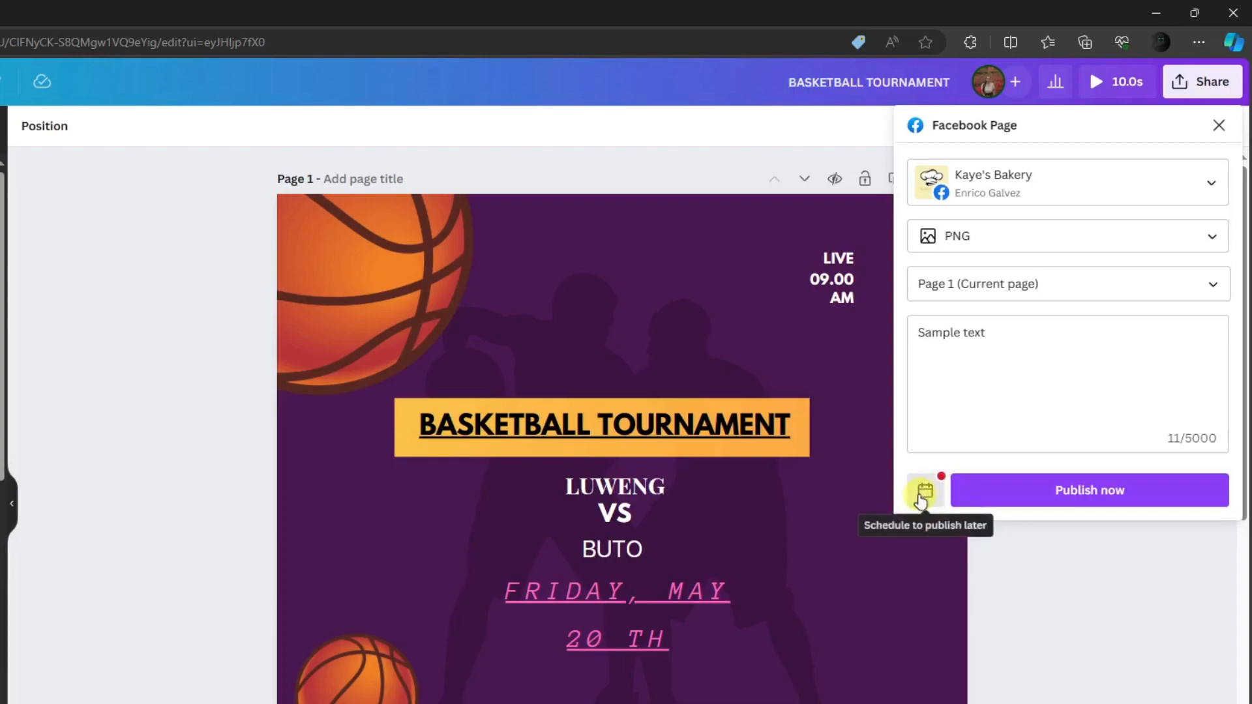
View the calendar for scheduling the Facebook post and close the sharing panel without choosing a date.
left_click(924, 494)
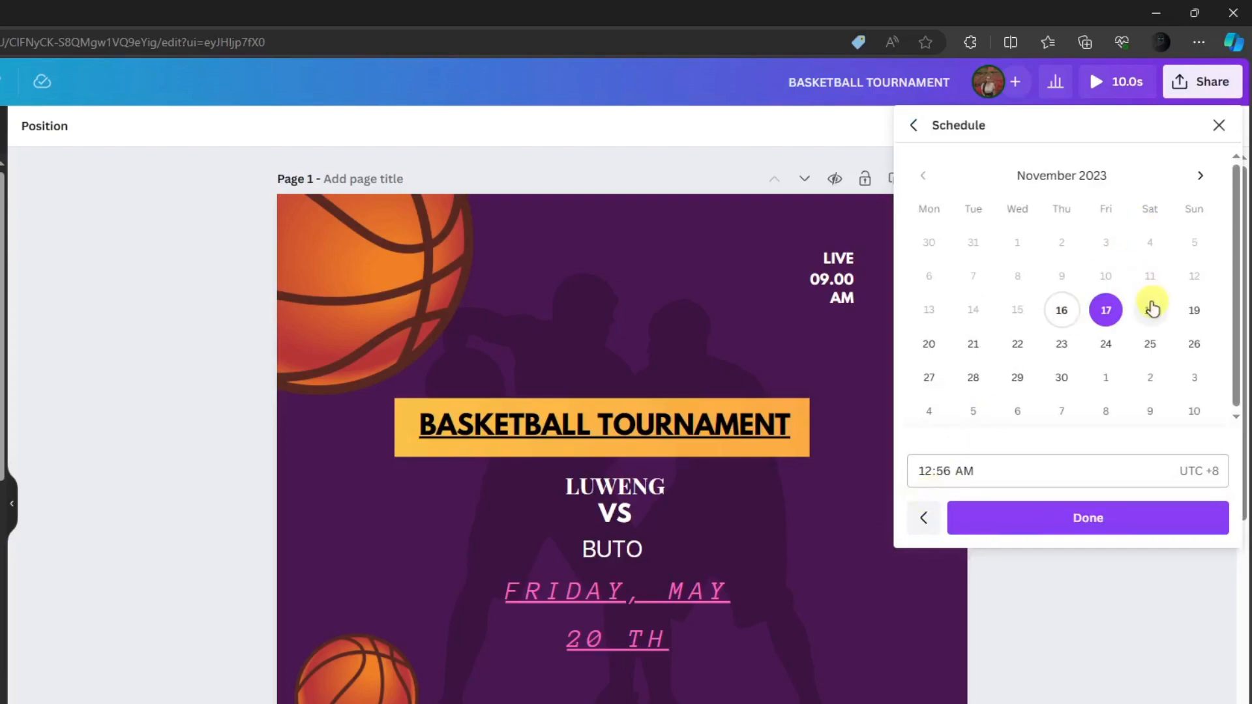
left_click(1220, 127)
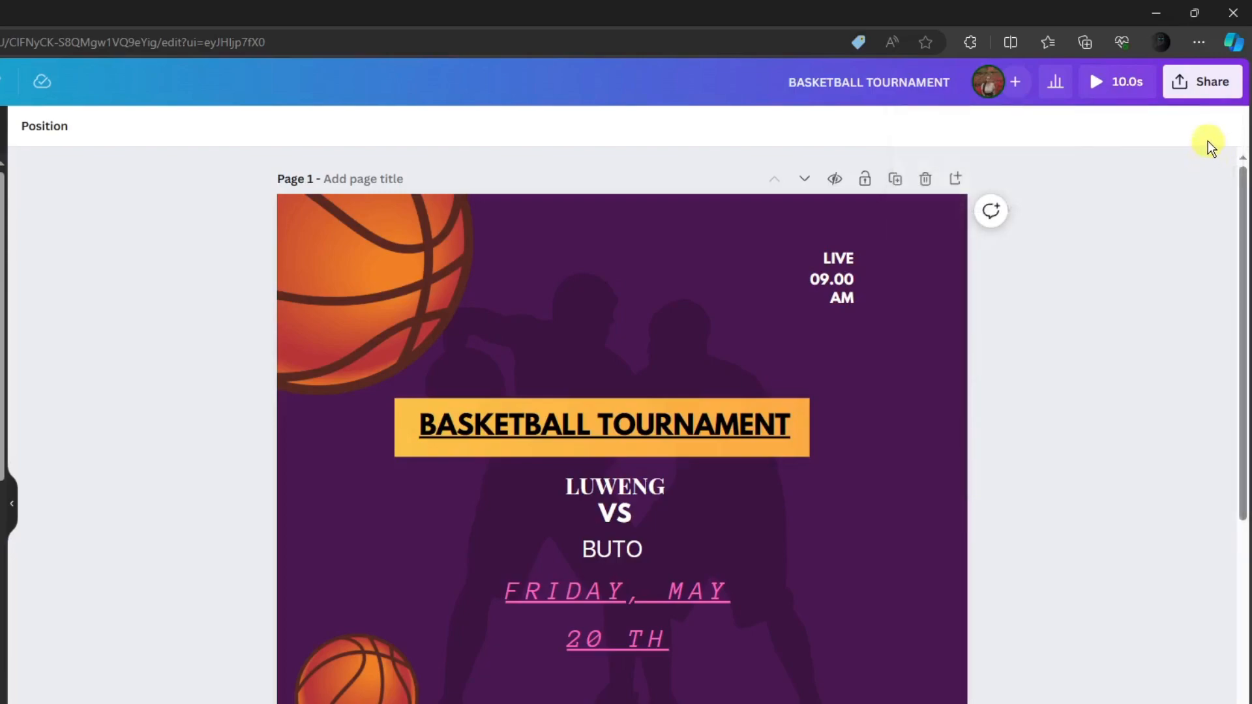
Reopen sharing to the Facebook Page, set the file type to PNG and include only page 1.
left_click(1203, 81)
left_click(1019, 408)
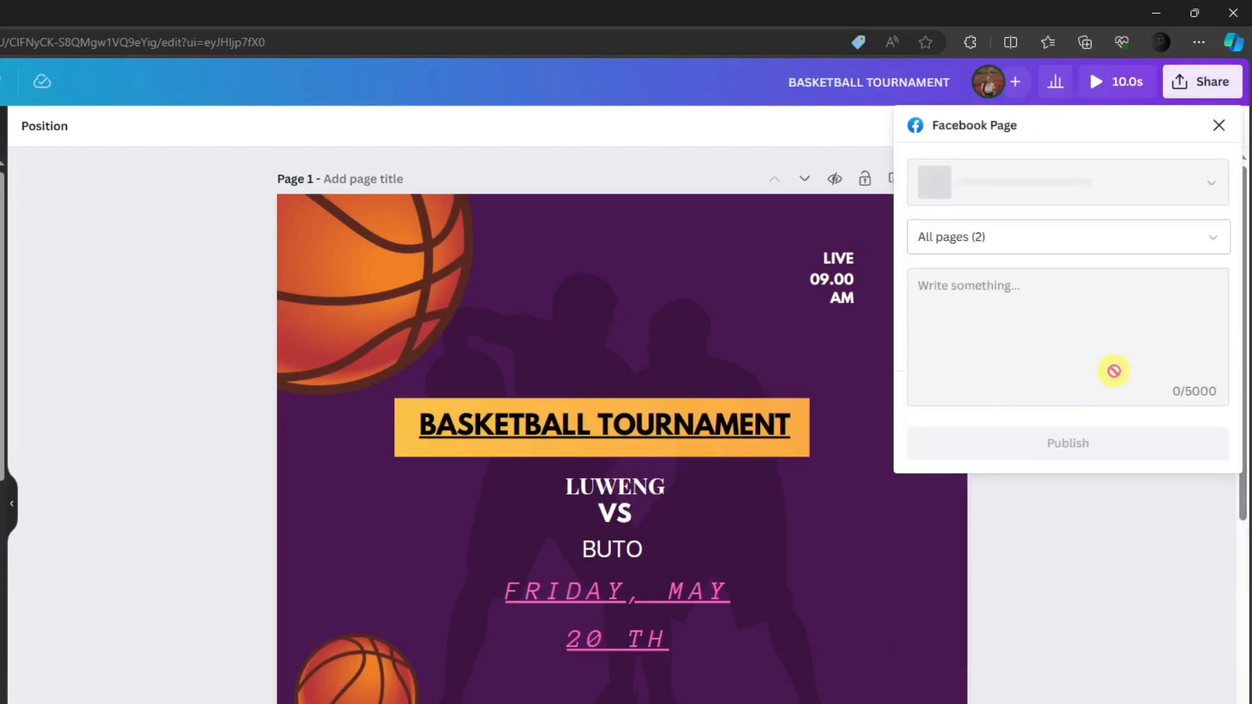
left_click(1044, 213)
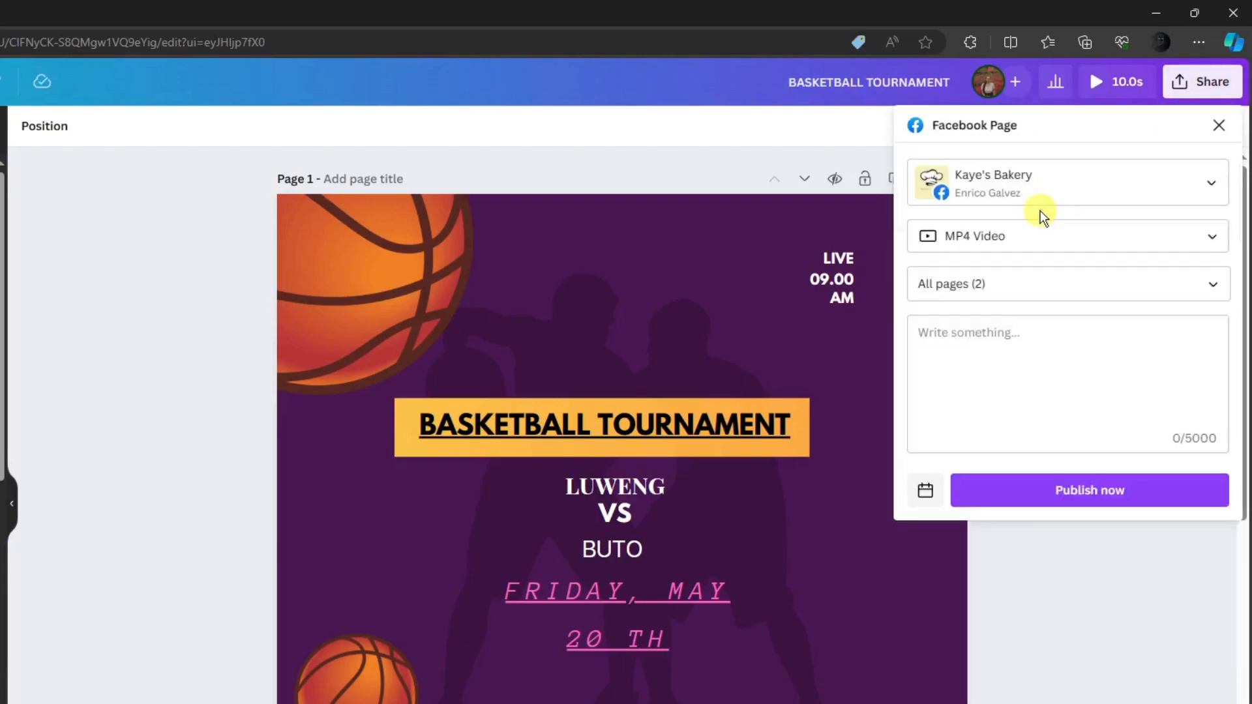
left_click(1052, 246)
left_click(1052, 287)
left_click(1144, 287)
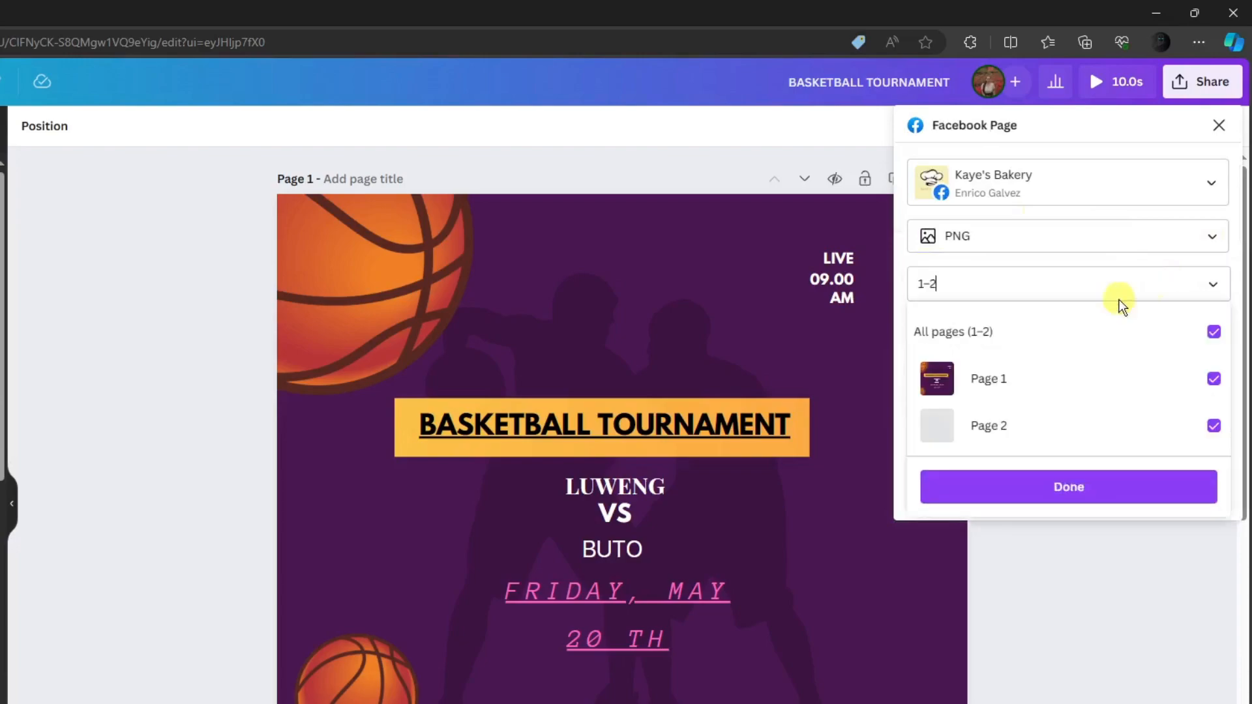
left_click(1213, 332)
left_click(1215, 379)
left_click(1161, 489)
Enter "sample" as the post caption, publish the design immediately and close the publishing dialog.
left_click(1039, 374)
type("sample")
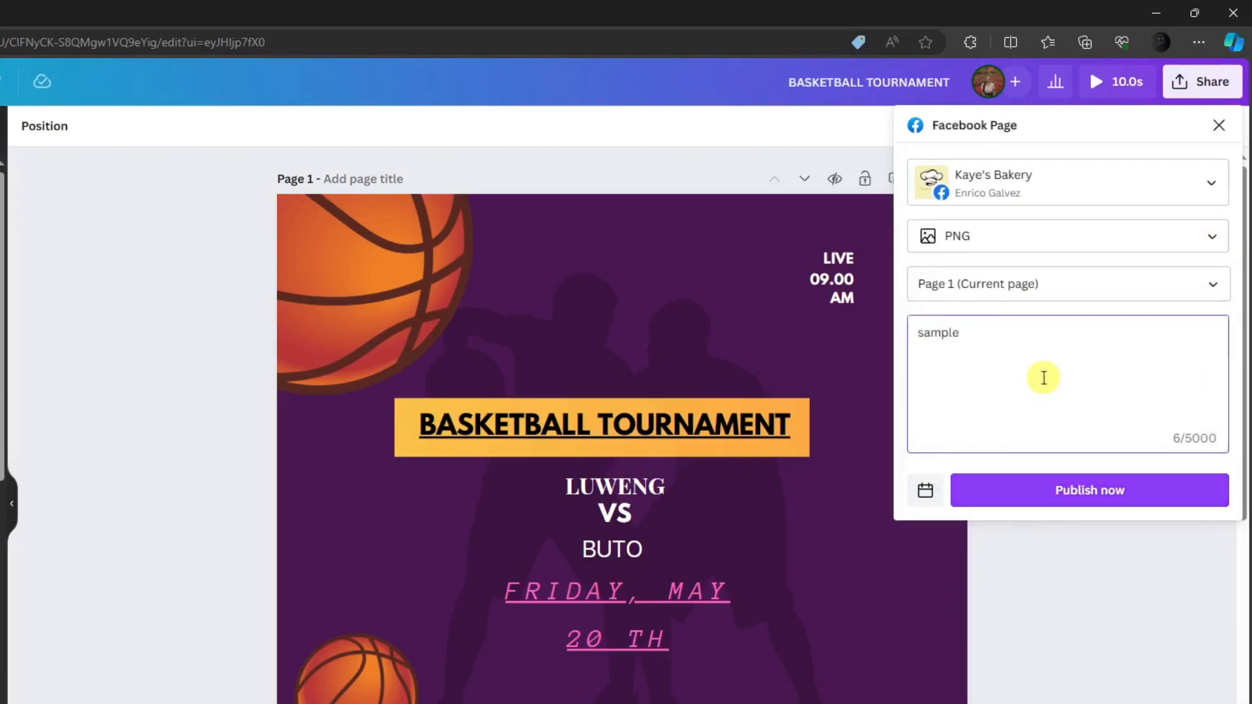
left_click(1102, 490)
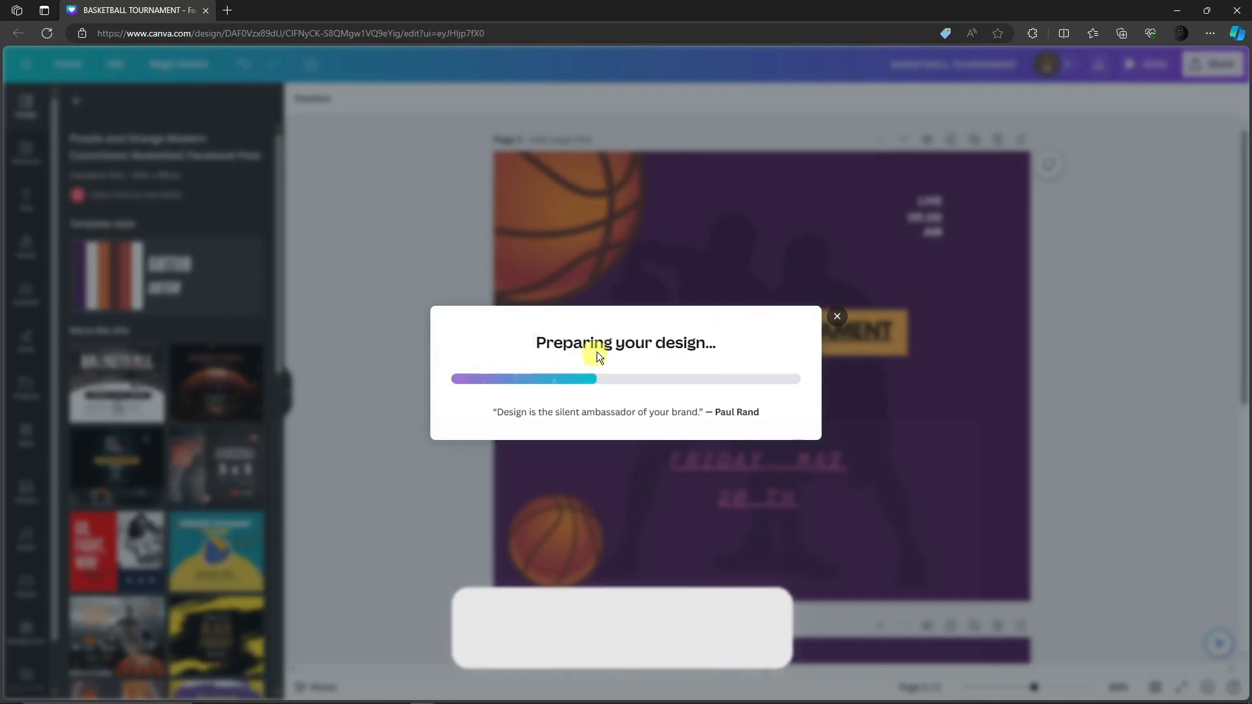
left_click(838, 319)
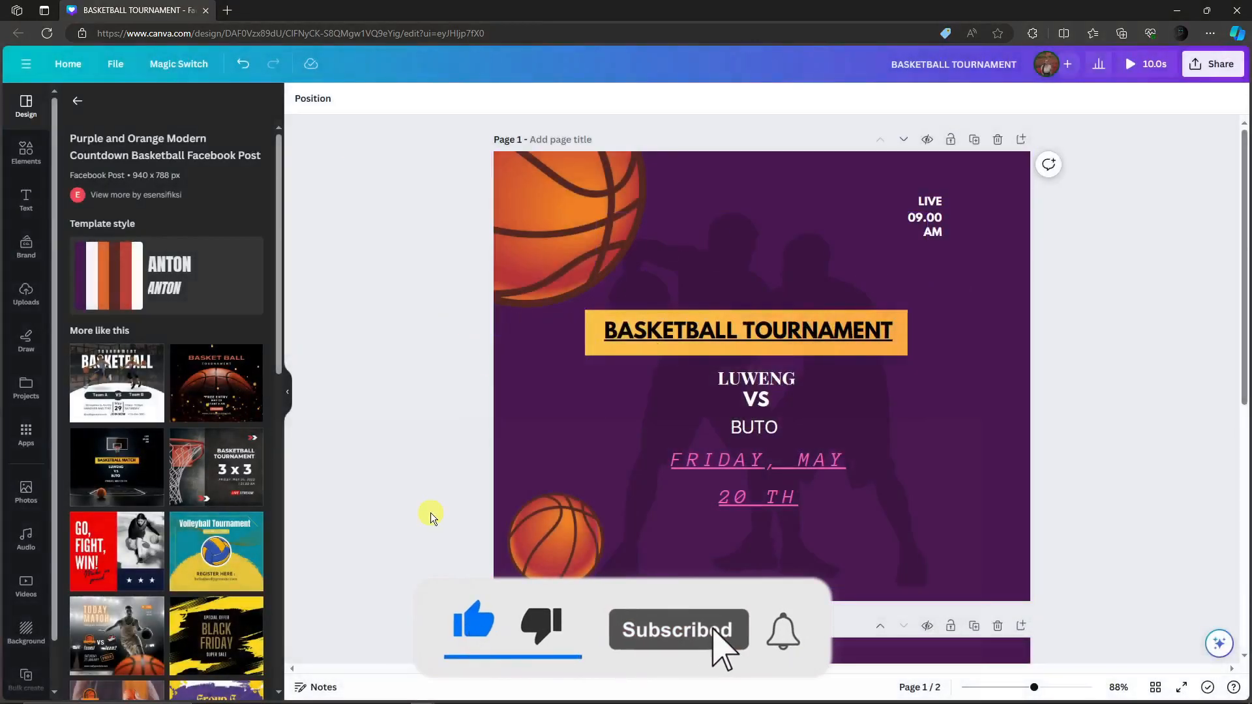